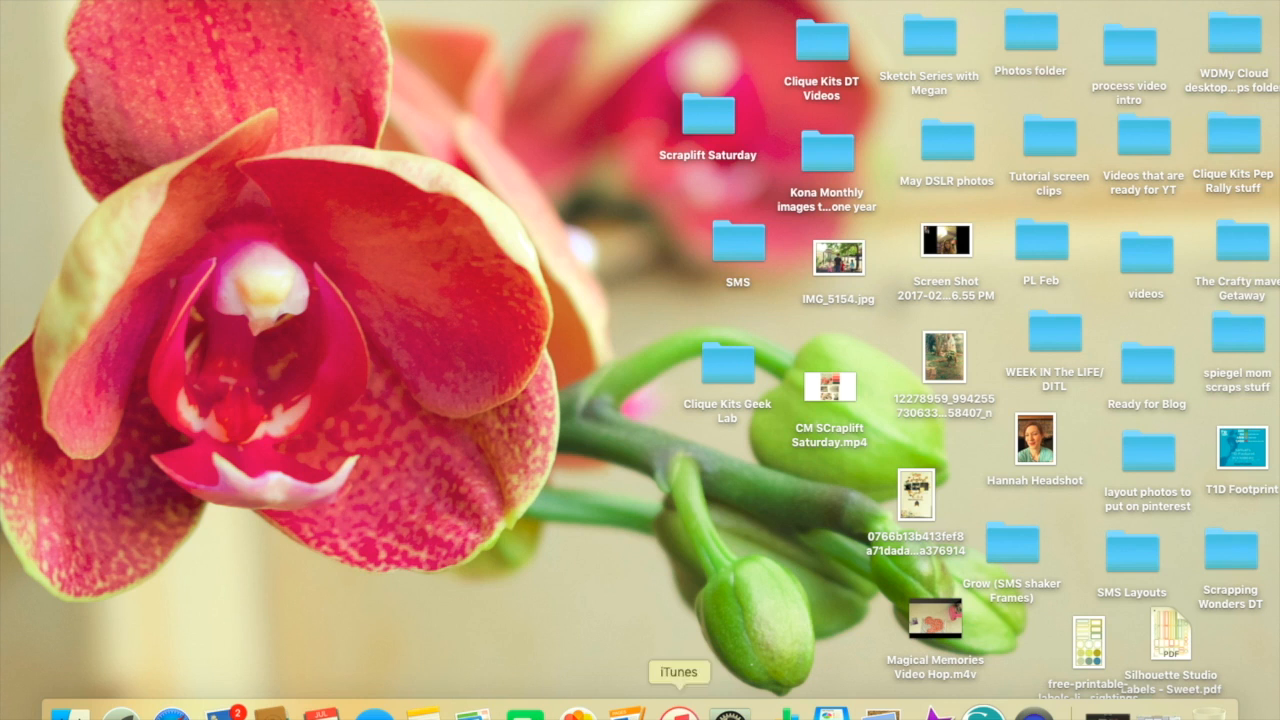
Step: Open the Photosmart 7520 scanner from the Printers & Scanners settings in System Preferences
left_click(729, 712)
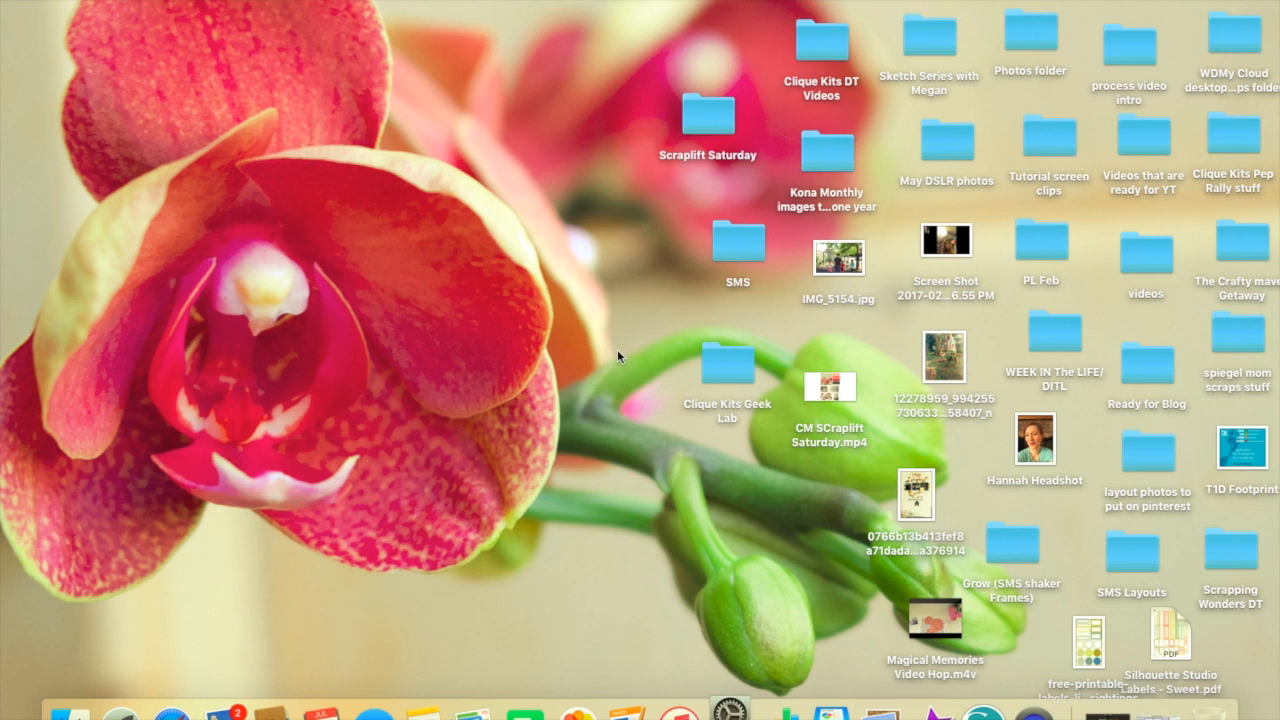
right_click(729, 712)
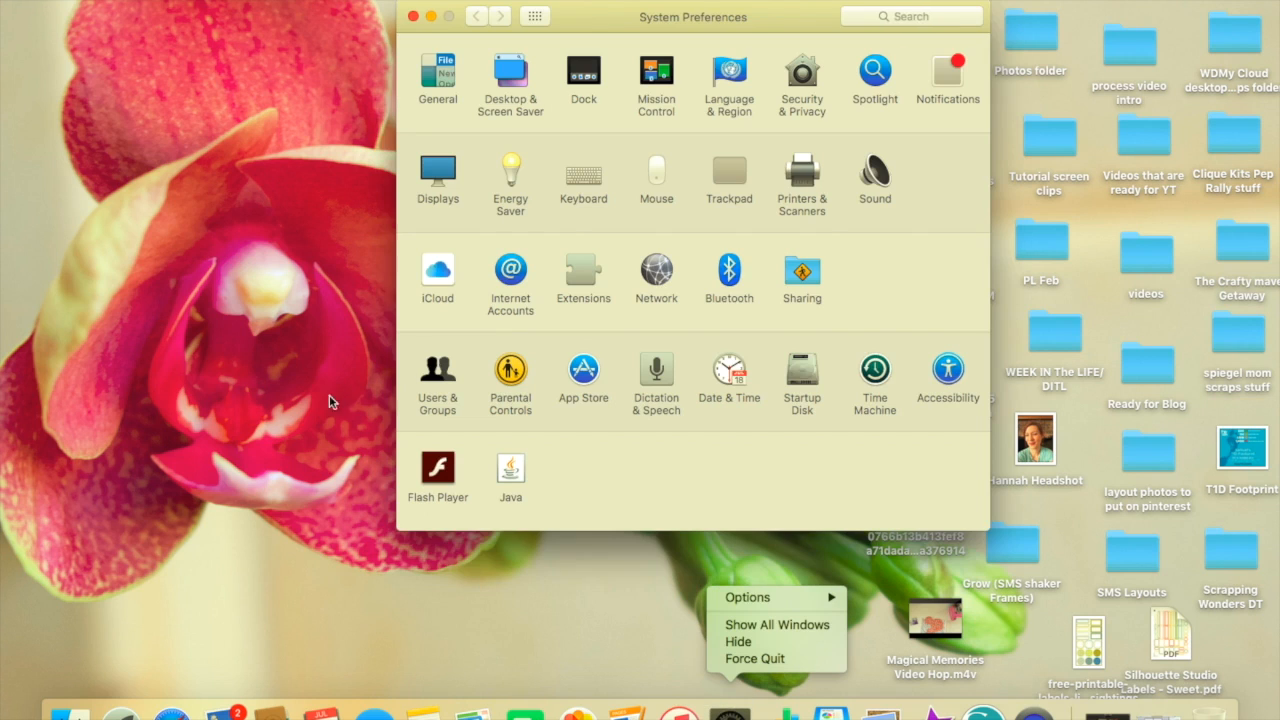
left_click(333, 402)
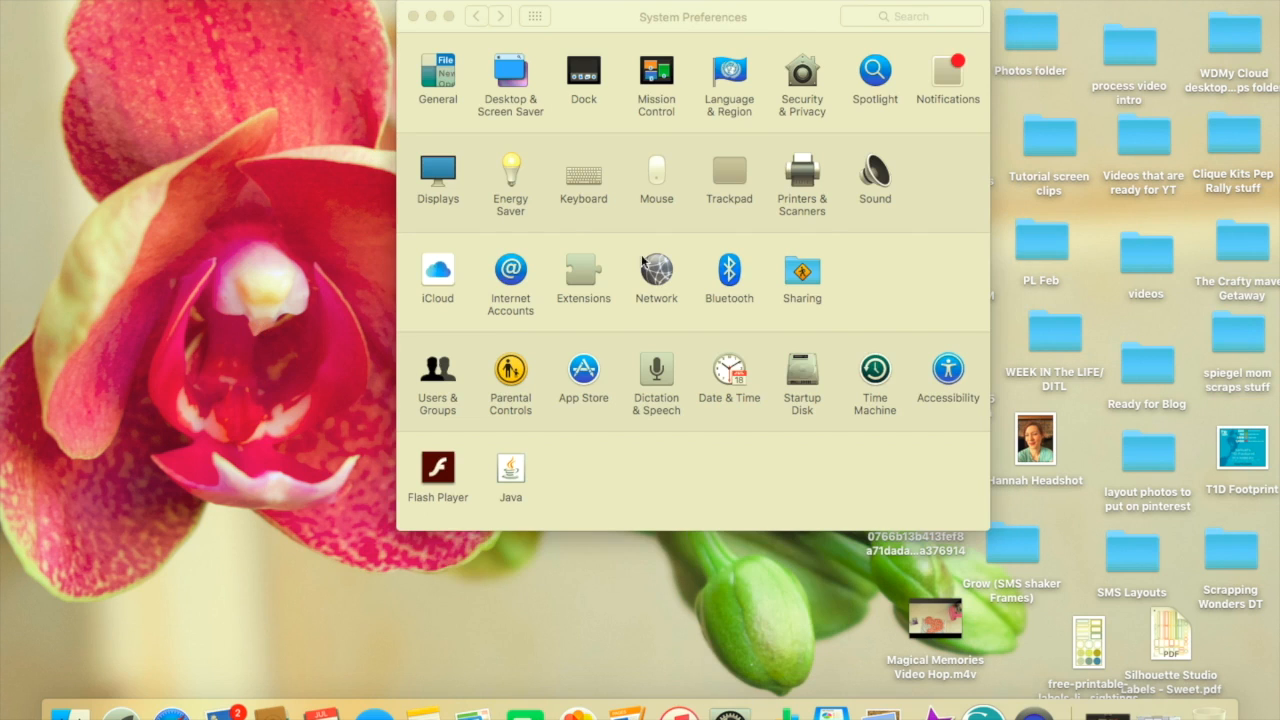
left_click(802, 176)
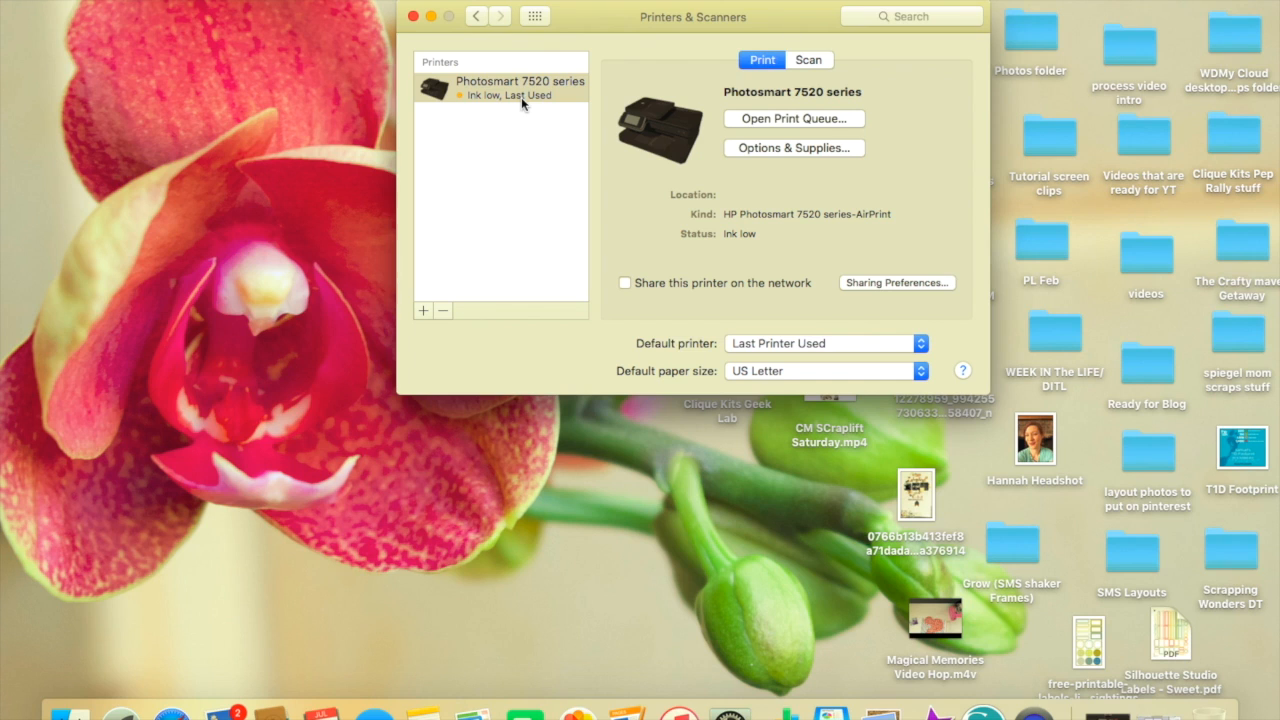
left_click(808, 60)
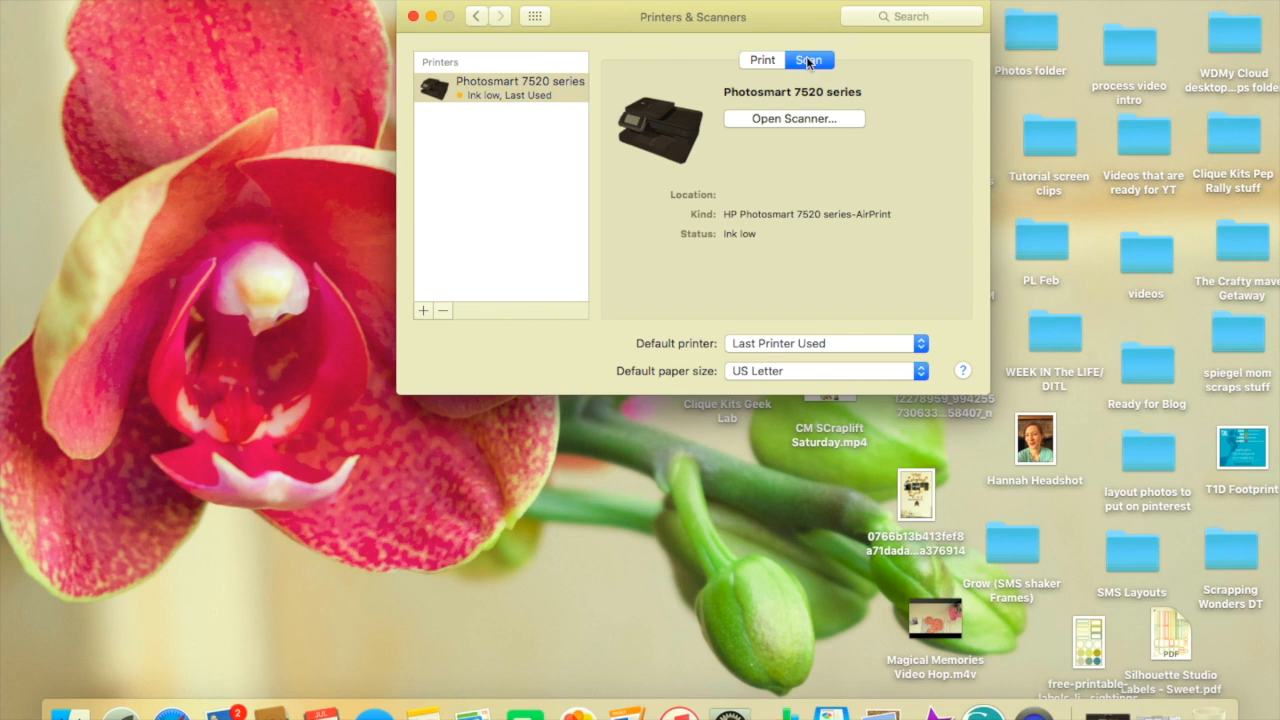
left_click(799, 117)
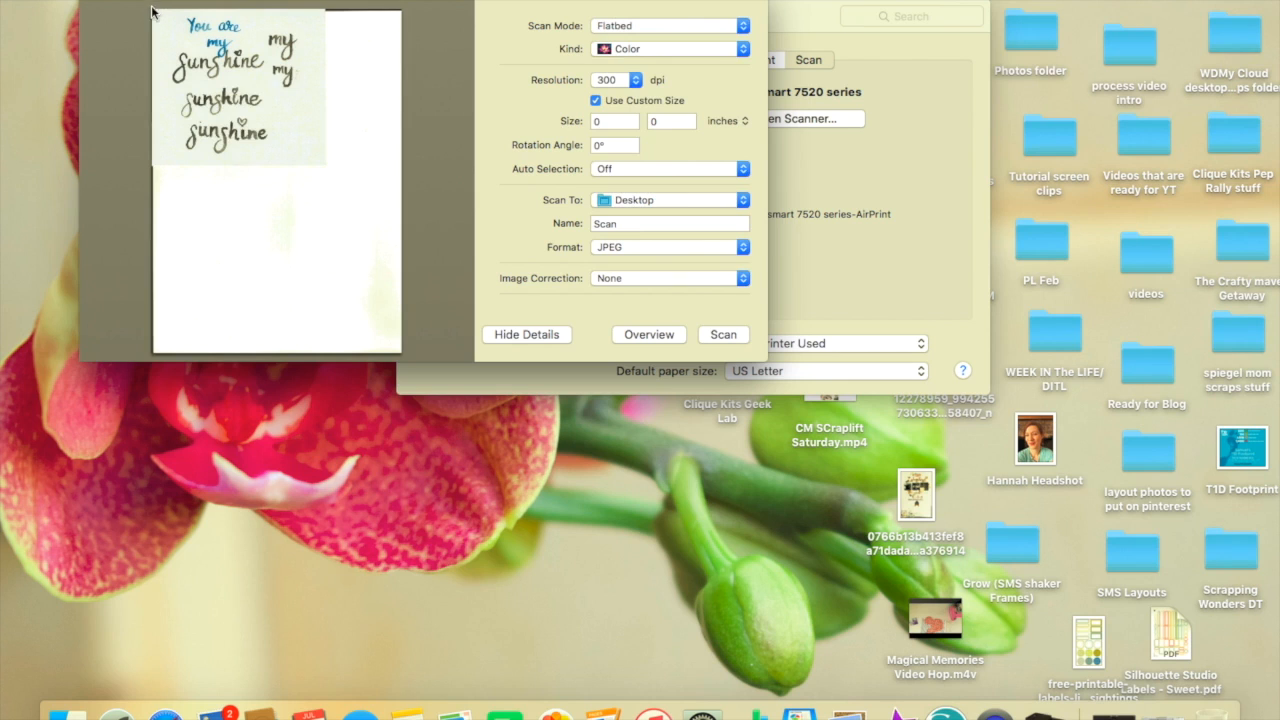
Step: Mark a scan area of about 5.59 by 5.1 inches around the handwritten lettering and set the file format to PNG
left_click_drag(156, 12, 318, 166)
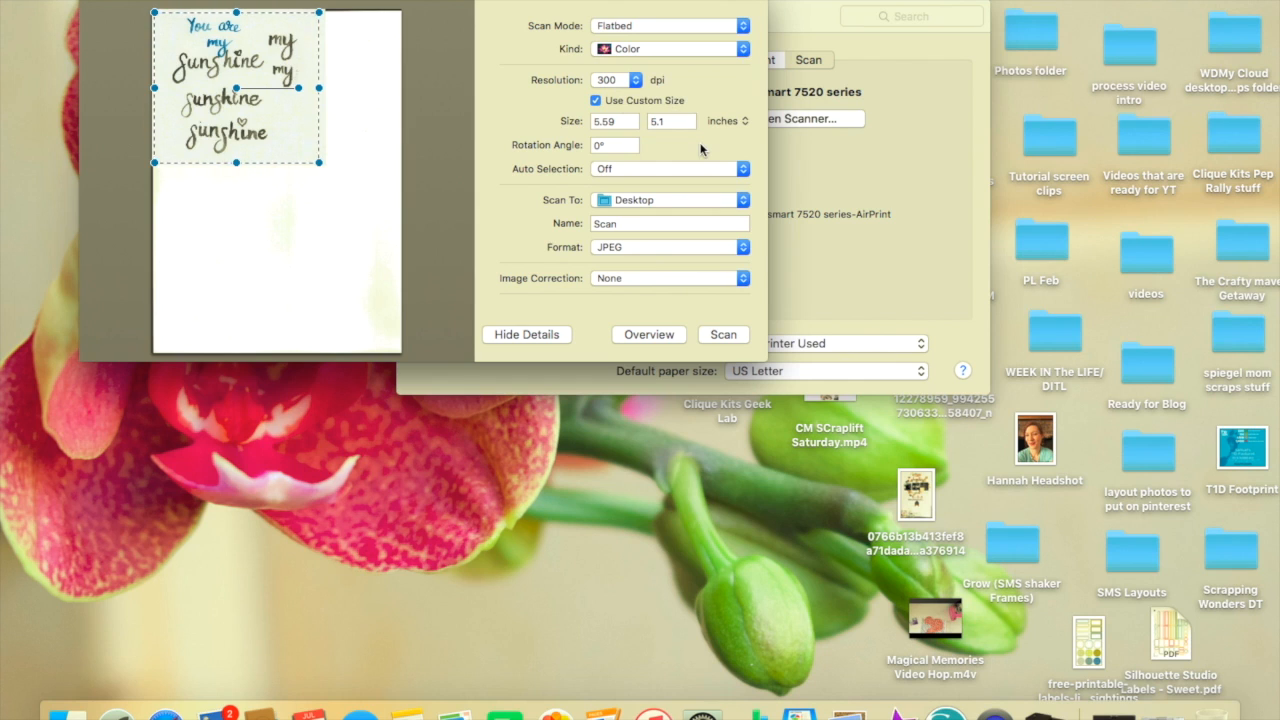
left_click(628, 249)
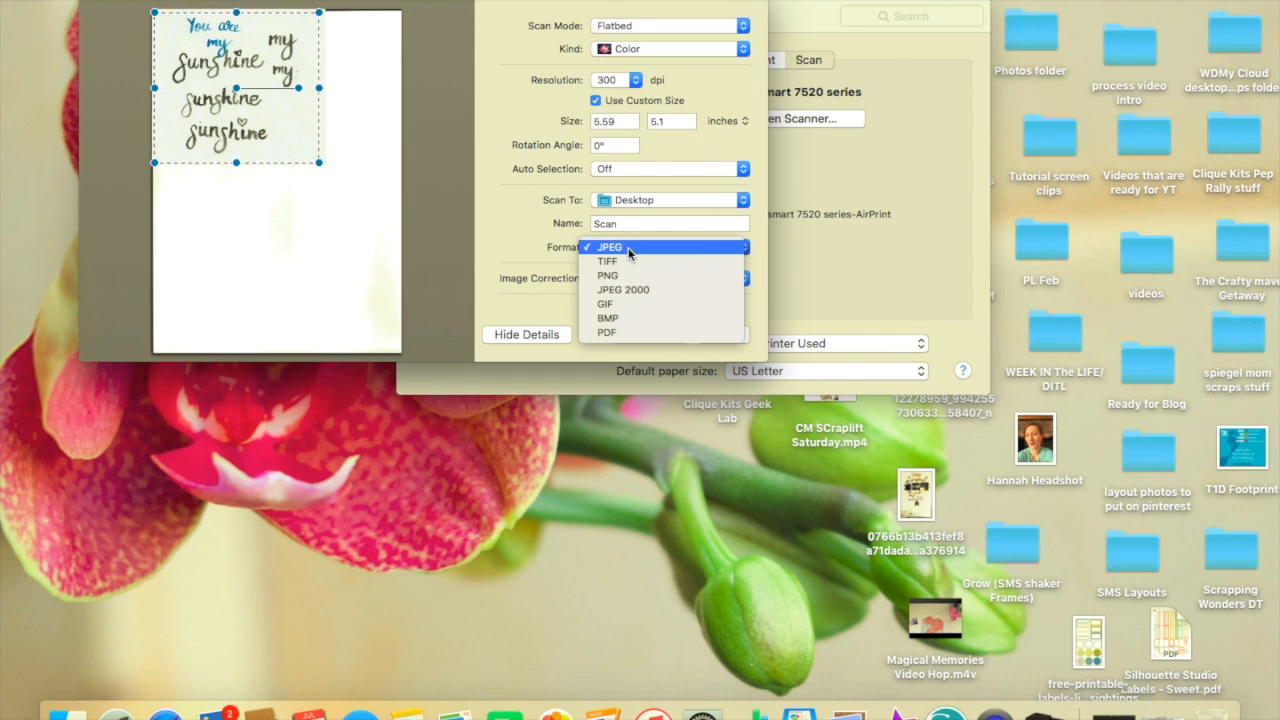
left_click(631, 279)
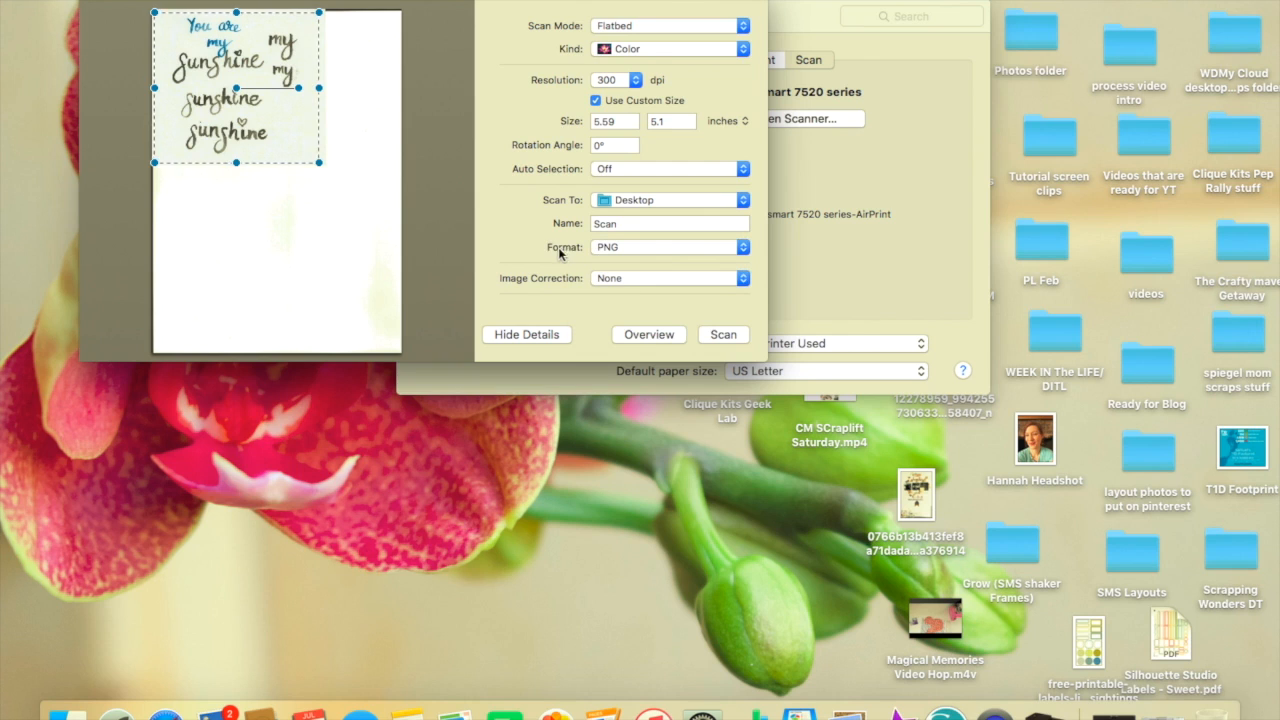
left_click(637, 249)
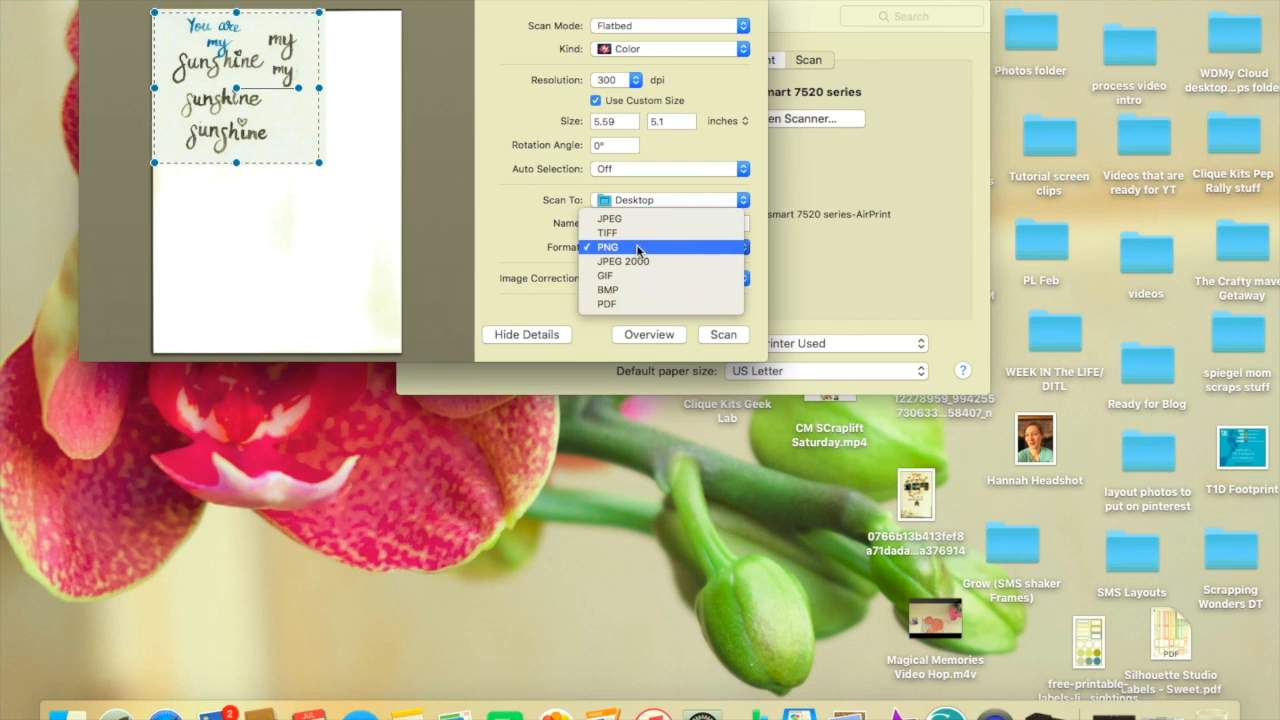
left_click(577, 245)
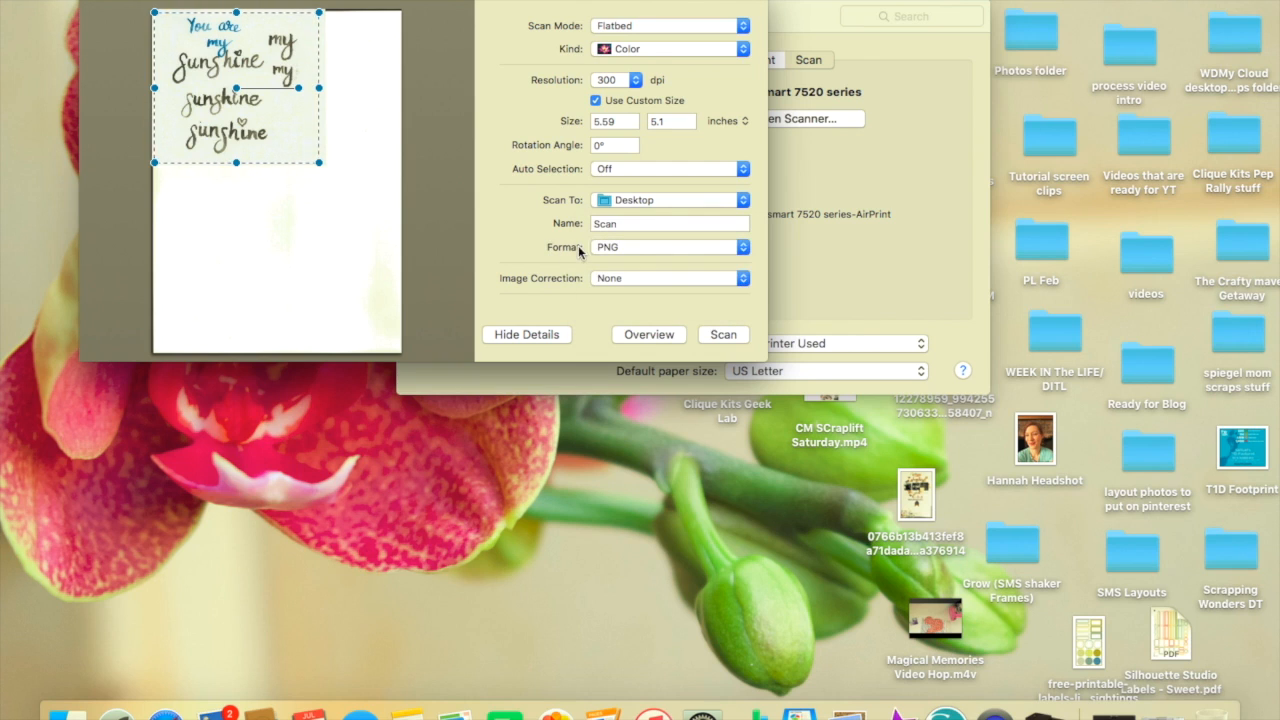
left_click(643, 250)
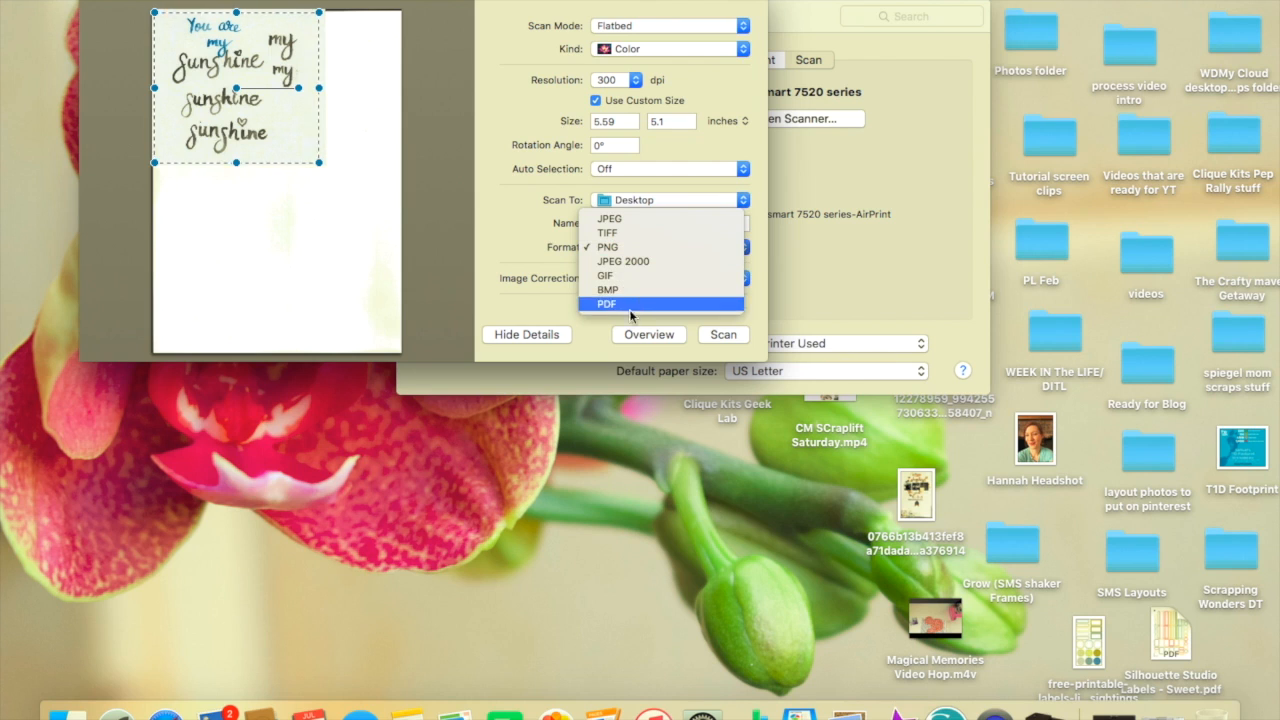
left_click(634, 247)
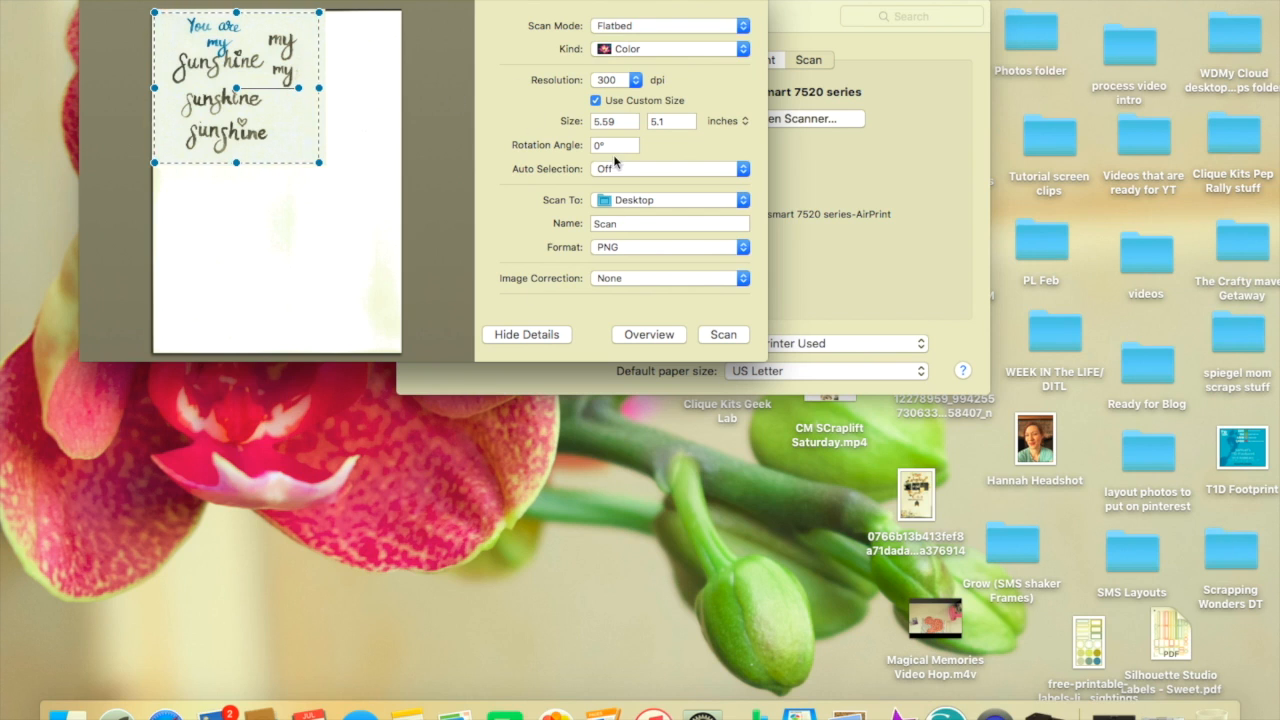
Step: Scan the marked lettering to the desktop, and close the scanner and printer settings windows
left_click(724, 335)
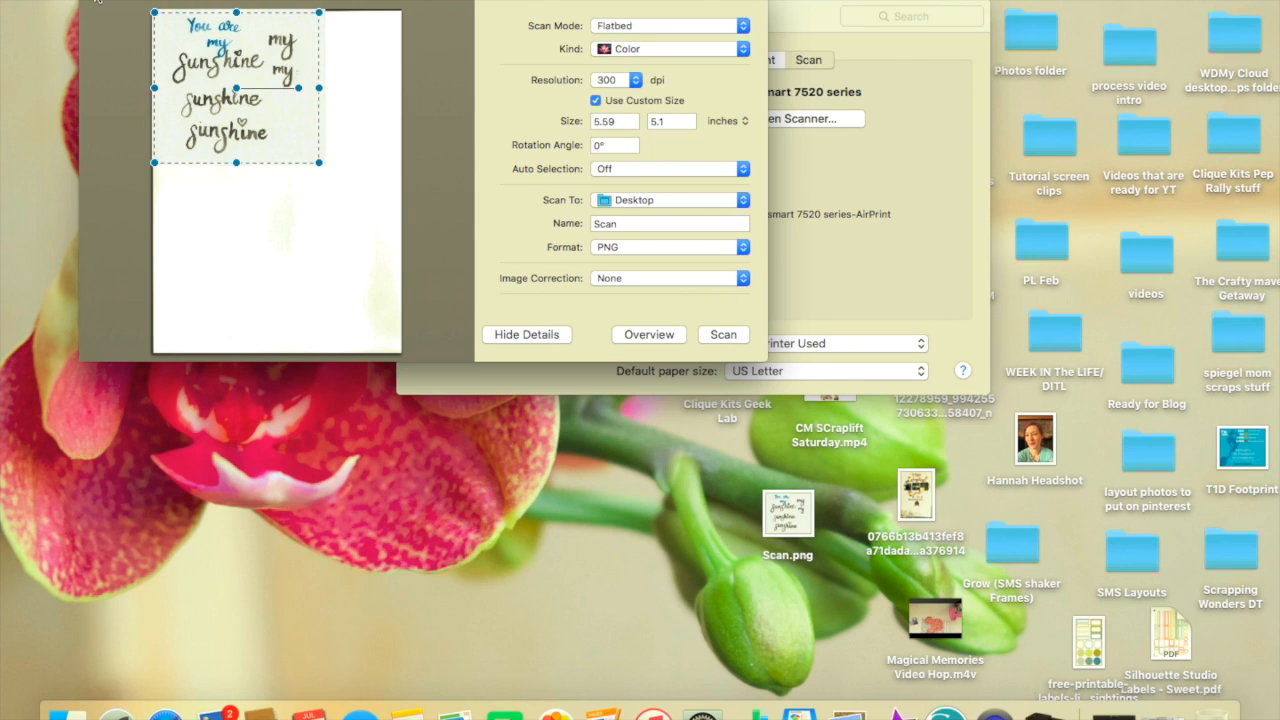
left_click(97, 1)
left_click(410, 17)
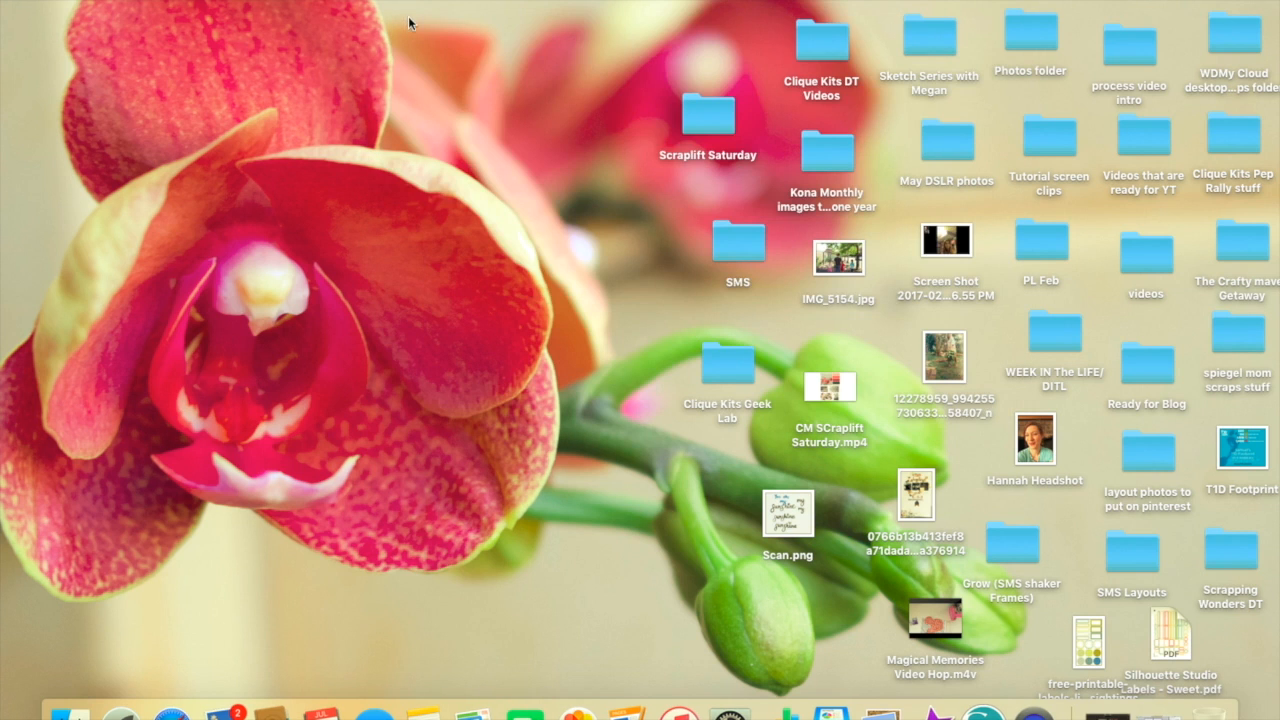
Step: Switch to Silhouette Studio and browse to the Desktop folder for a file to open
double_click(1150, 650)
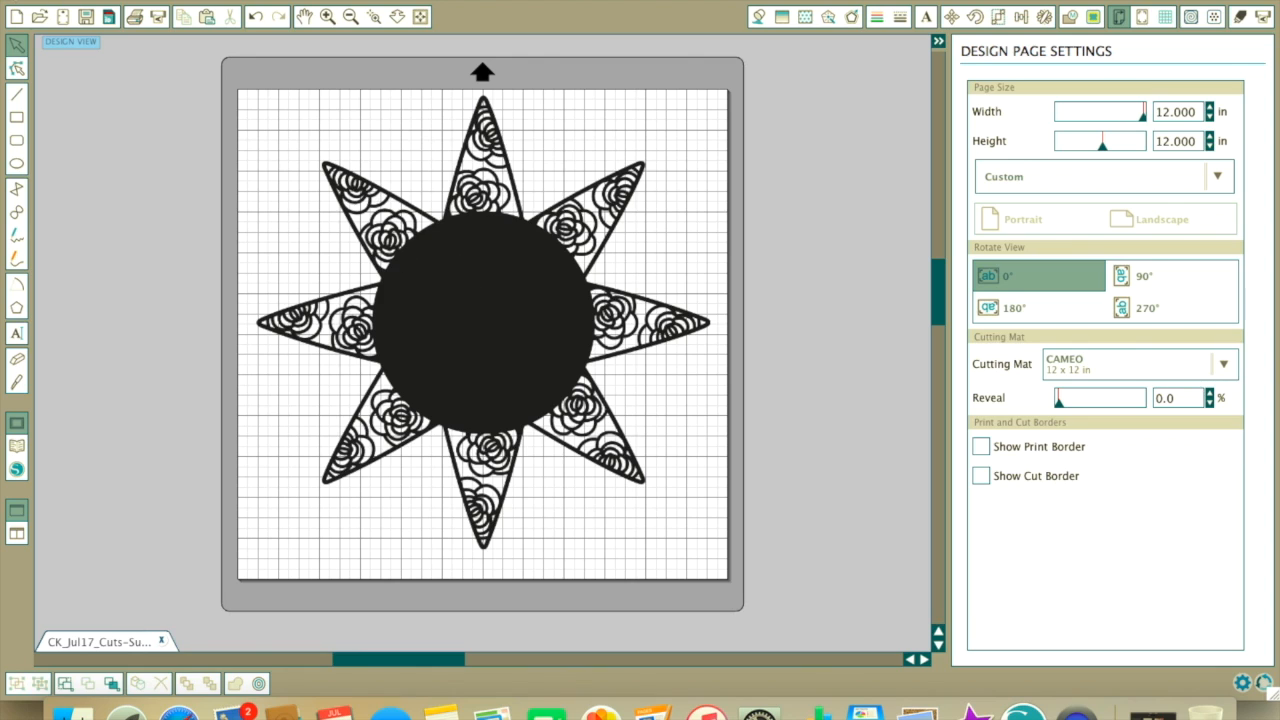
left_click(185, 0)
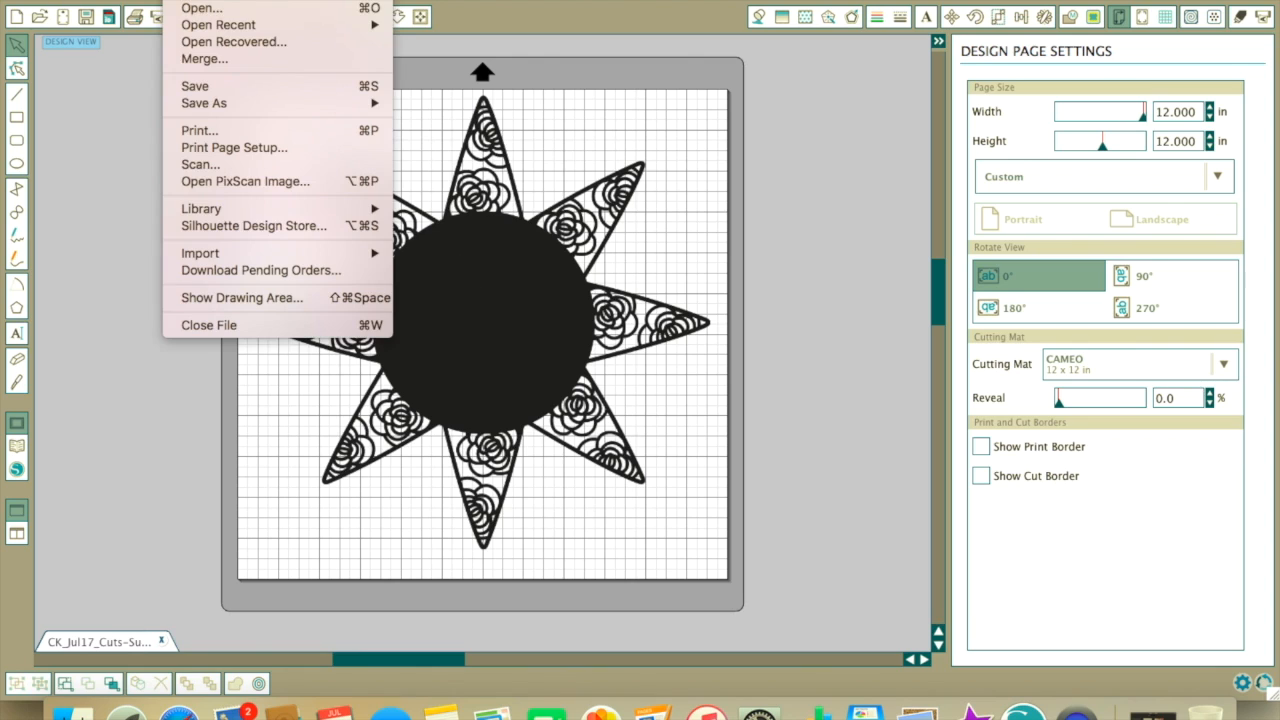
left_click(192, 8)
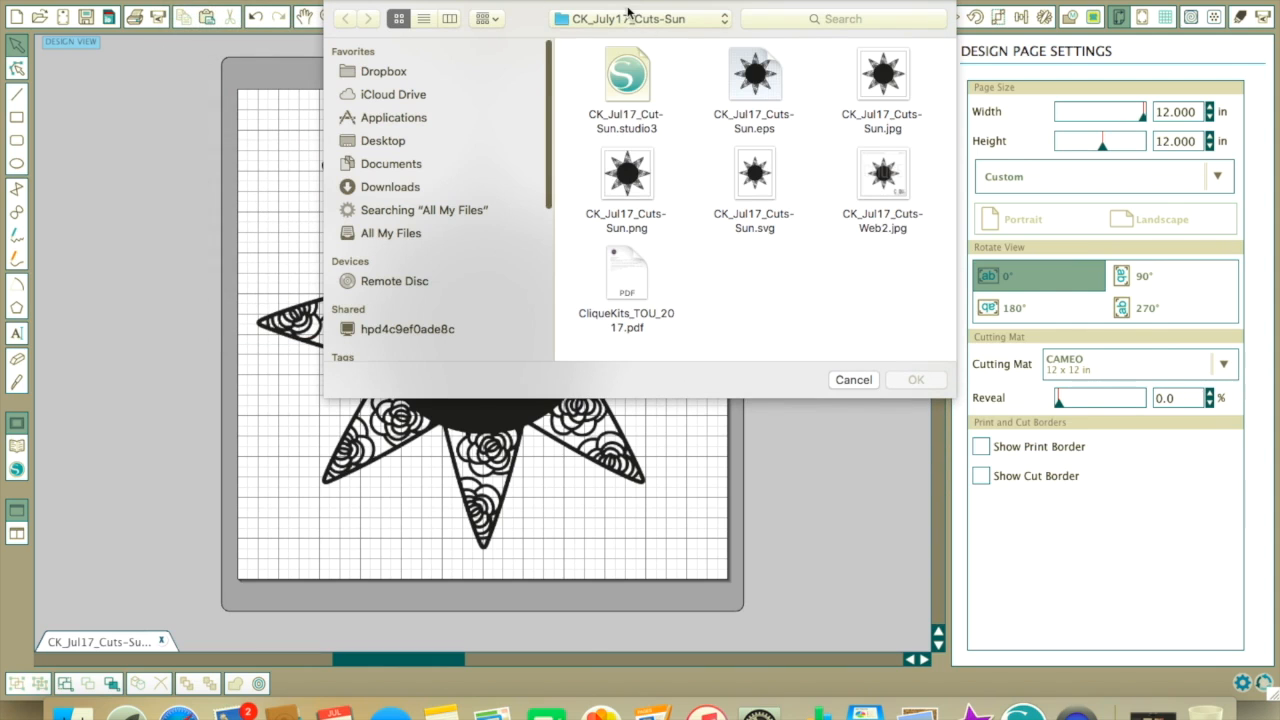
left_click(636, 22)
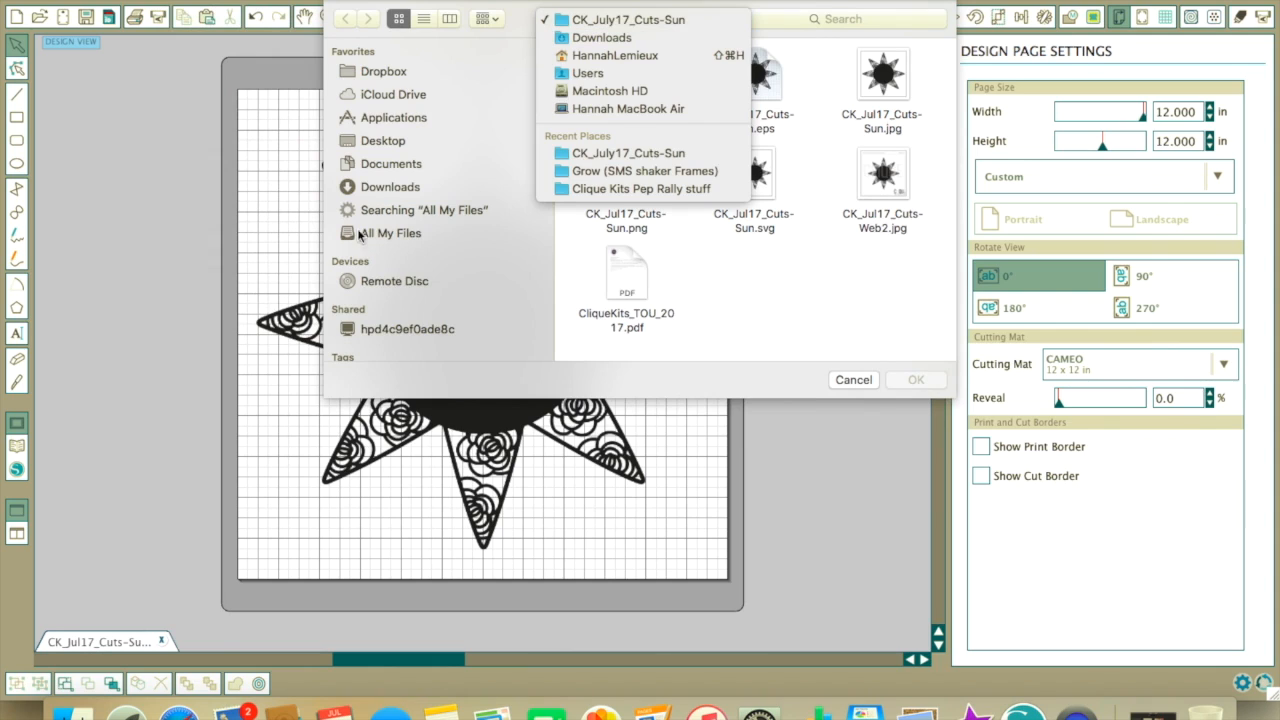
left_click(386, 148)
left_click(386, 143)
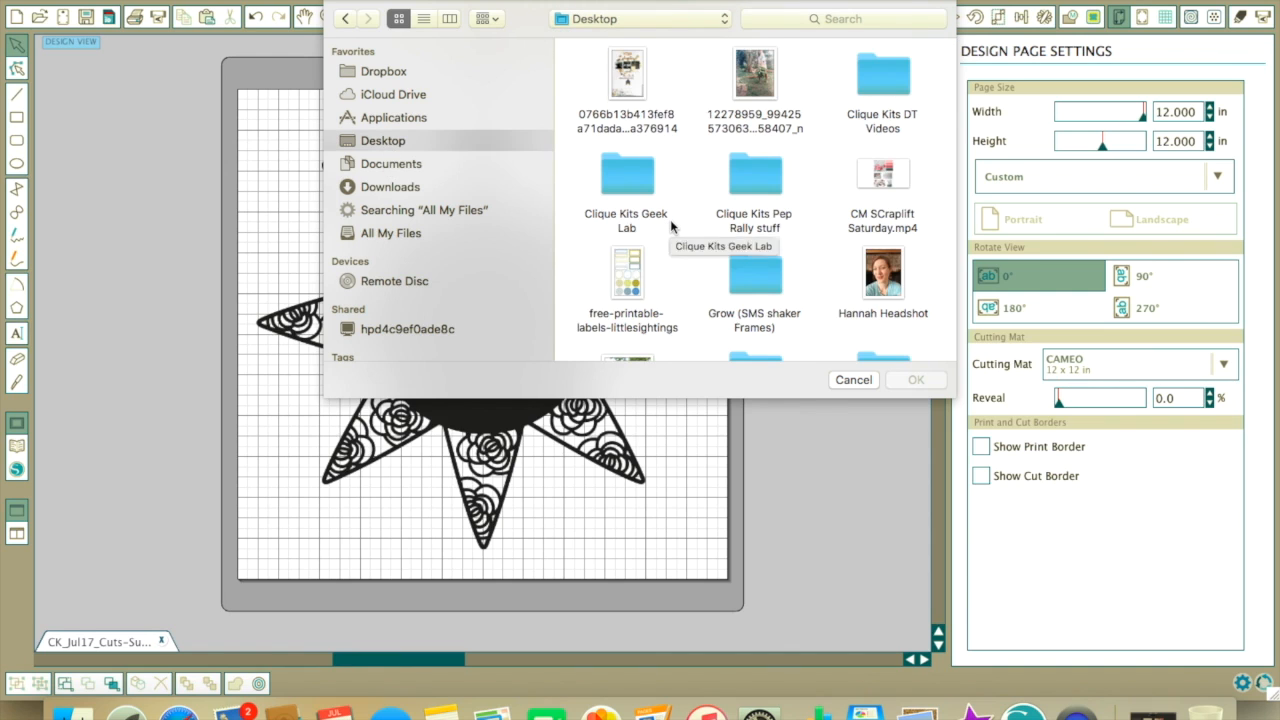
Step: Find Scan.png among the Desktop files and open it
scroll(670, 227, "down", 10)
scroll(670, 227, "down", 5)
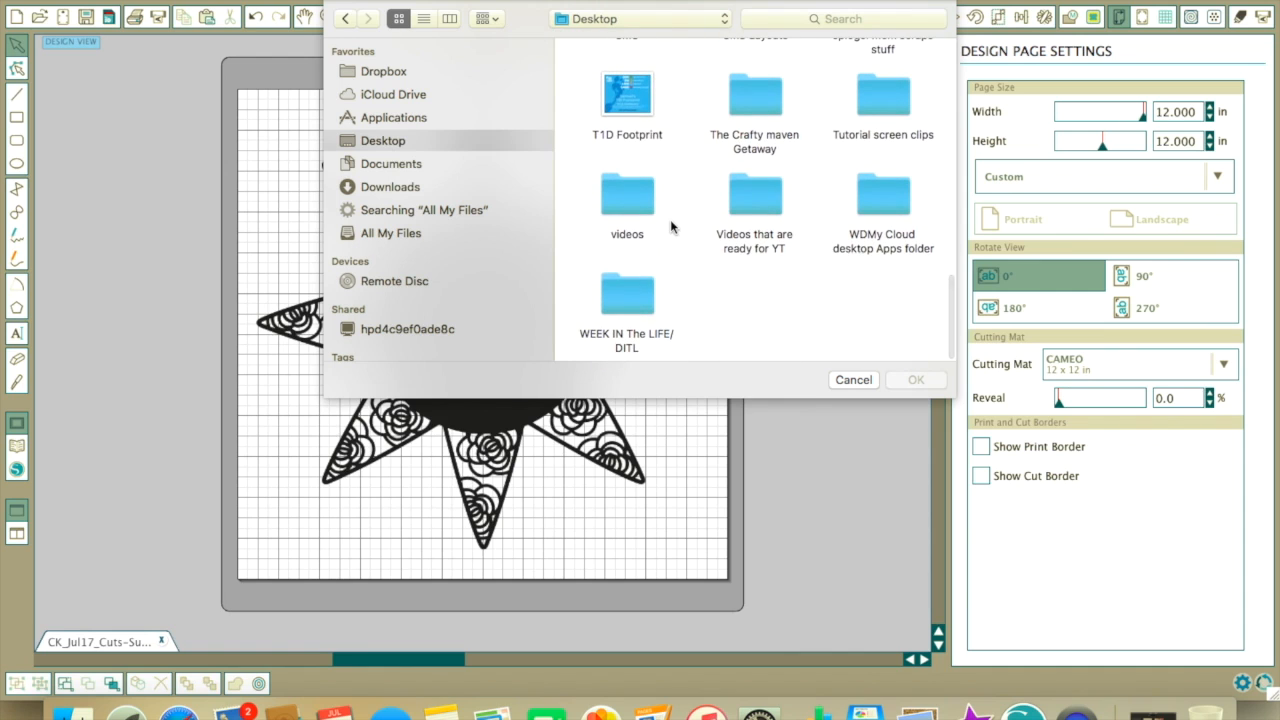
scroll(671, 227, "up", 5)
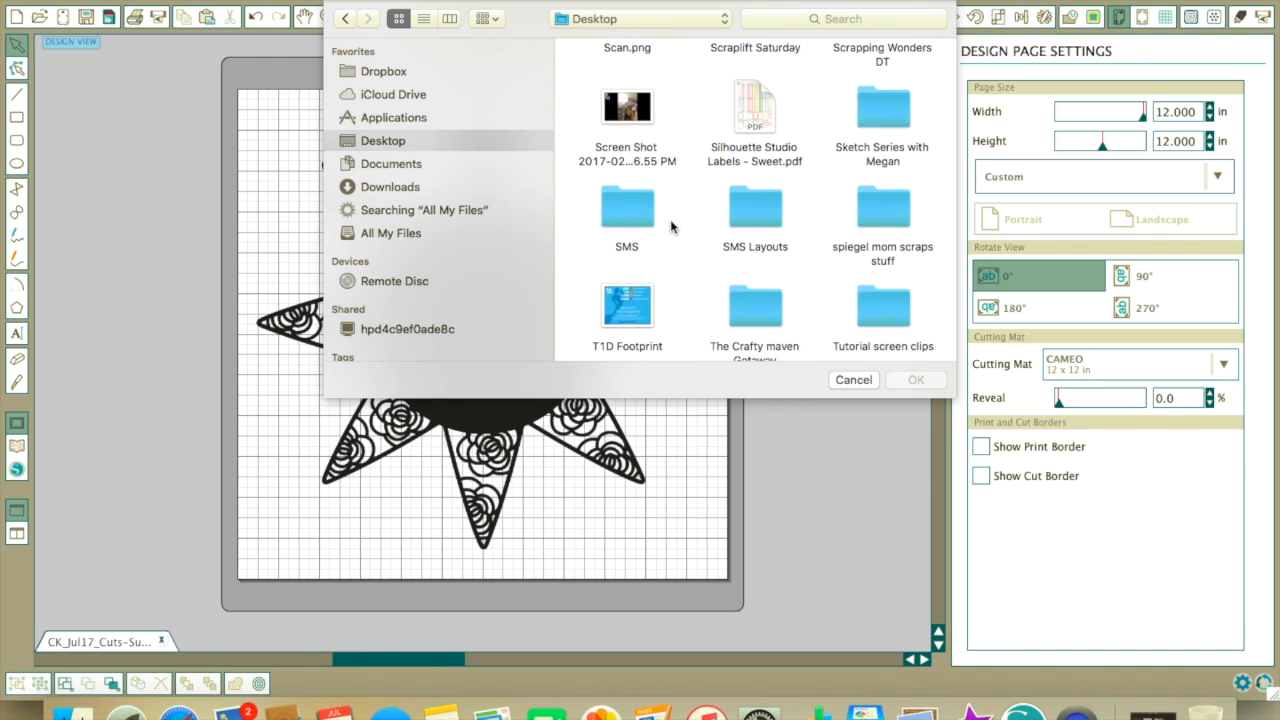
scroll(671, 227, "down", 5)
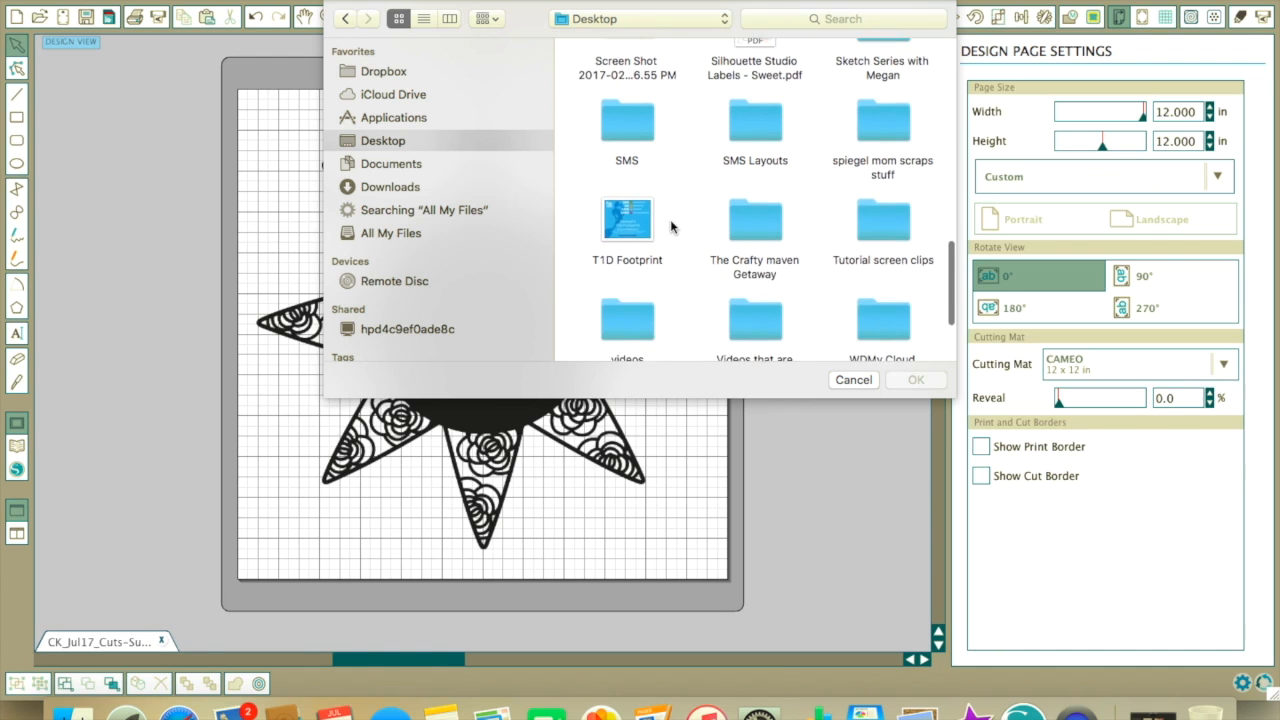
scroll(671, 227, "up", 6)
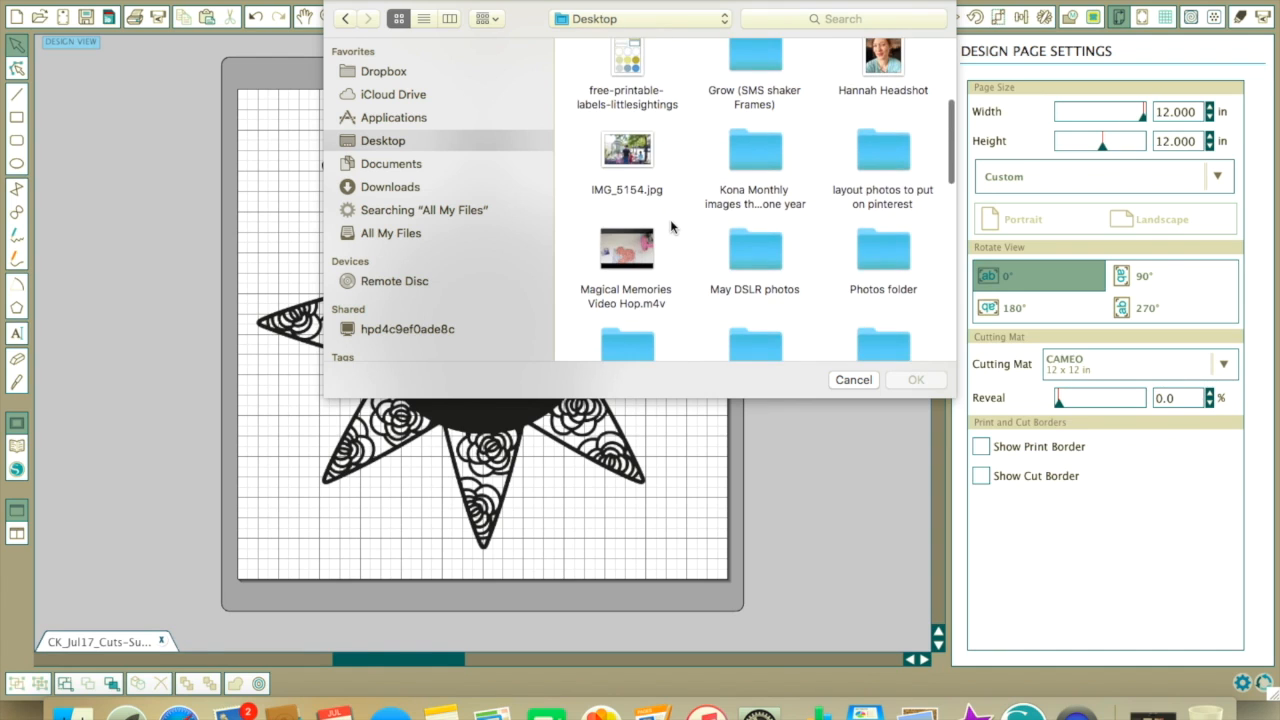
scroll(671, 227, "up", 3)
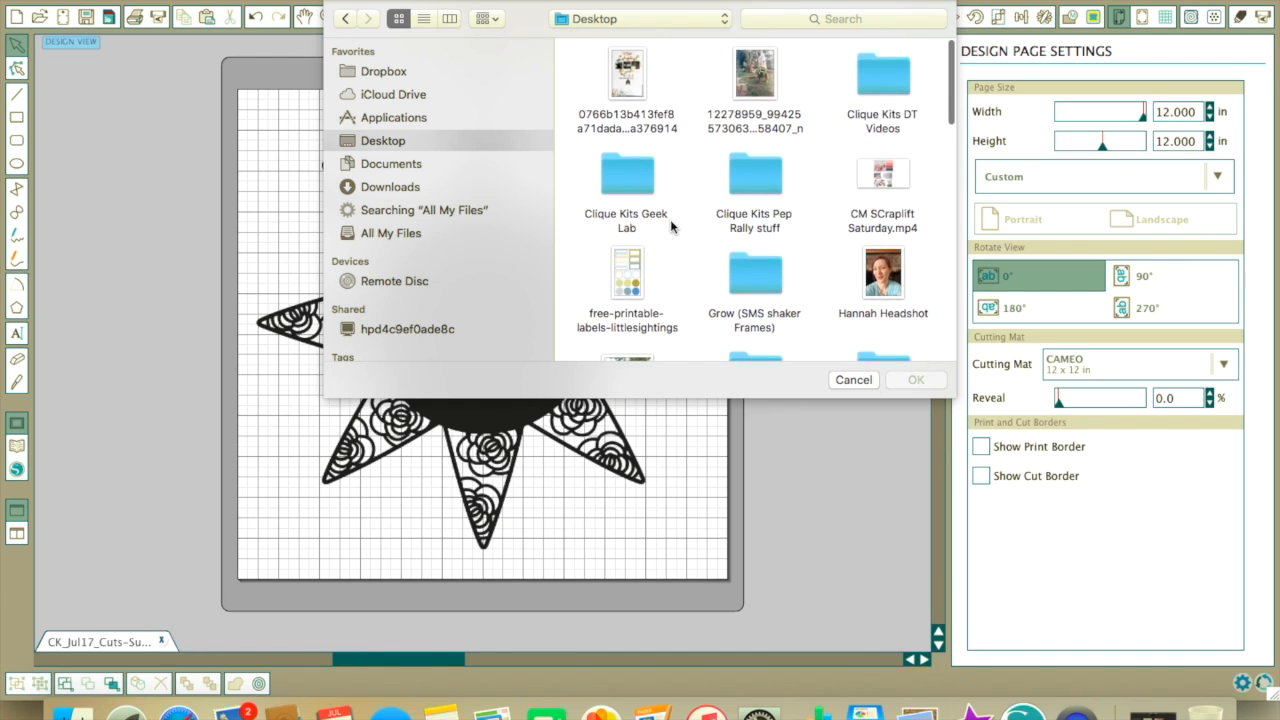
scroll(671, 227, "down", 1)
scroll(671, 227, "down", 5)
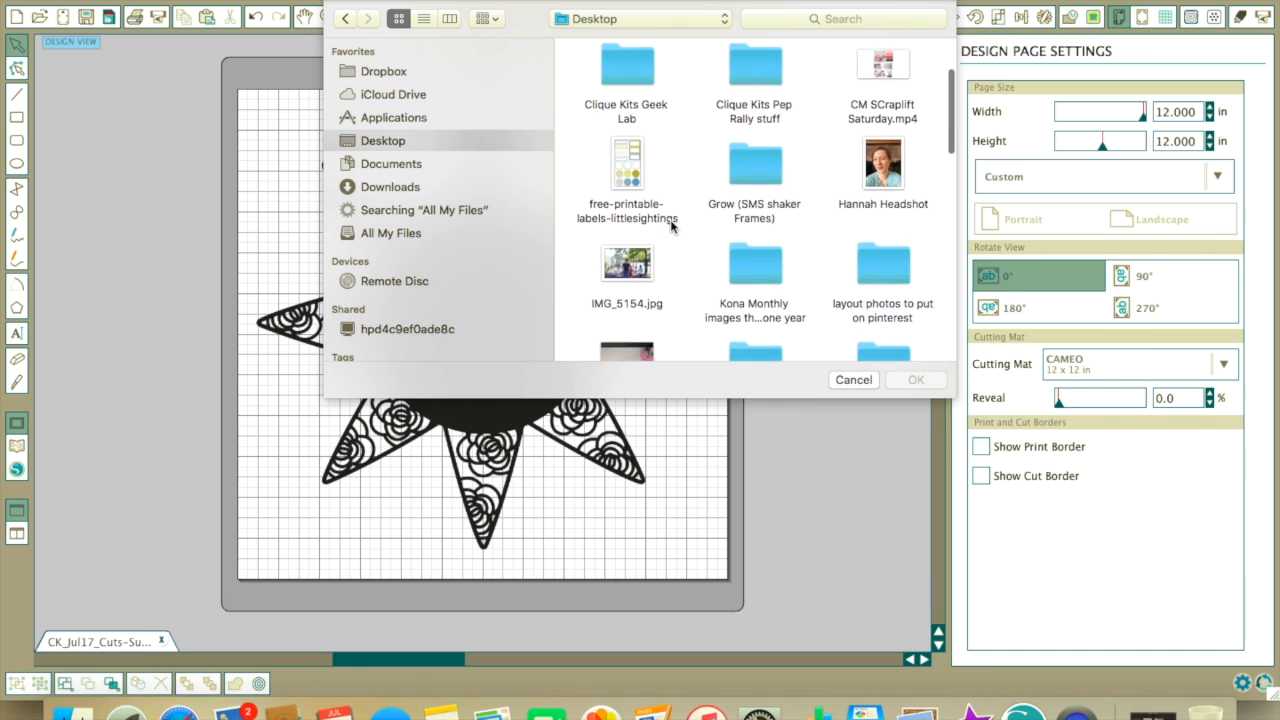
scroll(671, 227, "down", 5)
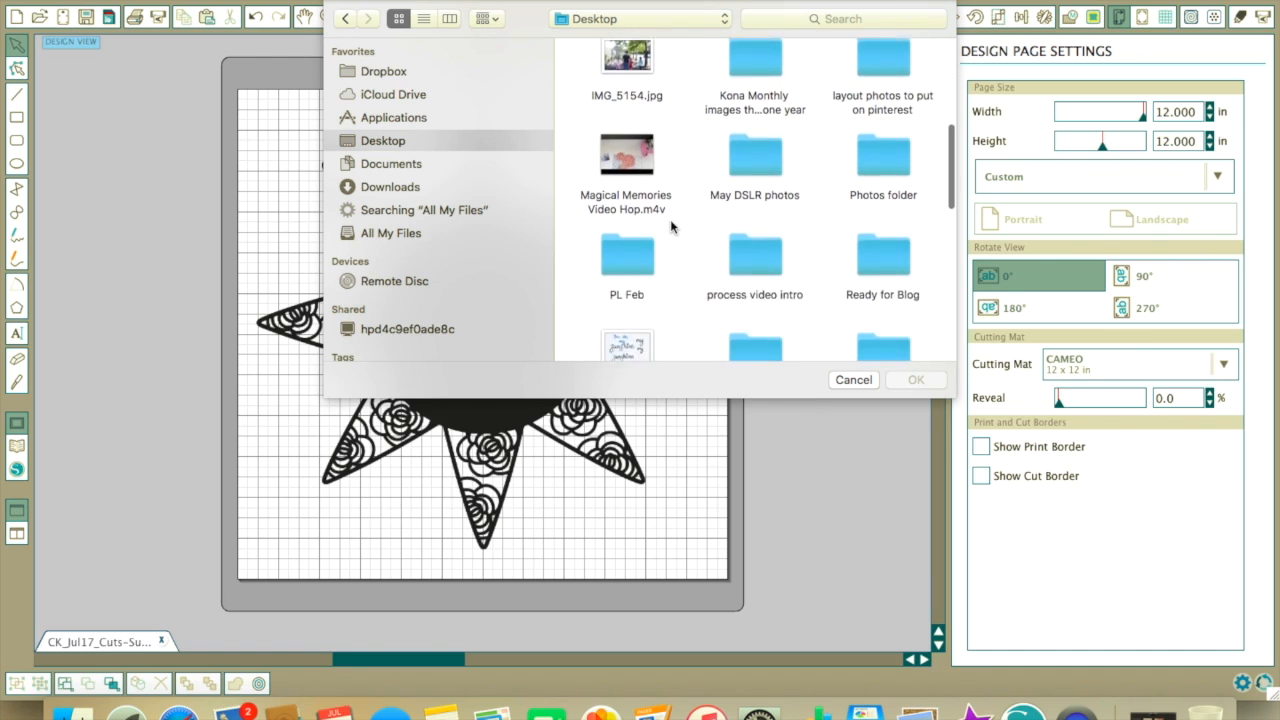
scroll(671, 227, "down", 1)
left_click(646, 214)
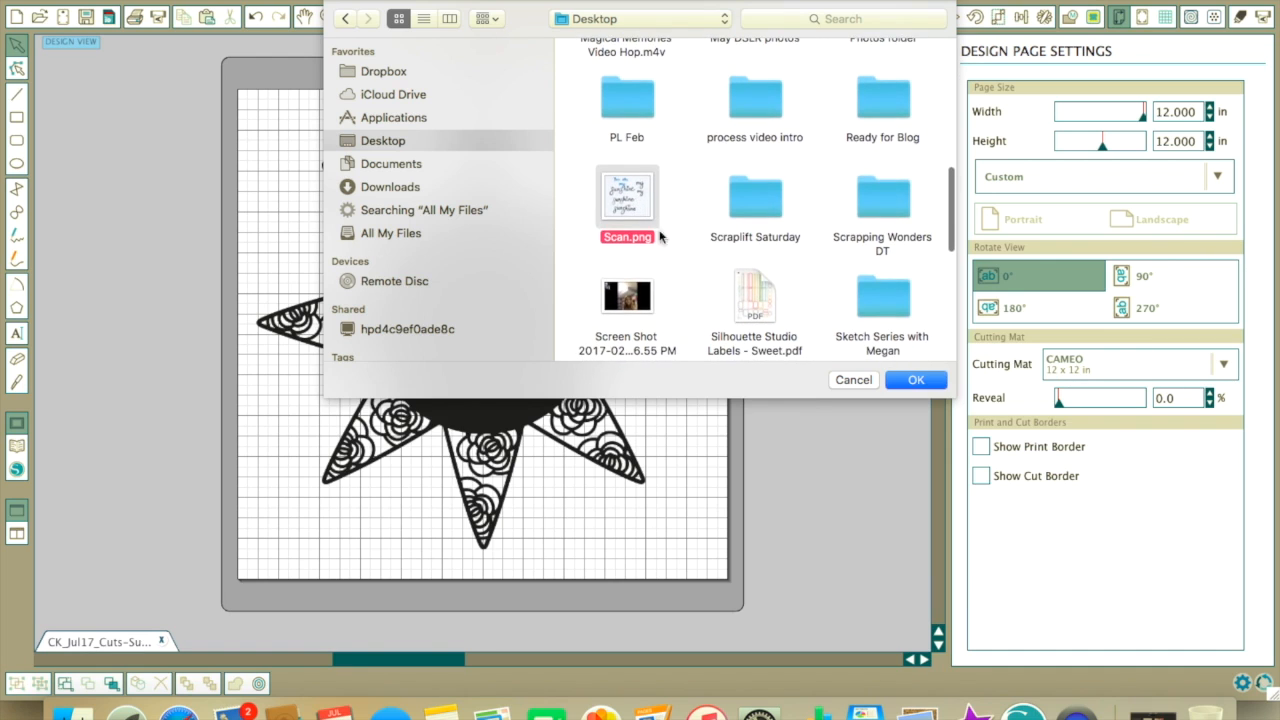
left_click(918, 379)
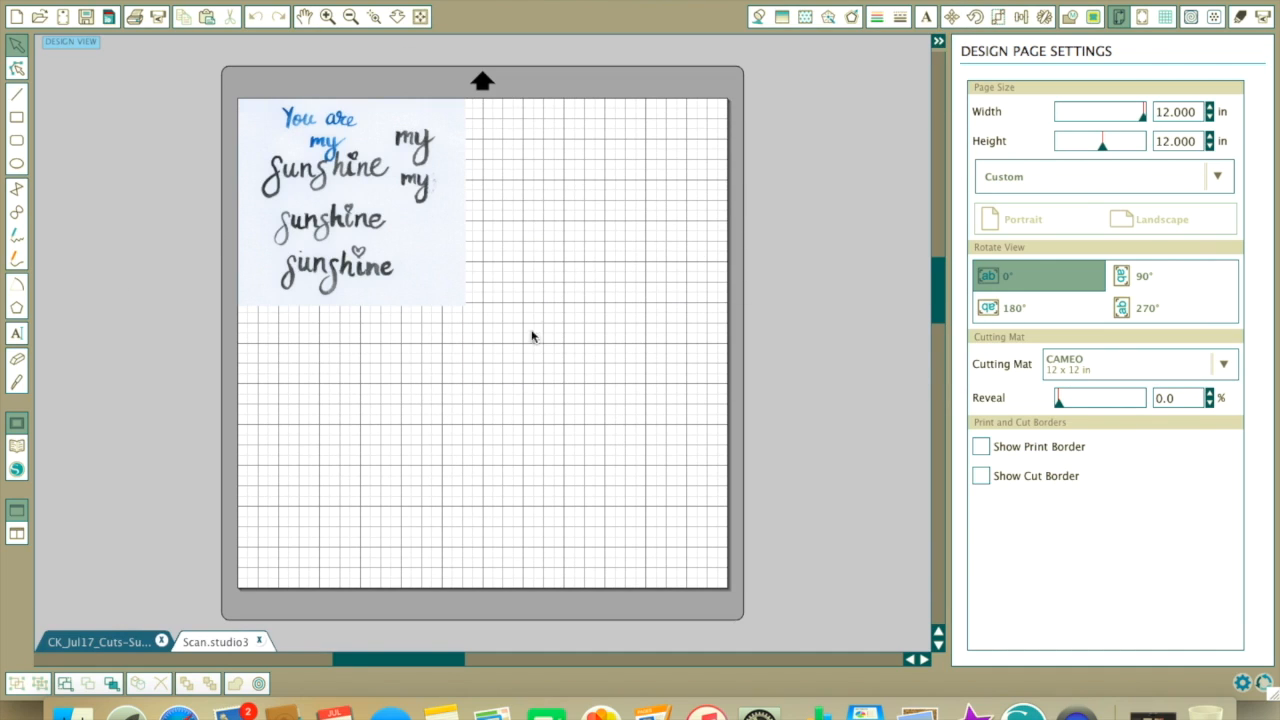
Step: Enlarge the scanned lettering to about 11.97 by 10.94 inches and adjust its position on the page
left_click(346, 191)
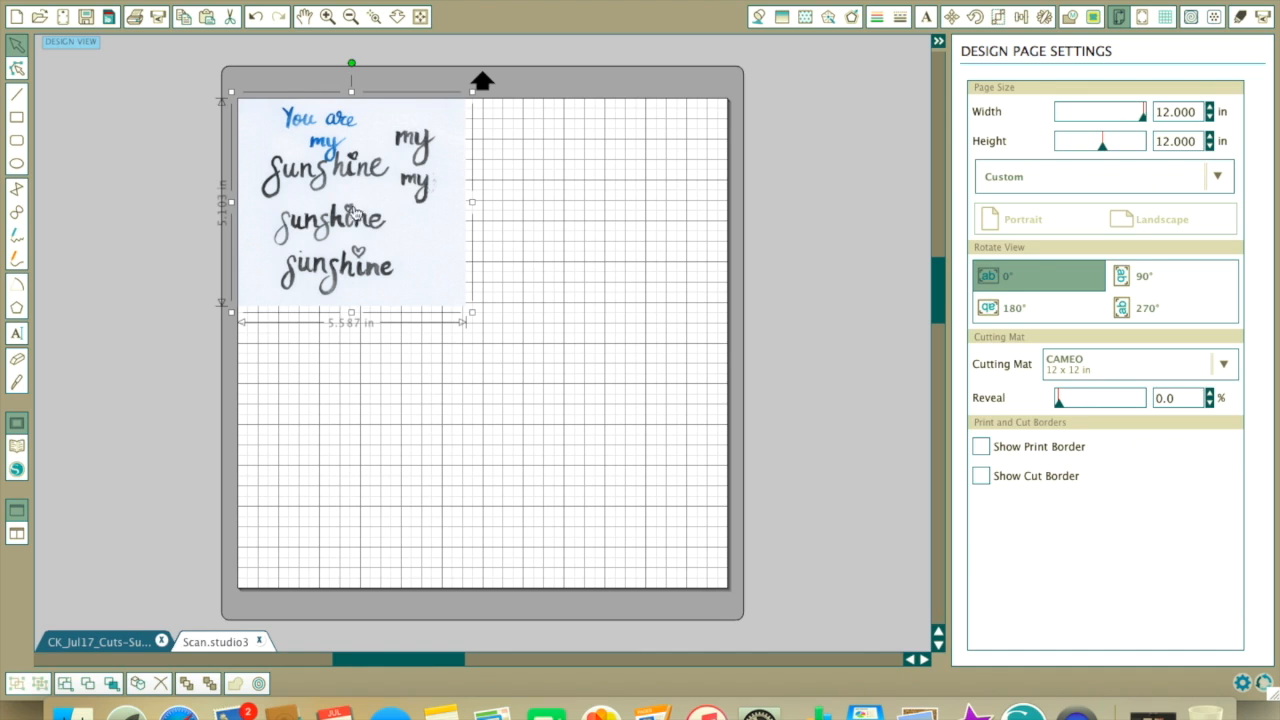
left_click_drag(472, 315, 732, 550)
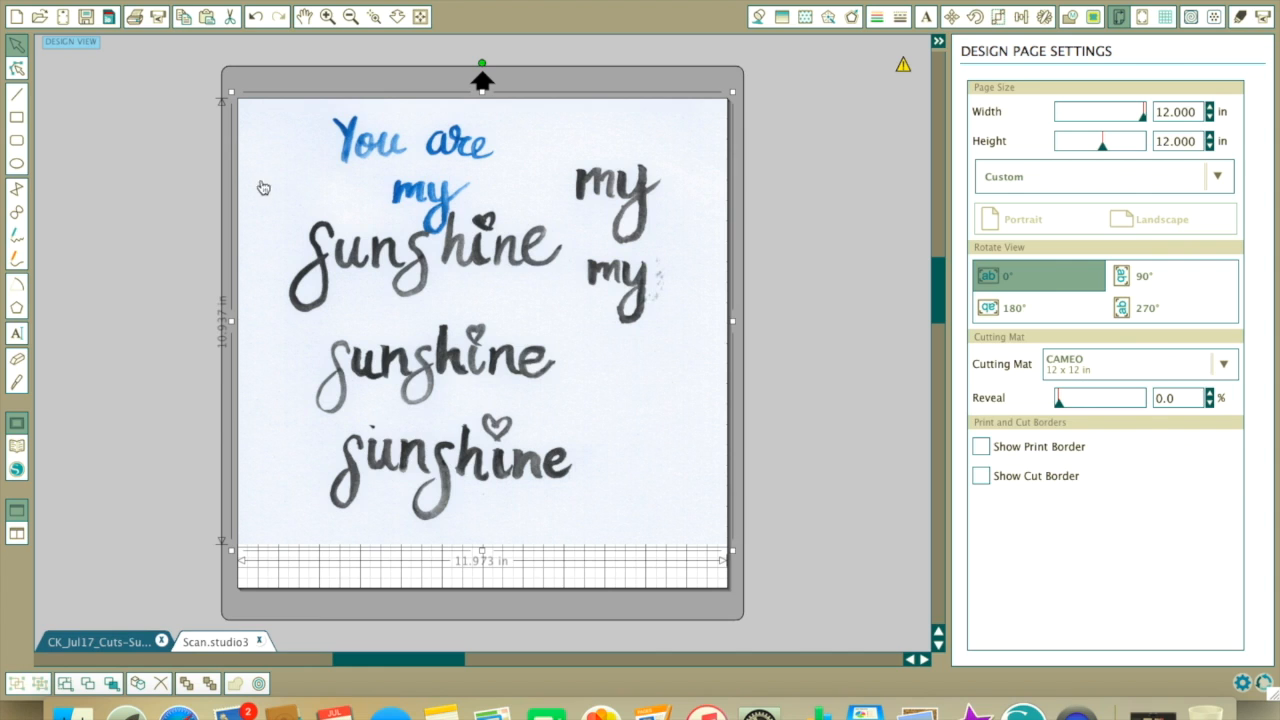
left_click_drag(297, 124, 304, 133)
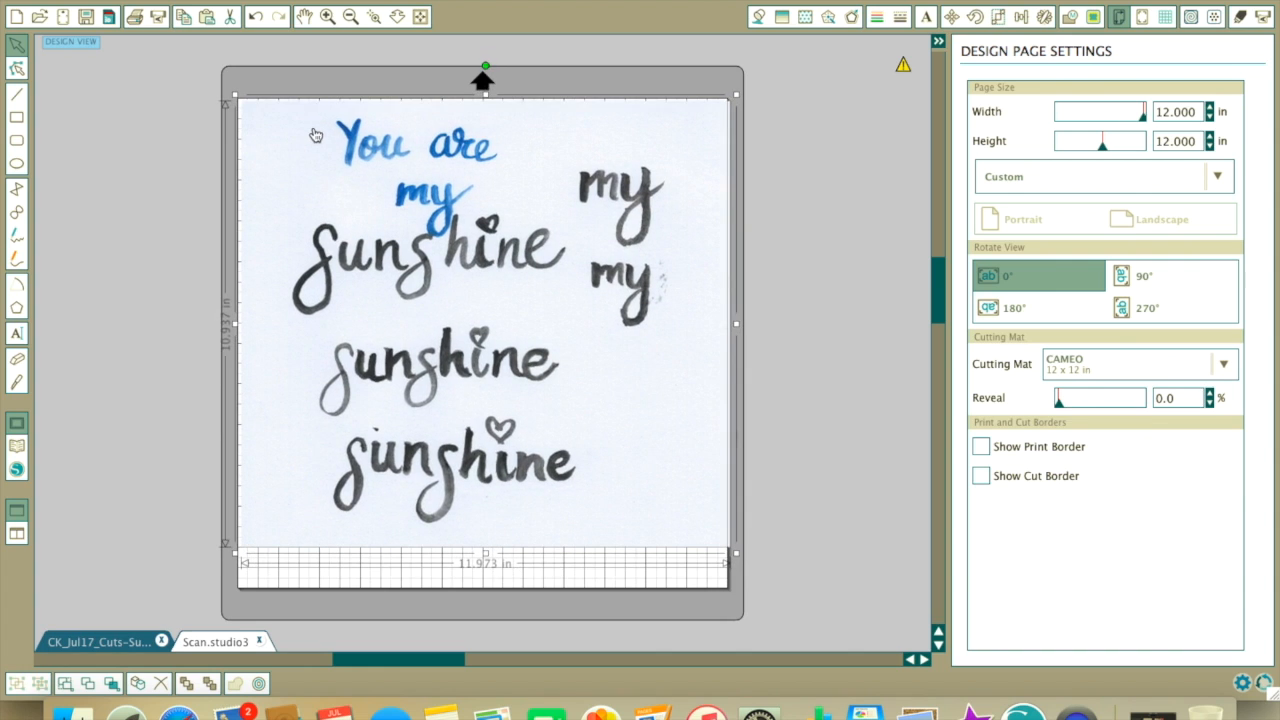
right_click(314, 133)
left_click(298, 139)
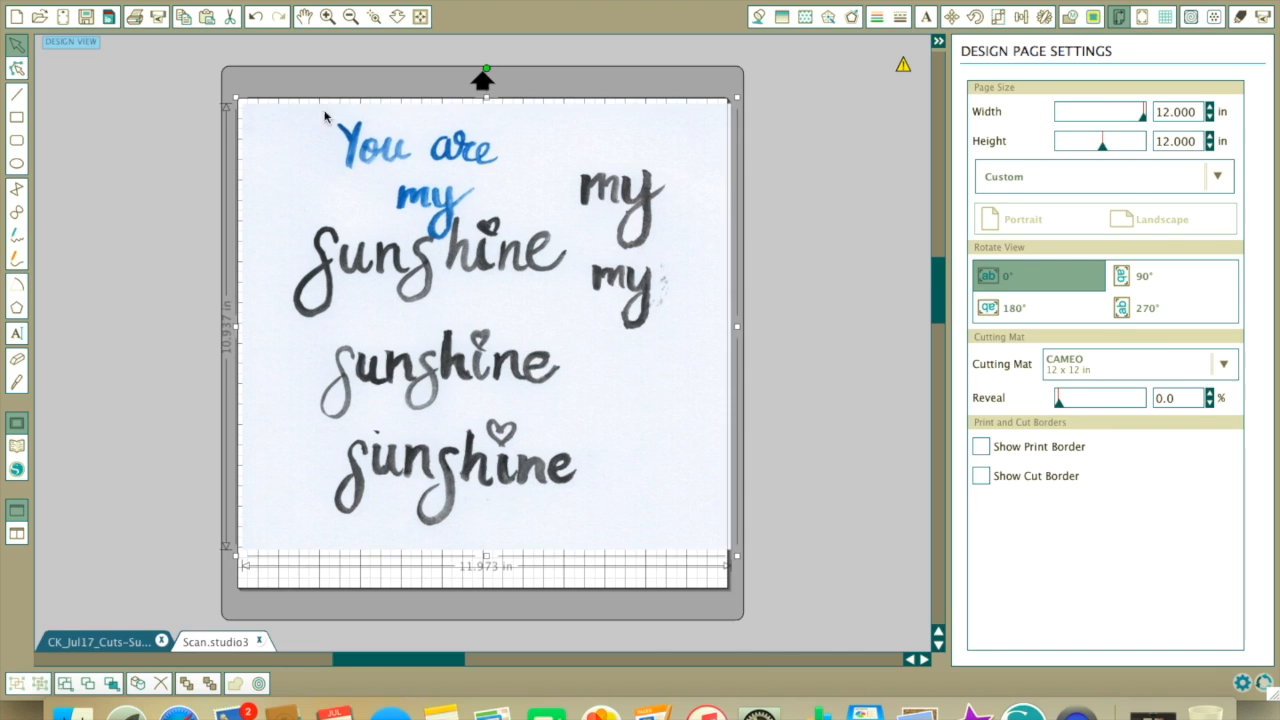
left_click(892, 118)
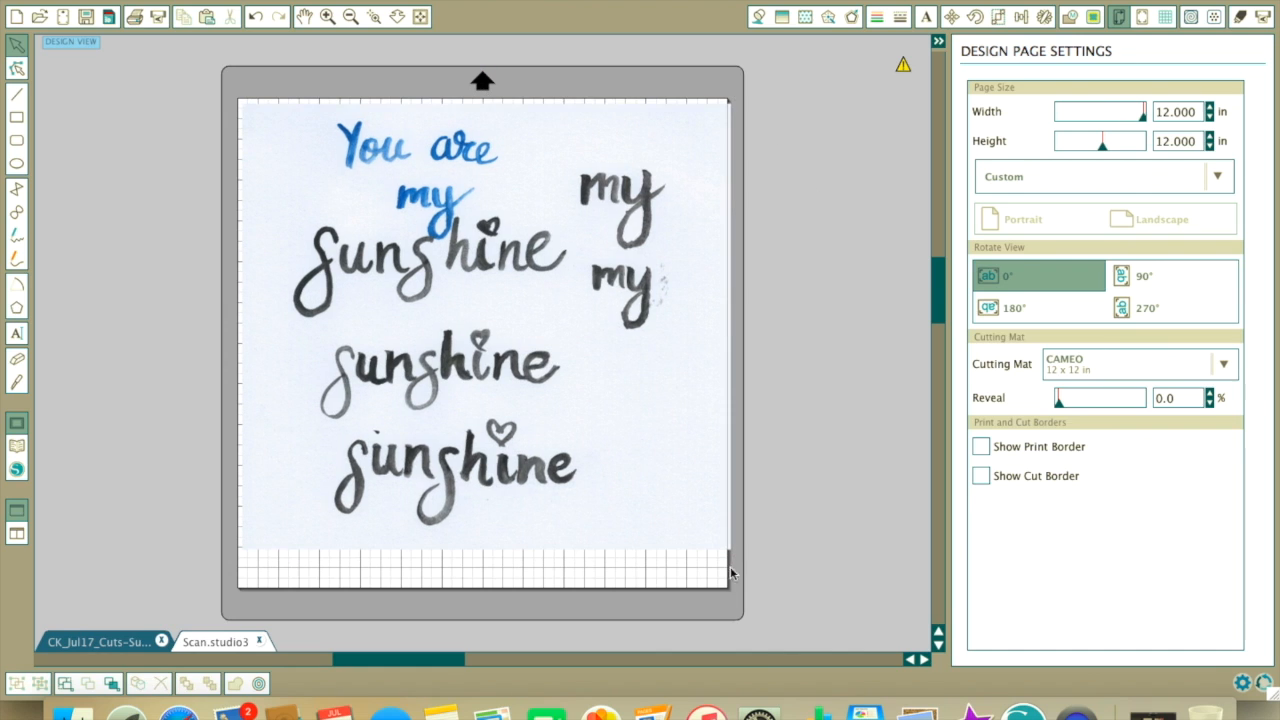
key("super+z")
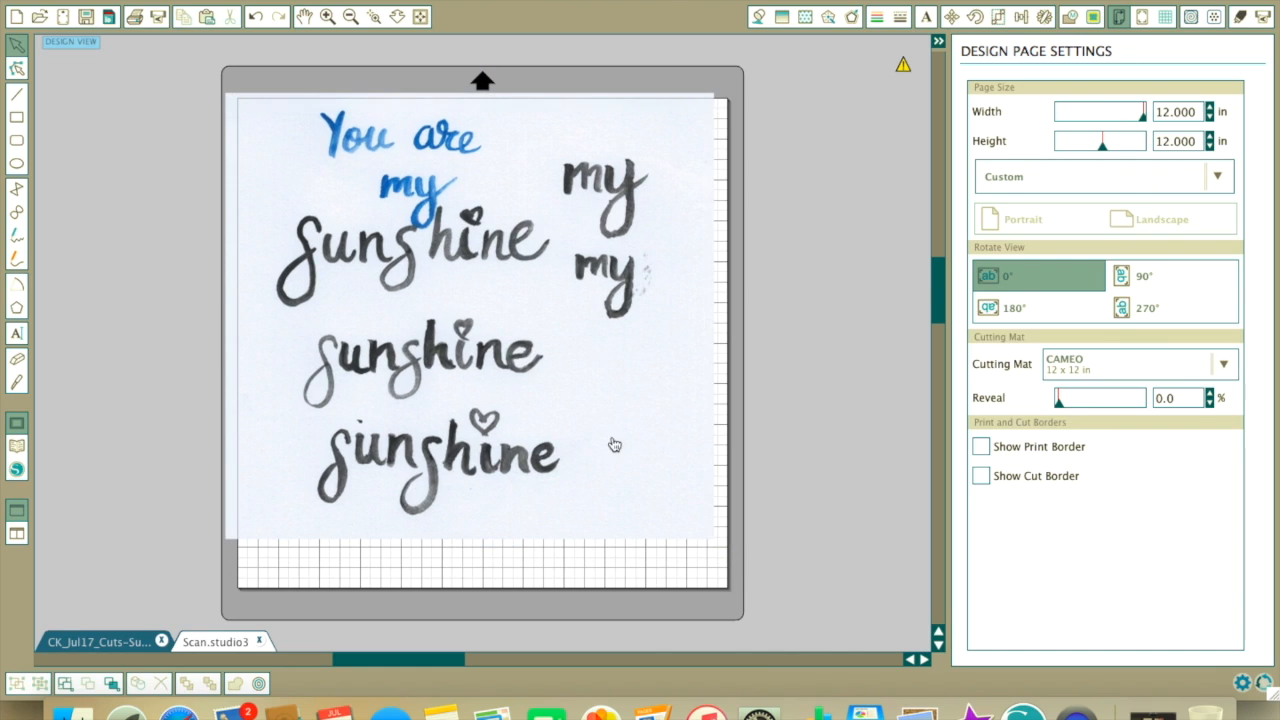
Step: Resize the scanned lettering to about 11.3 by 10.3 inches, position it within the page, and deselect it
key("super+shift+z")
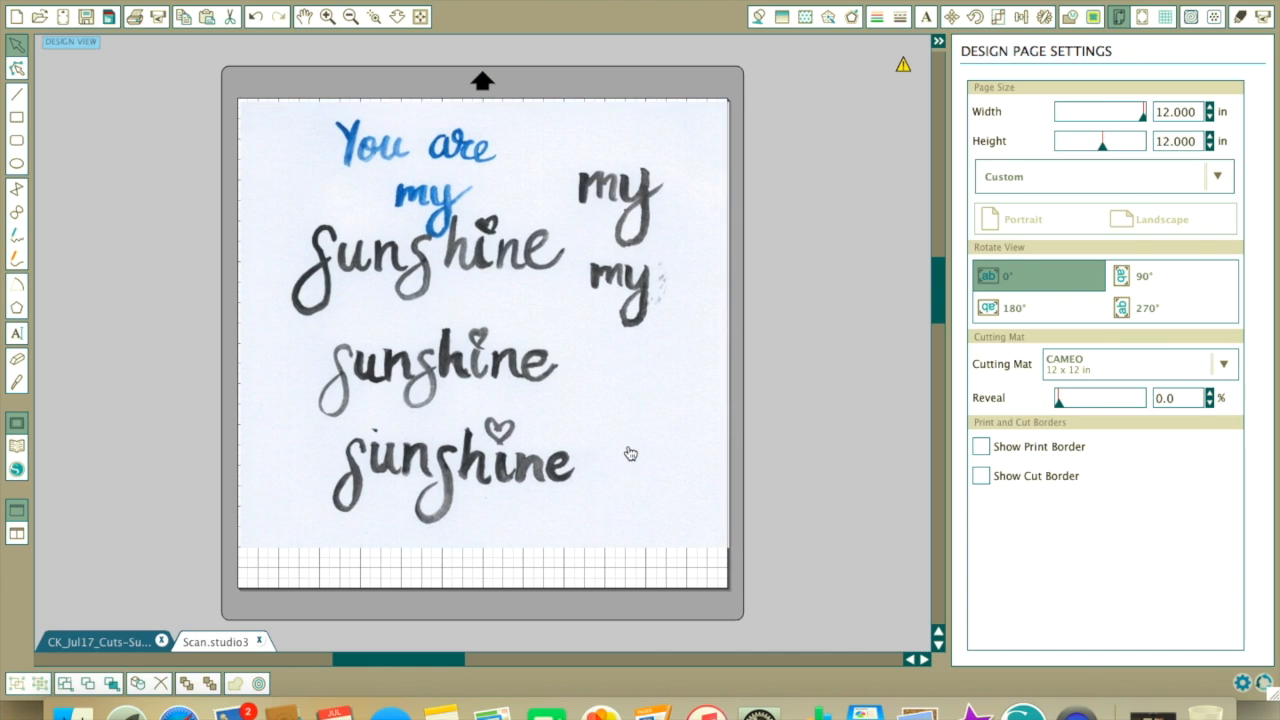
left_click(656, 469)
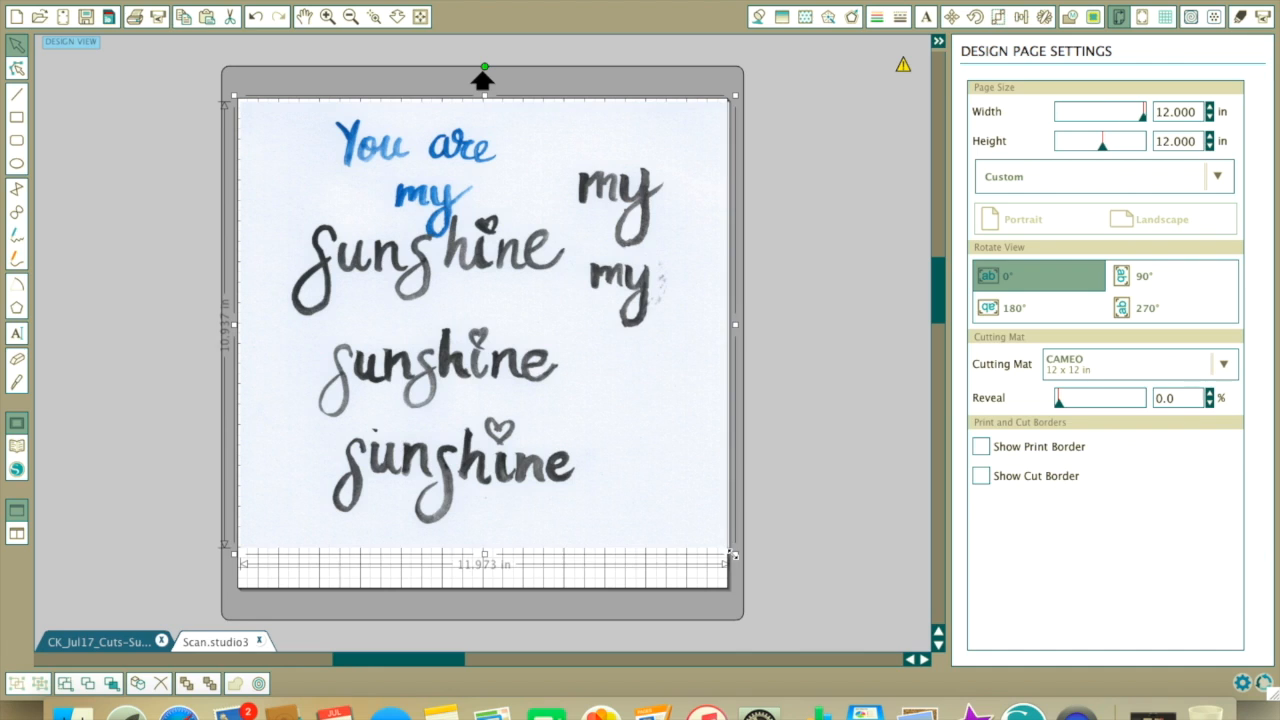
left_click_drag(734, 555, 697, 538)
left_click_drag(654, 452, 660, 458)
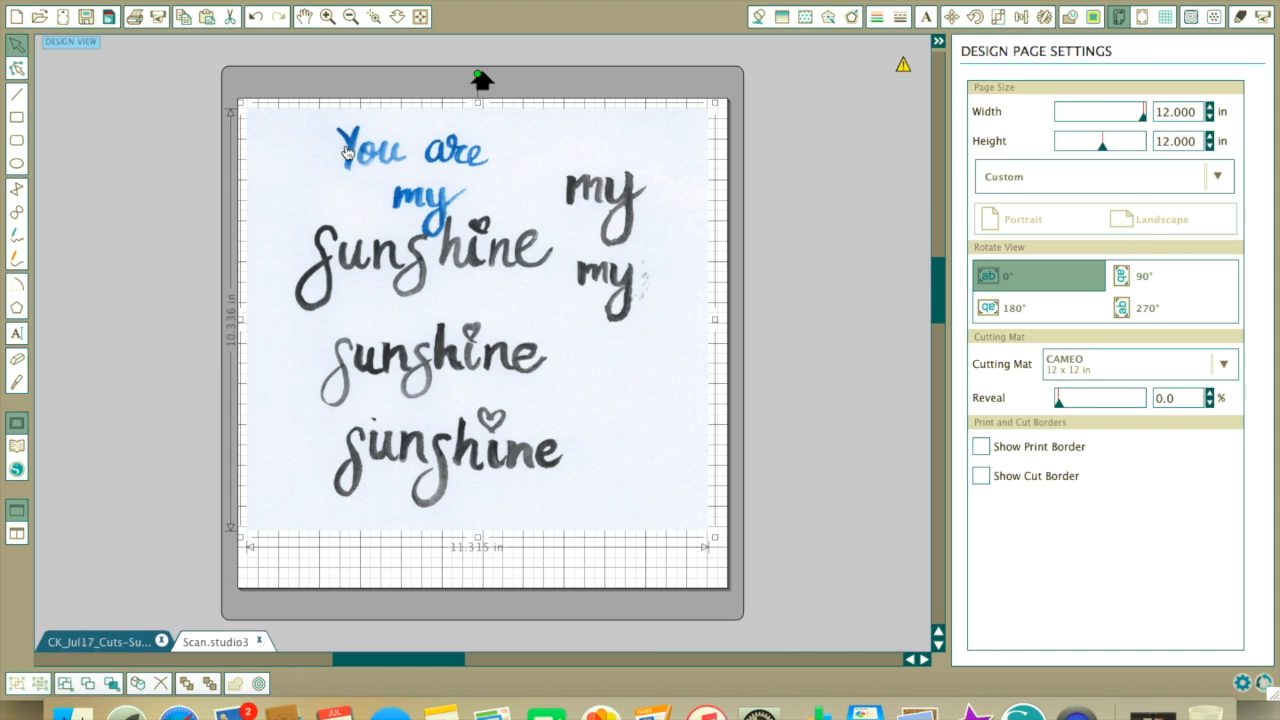
left_click(799, 151)
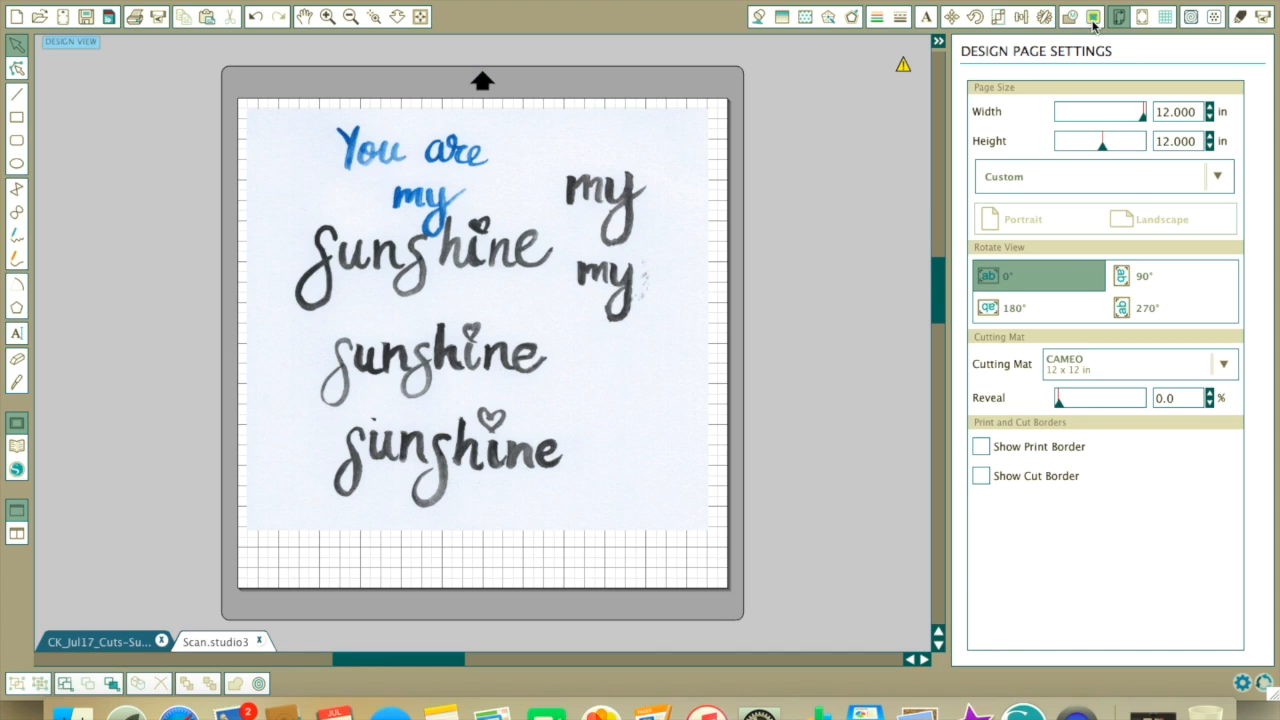
Step: Set a trace area about 3.07 inches high around the blue "You are my" lettering
left_click(1093, 18)
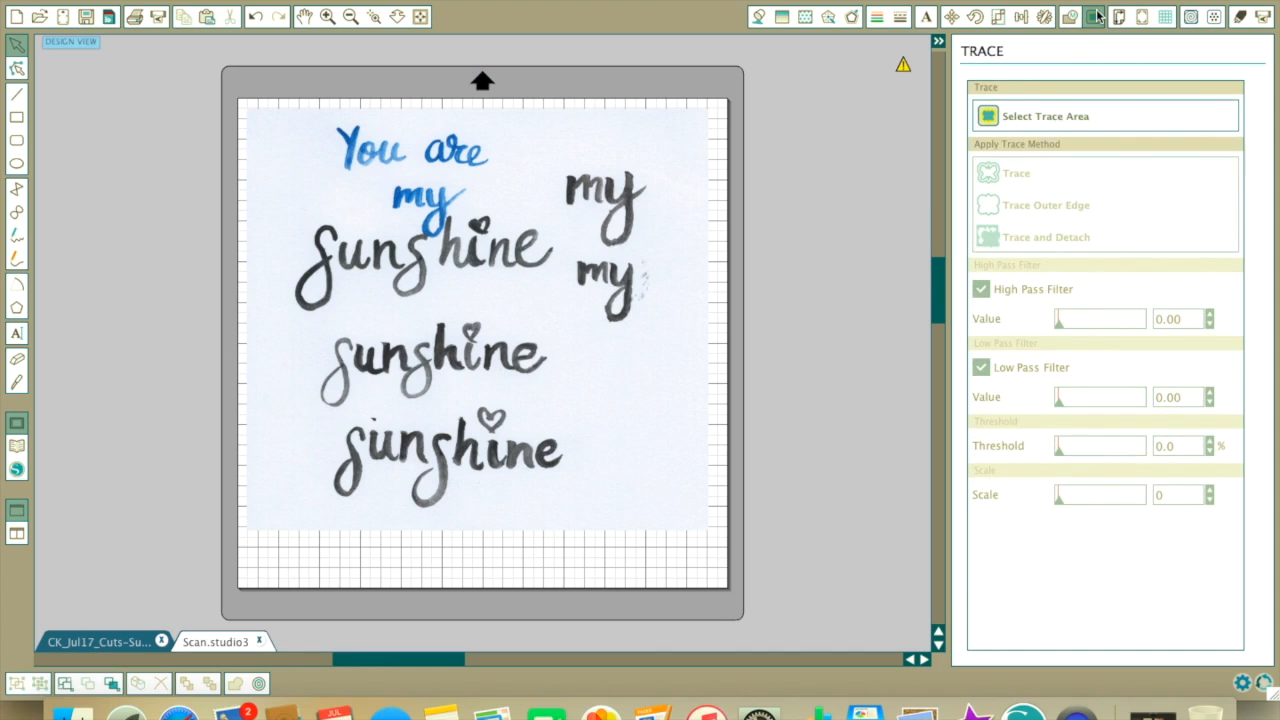
left_click(323, 137)
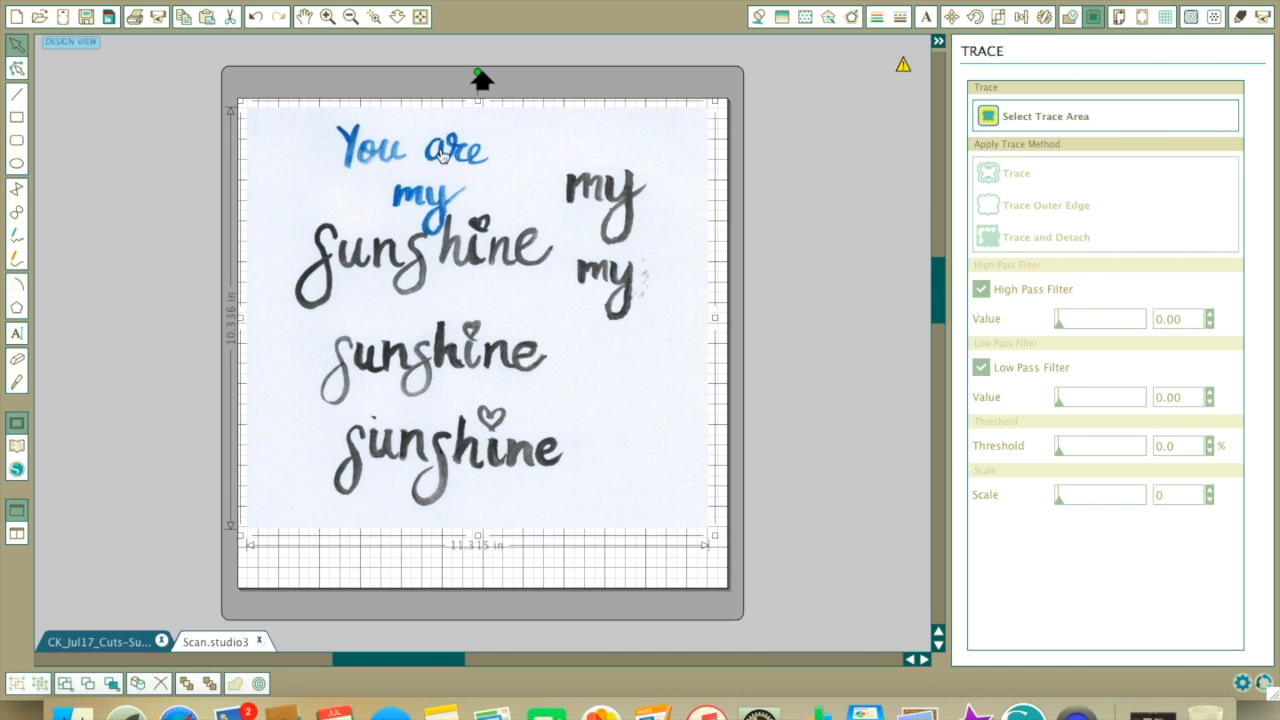
left_click(1026, 116)
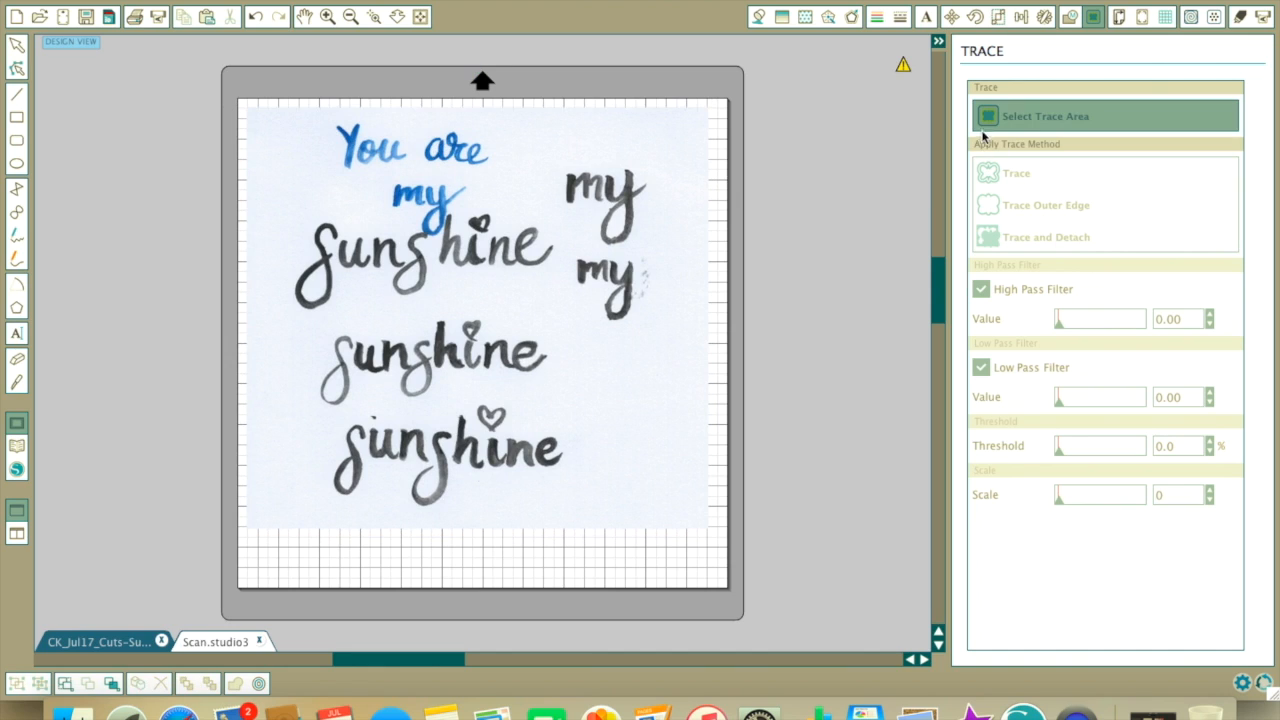
mouse_move(307, 119)
left_mouse_down()
mouse_move(320, 150)
mouse_move(482, 180)
mouse_move(510, 206)
mouse_move(510, 232)
mouse_move(557, 236)
mouse_move(558, 251)
left_mouse_up()
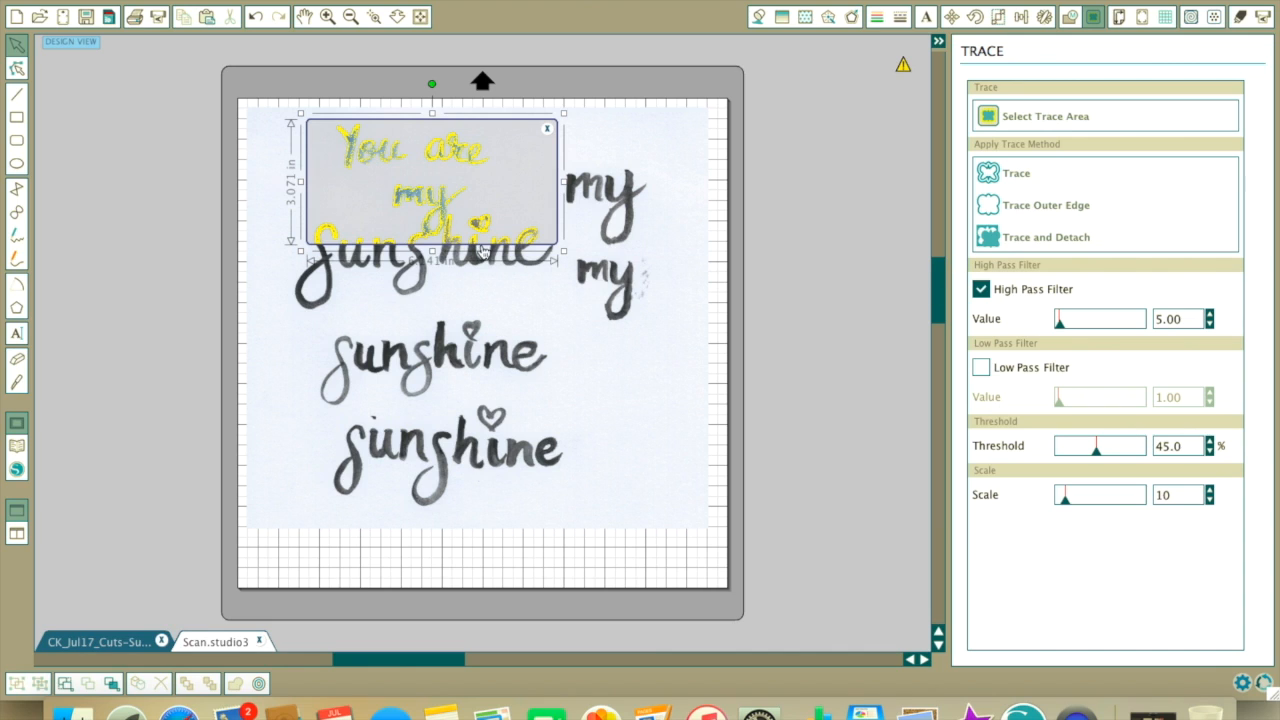
Step: Raise the trace's High Pass Filter value to 98 and trace the "You are my" area
scroll(500, 230, "up", 2)
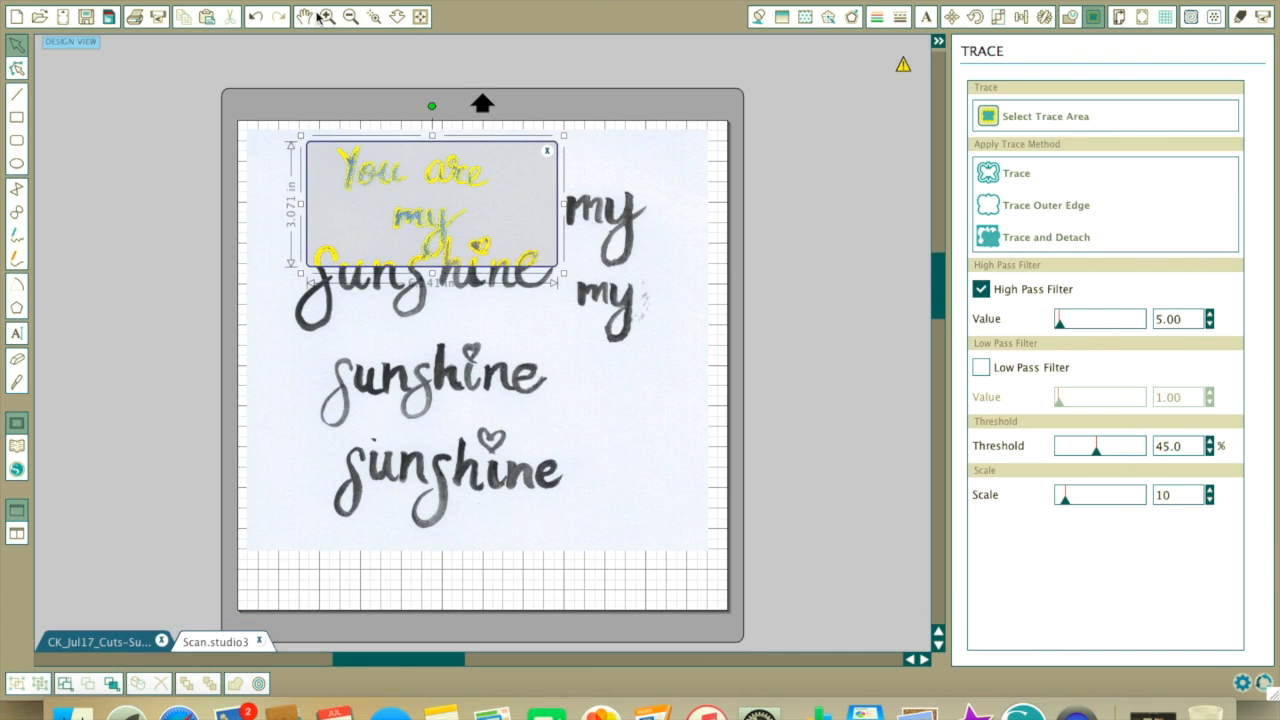
left_click(325, 17)
scroll(404, 150, "up", 1)
scroll(404, 150, "up", 1)
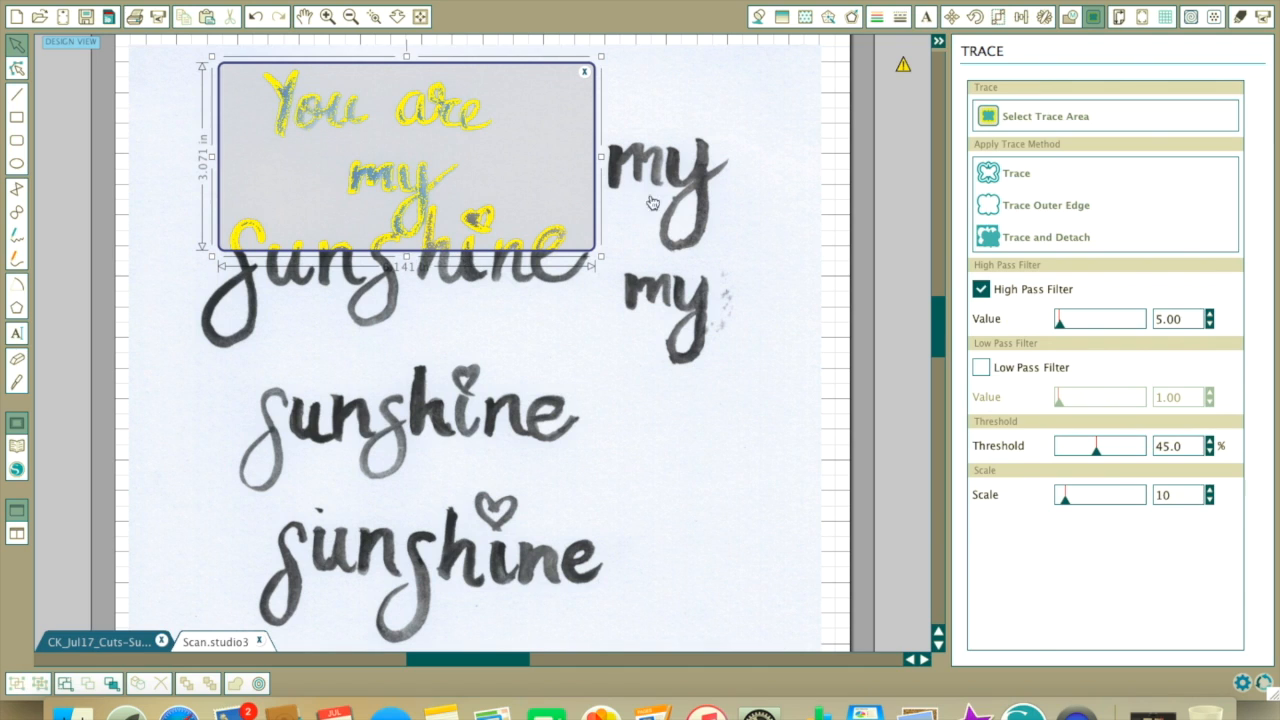
left_click_drag(1059, 326, 1082, 330)
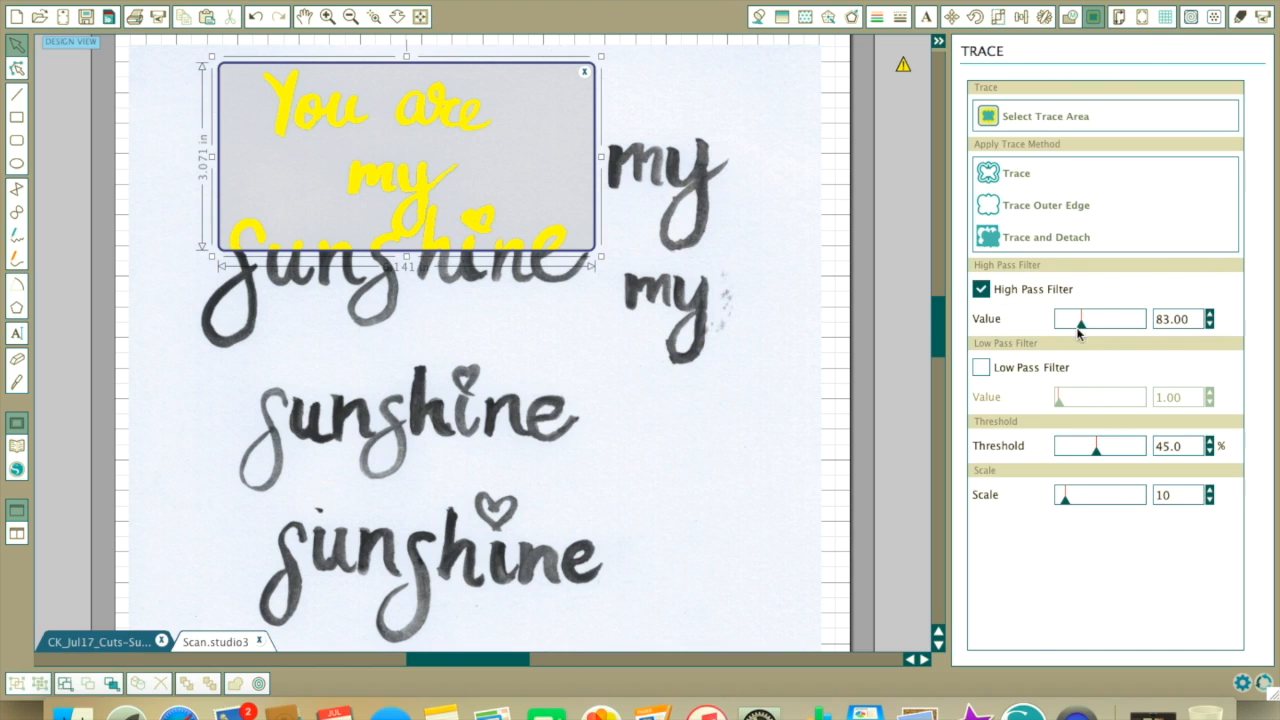
left_click_drag(1078, 324, 1086, 330)
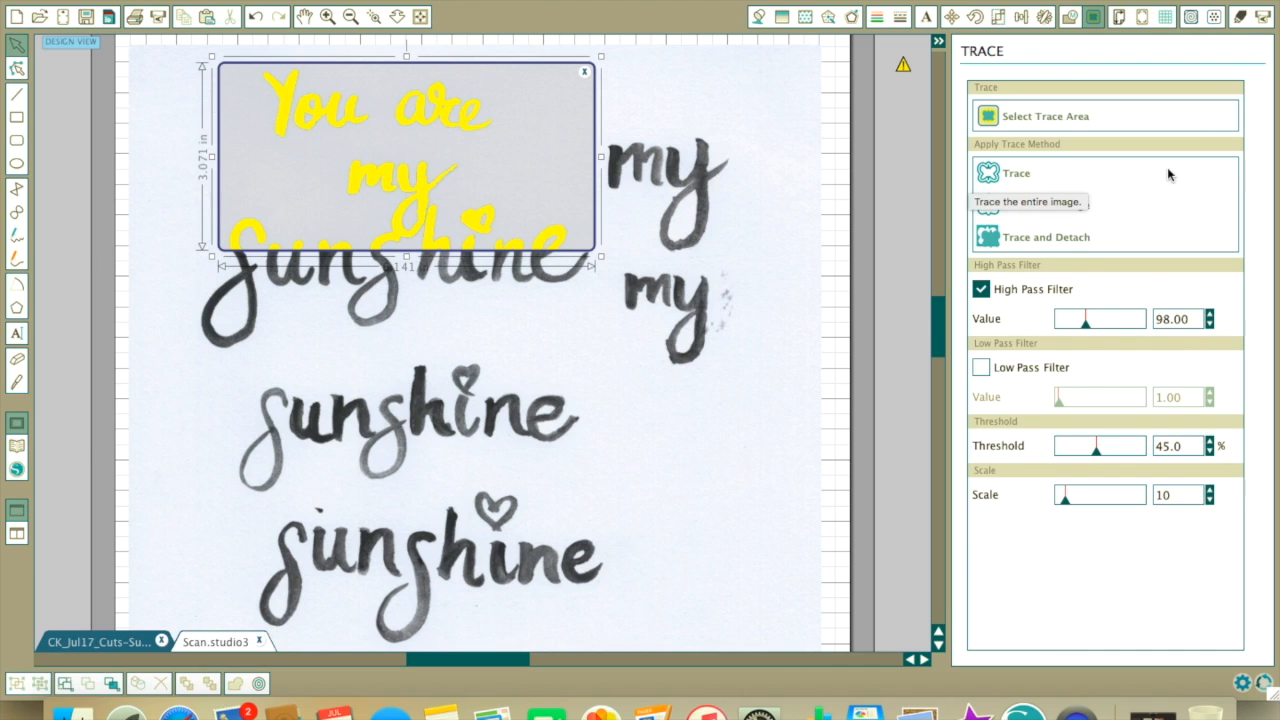
left_click(997, 175)
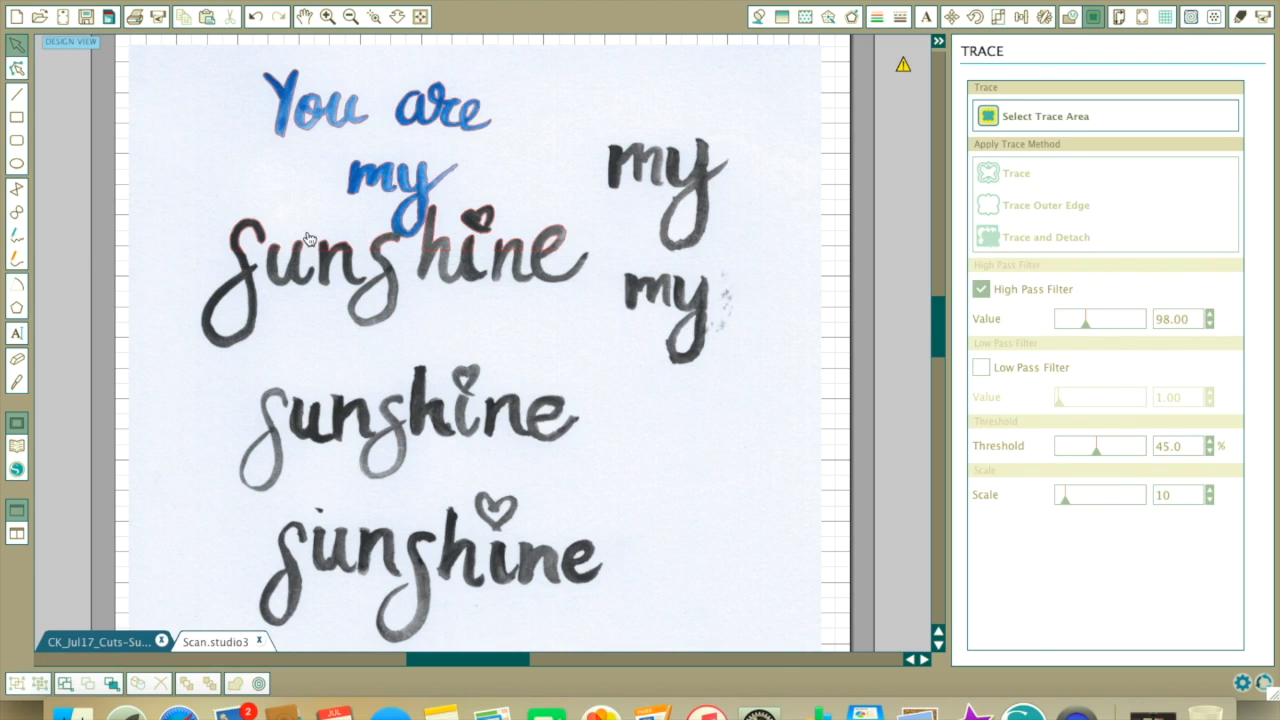
Step: Move the scanned image down clear of the traced outlines, and release the outlines' compound path
mouse_move(313, 240)
left_mouse_down()
mouse_move(322, 417)
mouse_move(413, 569)
mouse_move(289, 234)
mouse_move(326, 486)
mouse_move(376, 614)
left_mouse_up()
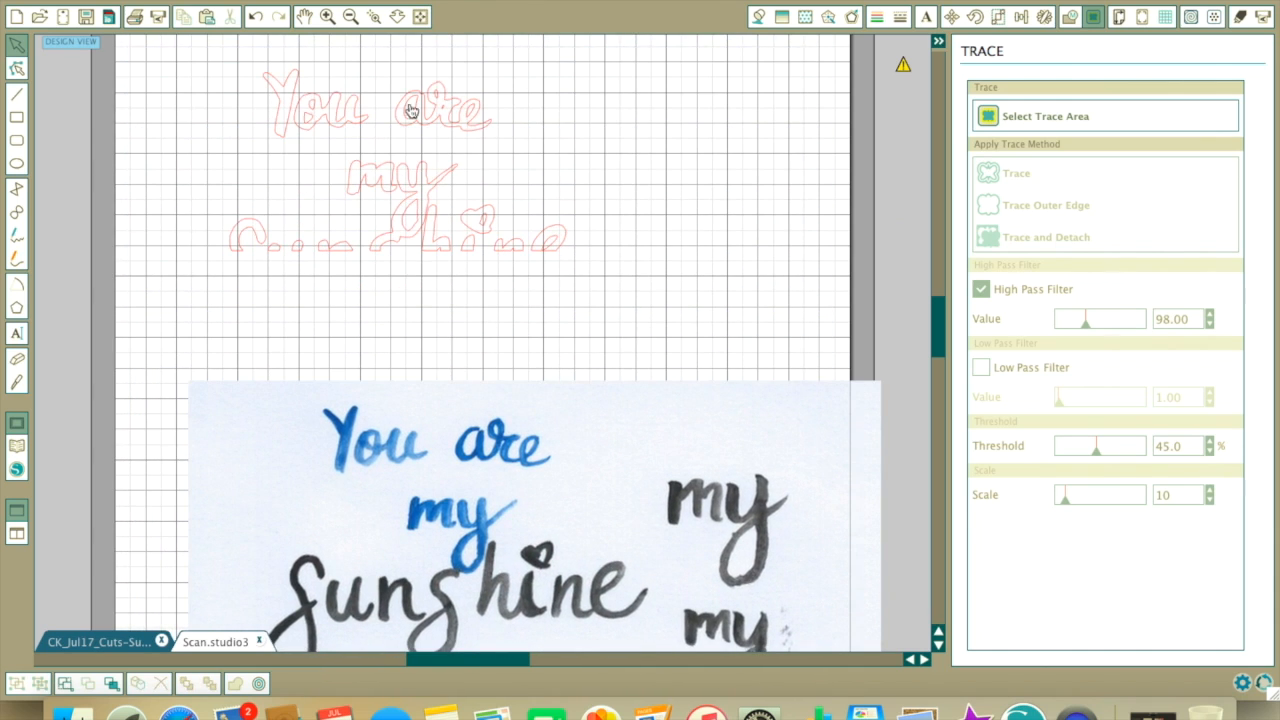
scroll(680, 238, "down", 1)
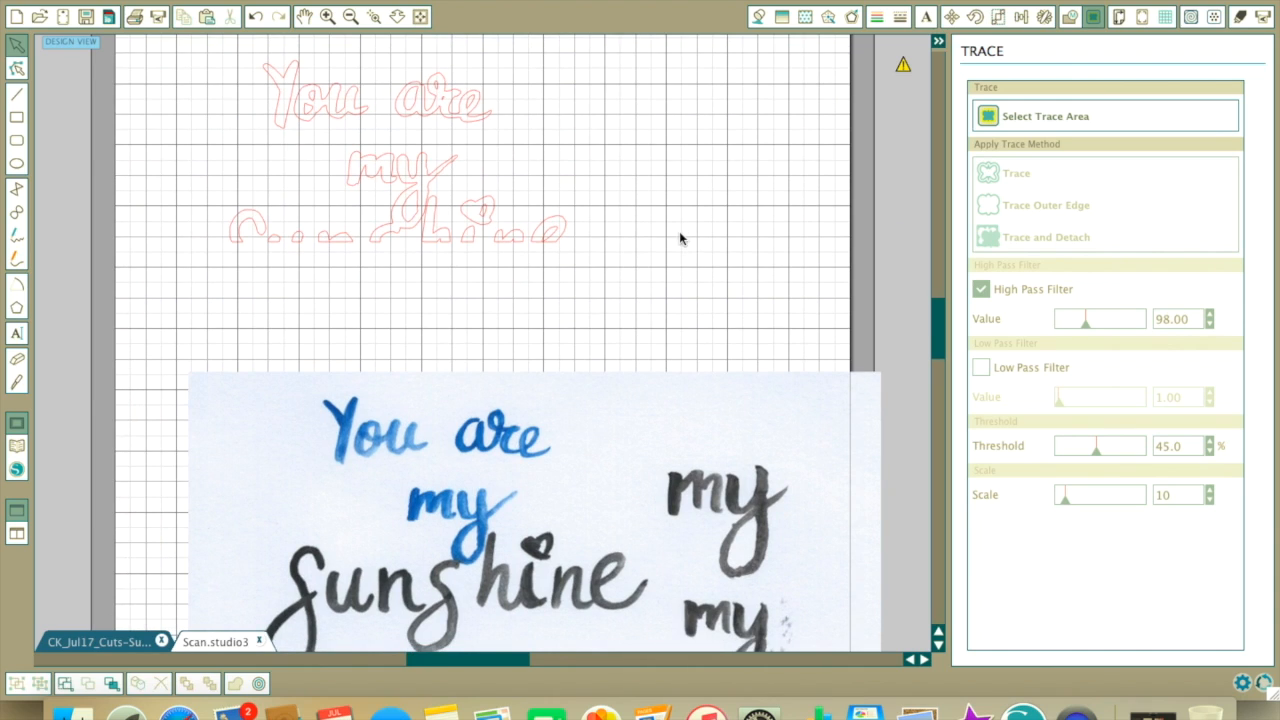
left_click(548, 233)
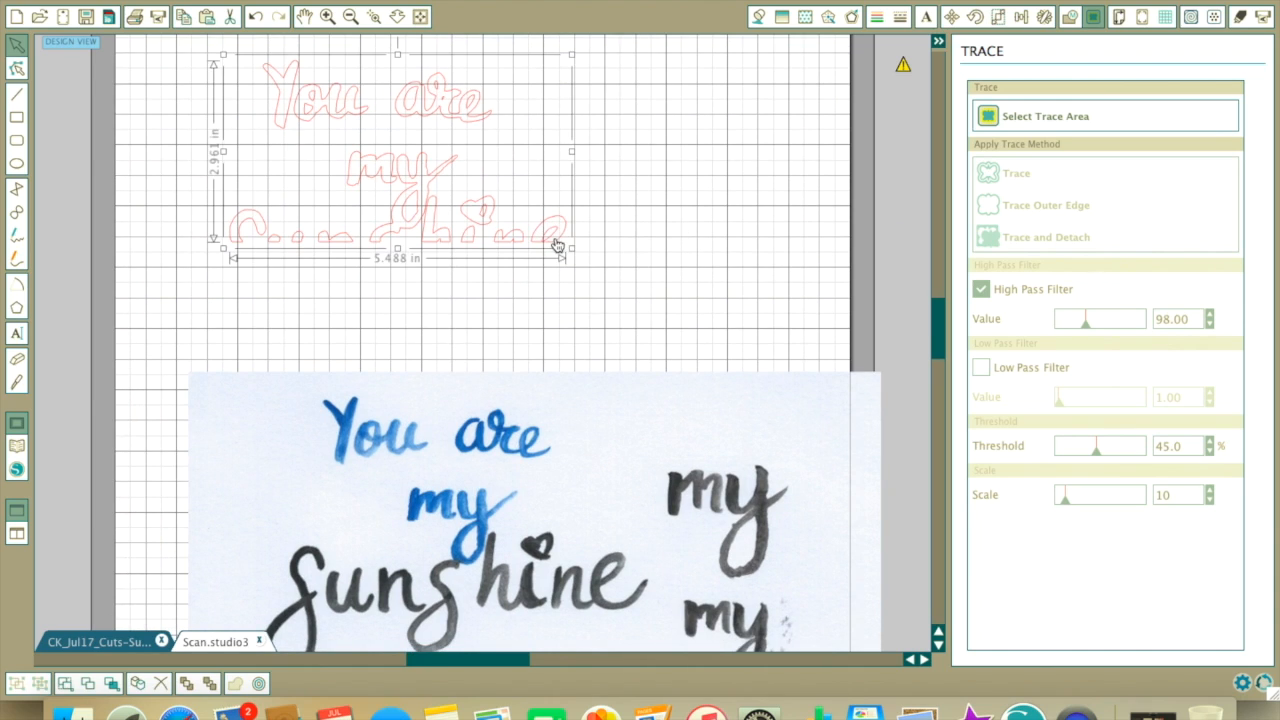
right_click(511, 166)
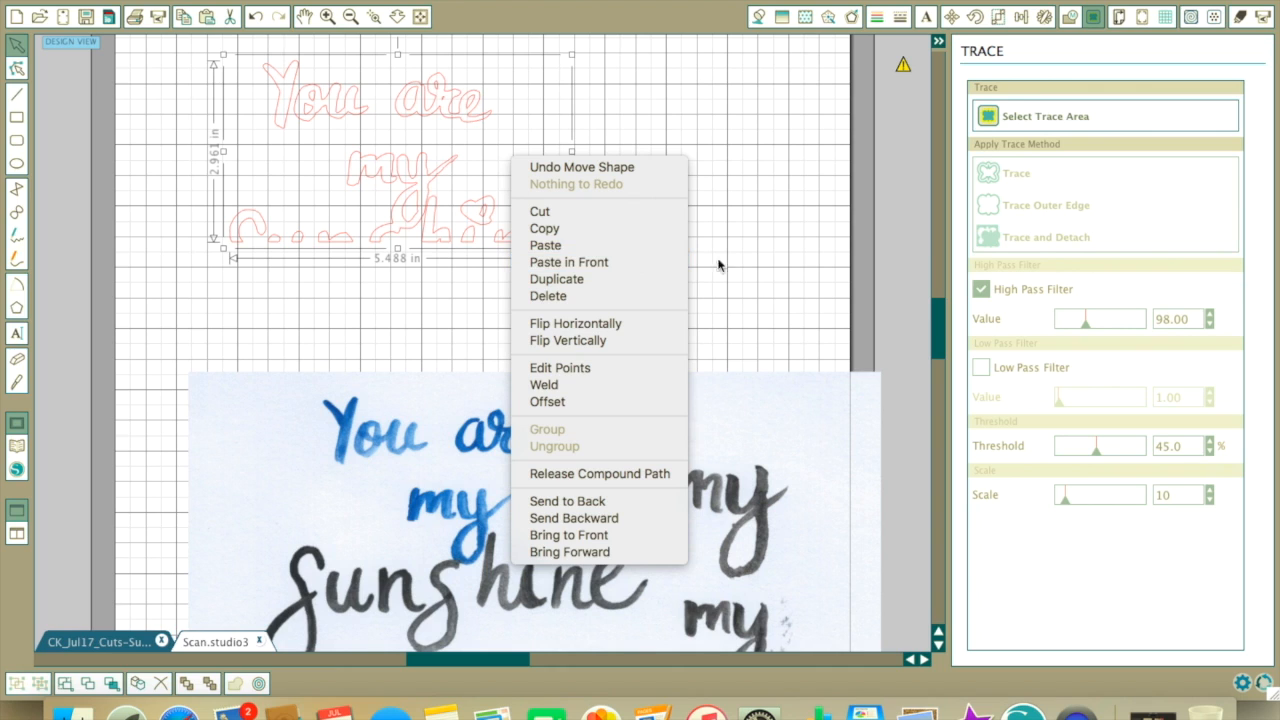
left_click(586, 474)
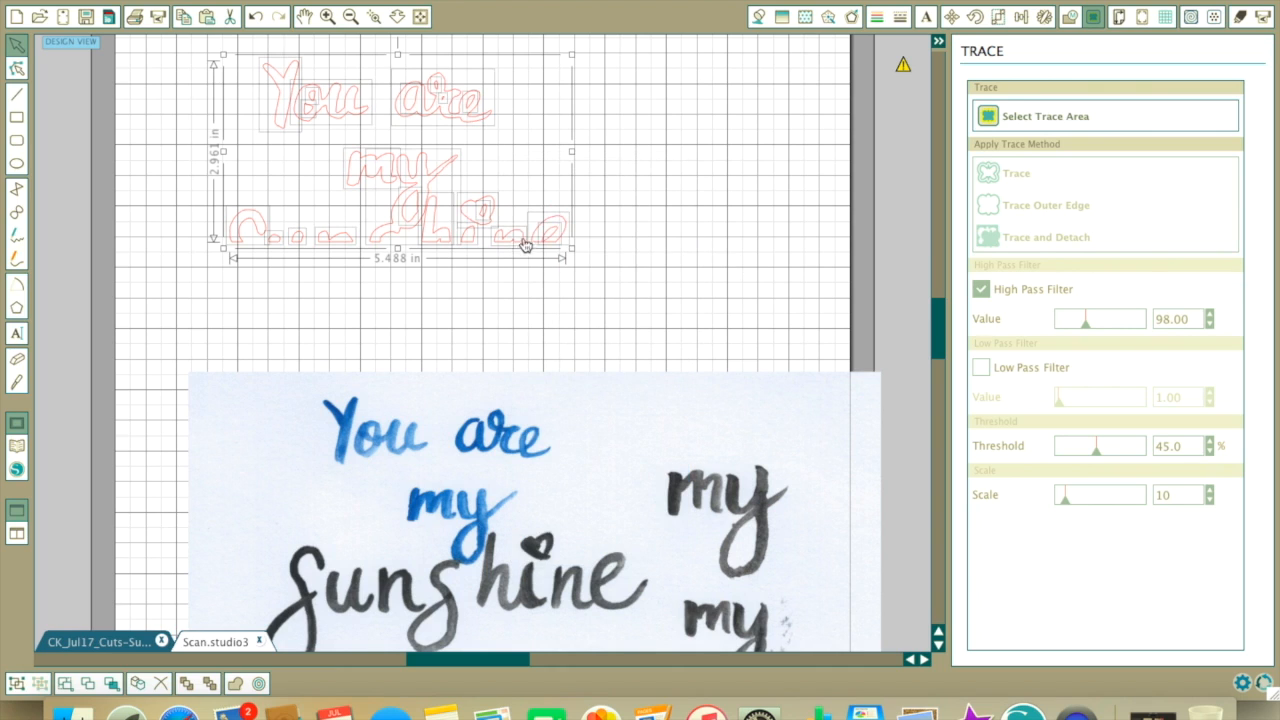
left_click_drag(551, 240, 555, 237)
right_click(521, 174)
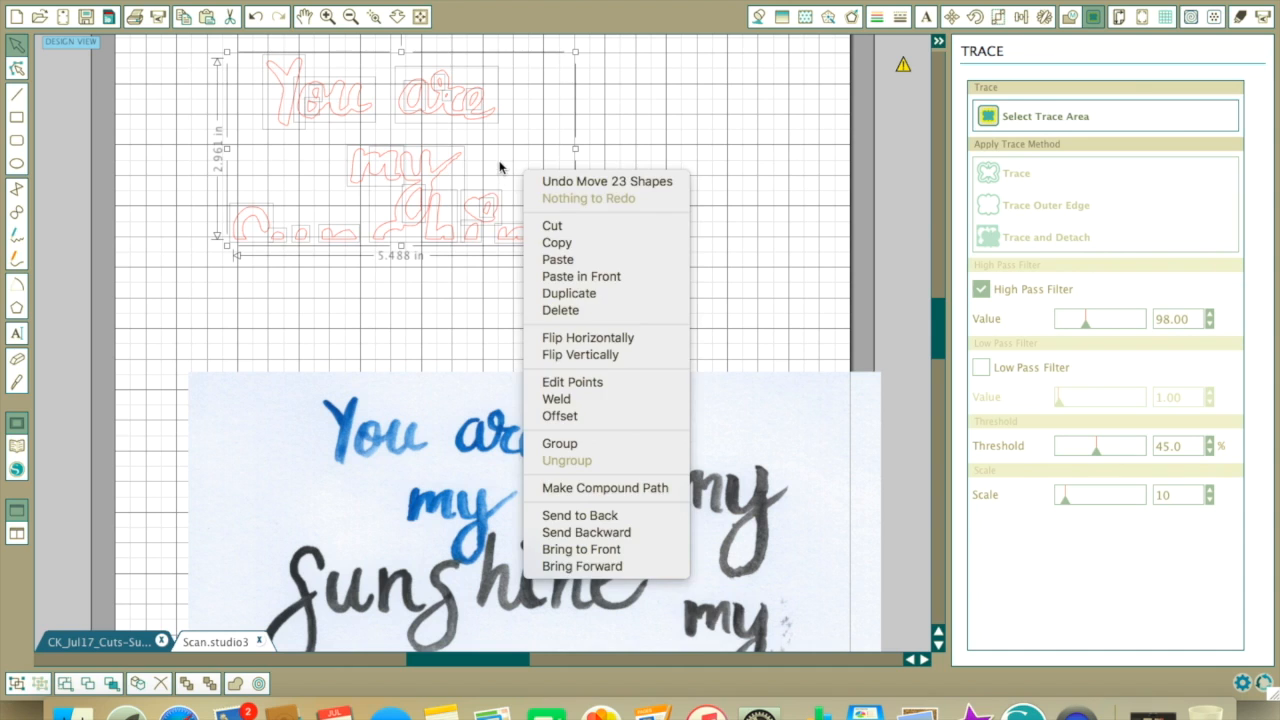
left_click(491, 220)
left_click_drag(491, 220, 492, 215)
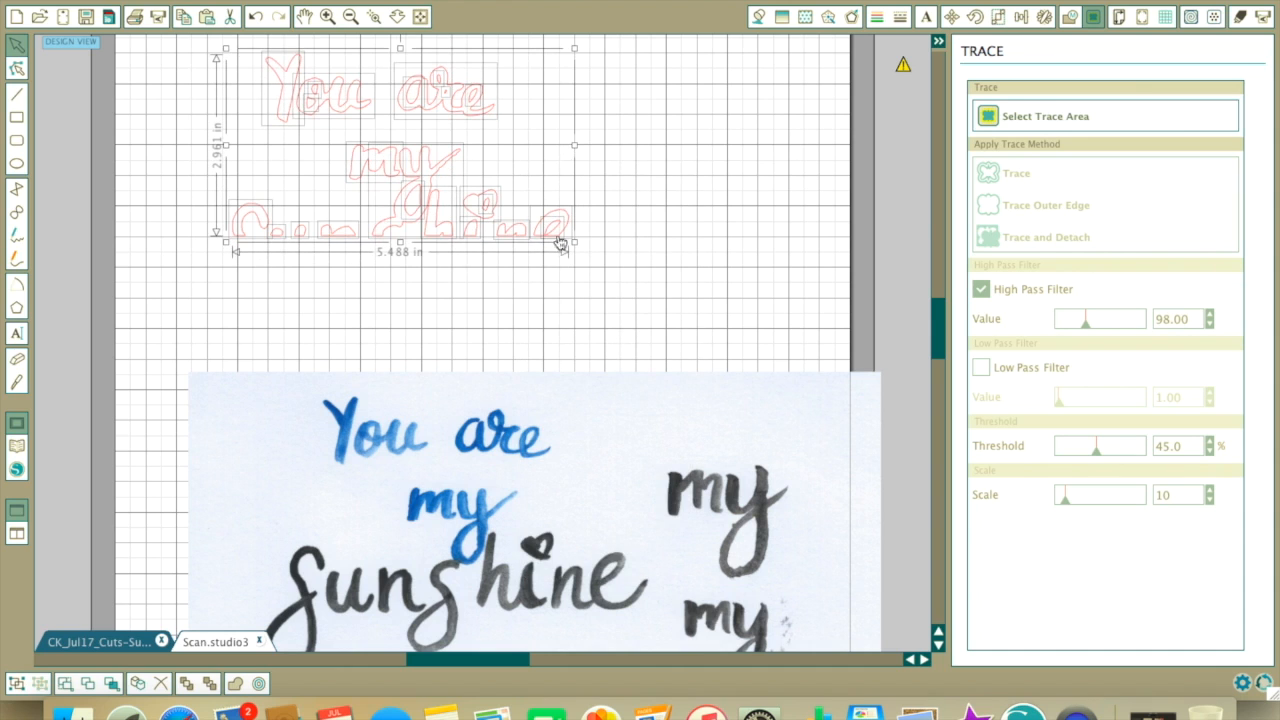
Step: Delete the traced "e" and heart fragments of "sunshine" from beneath the "You are my" outlines
left_click(543, 214)
left_click(572, 236)
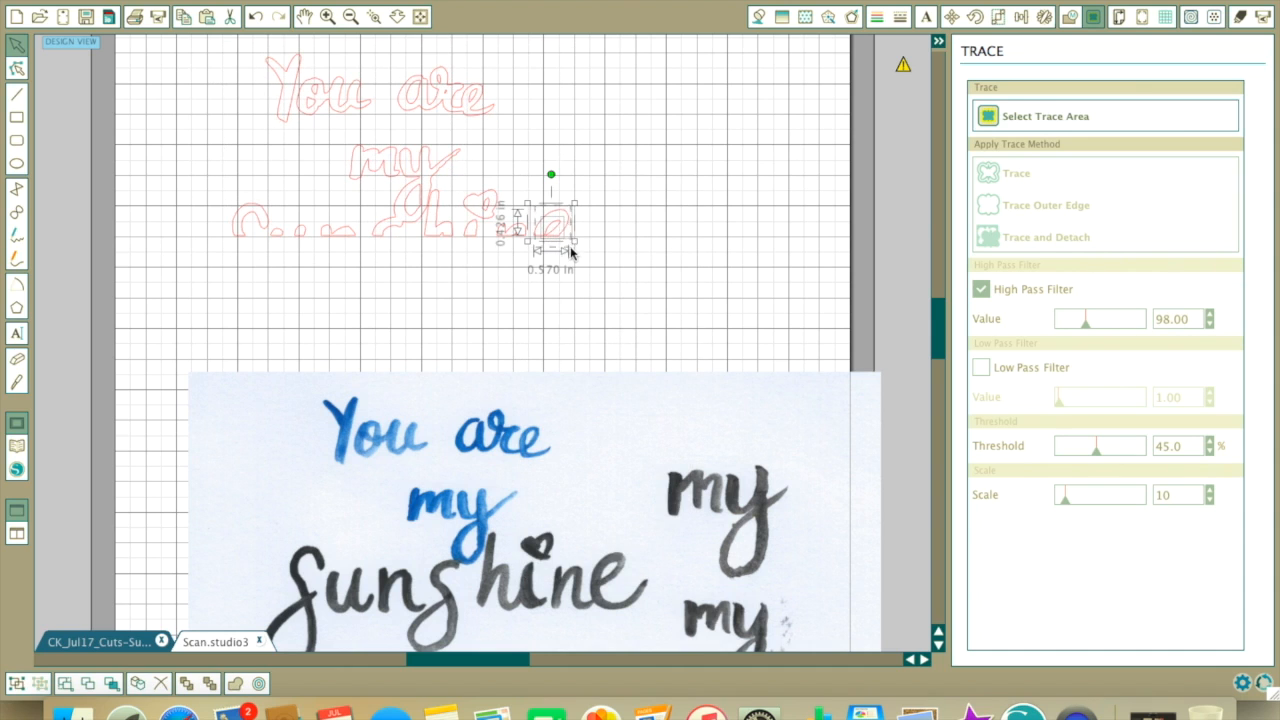
right_click(551, 212)
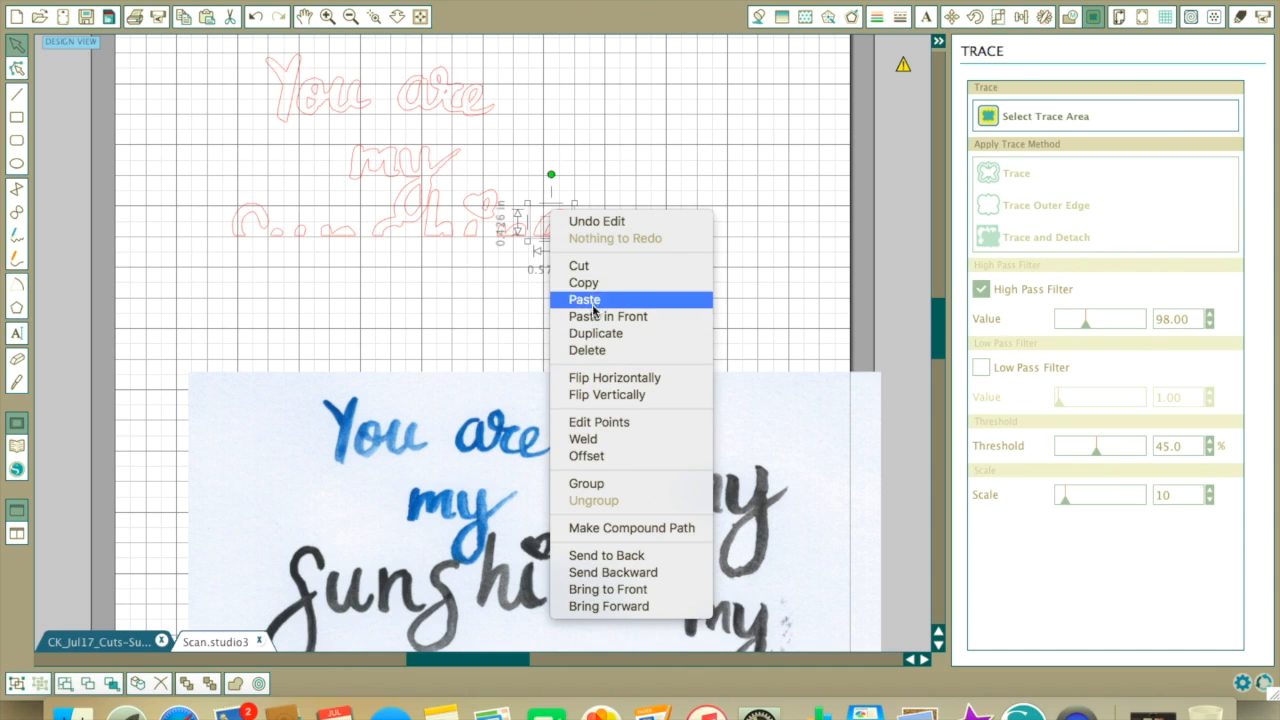
left_click(602, 351)
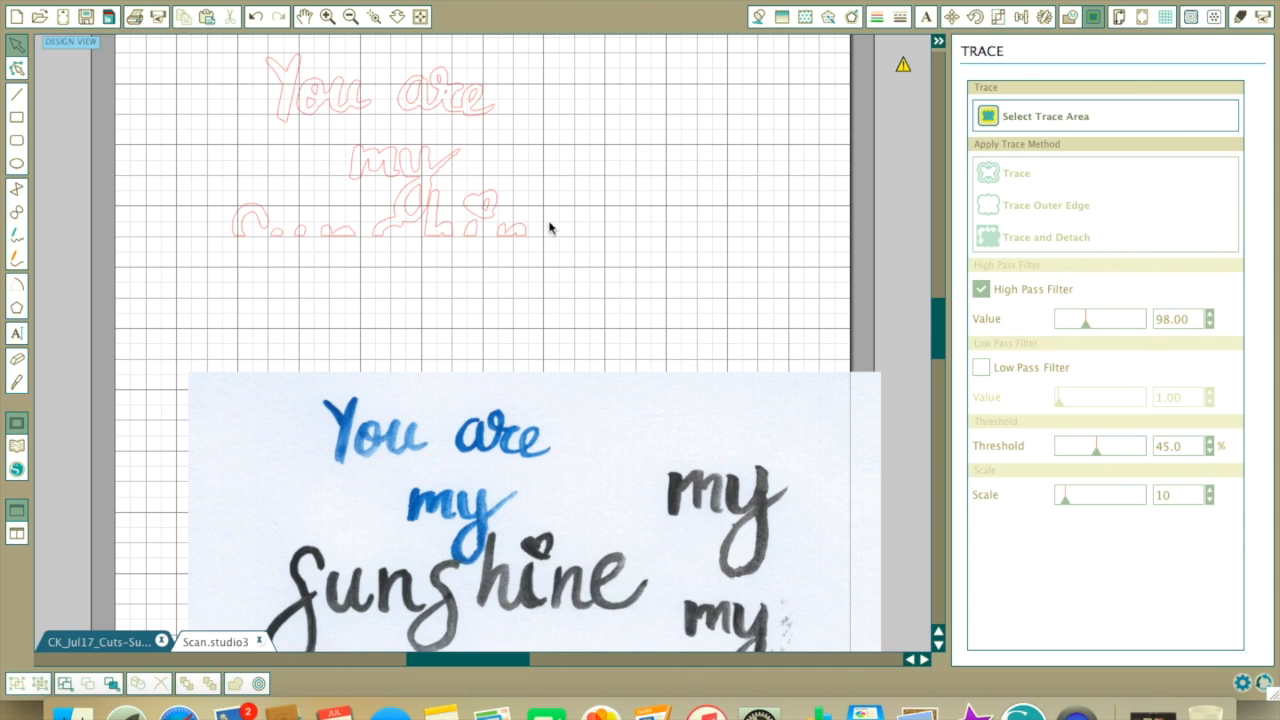
left_click(463, 199)
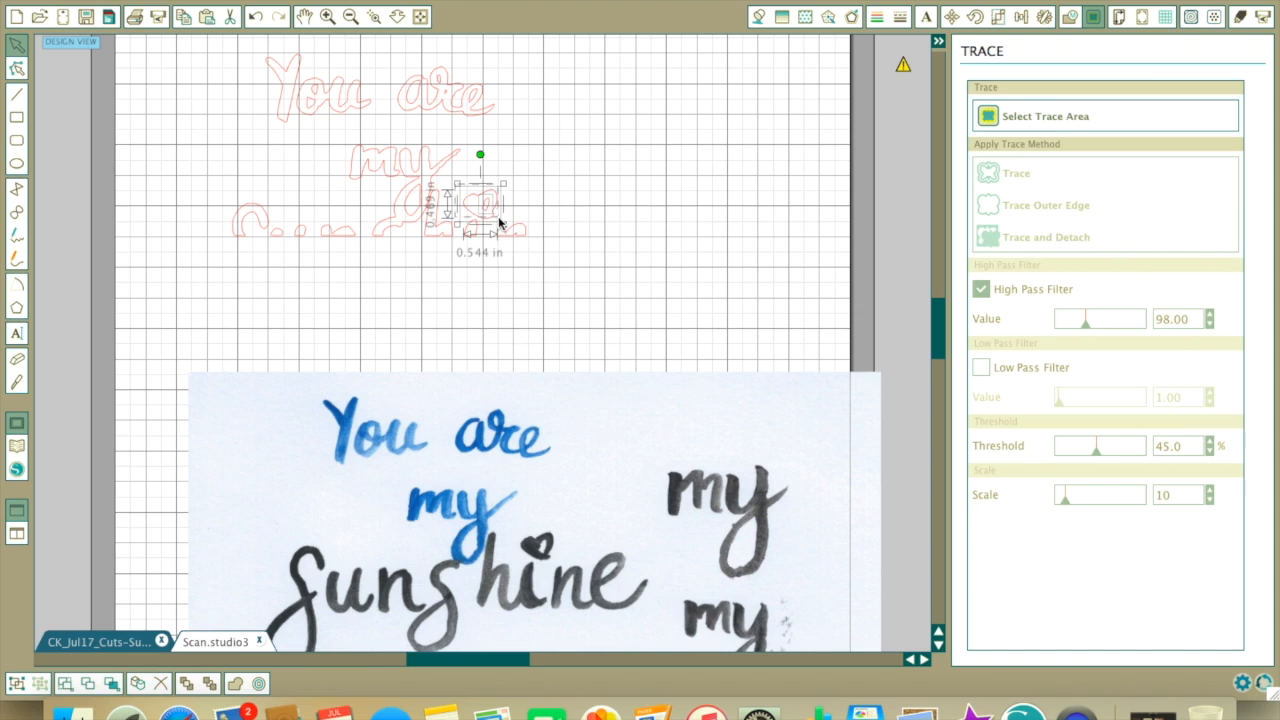
right_click(490, 205)
left_click(541, 345)
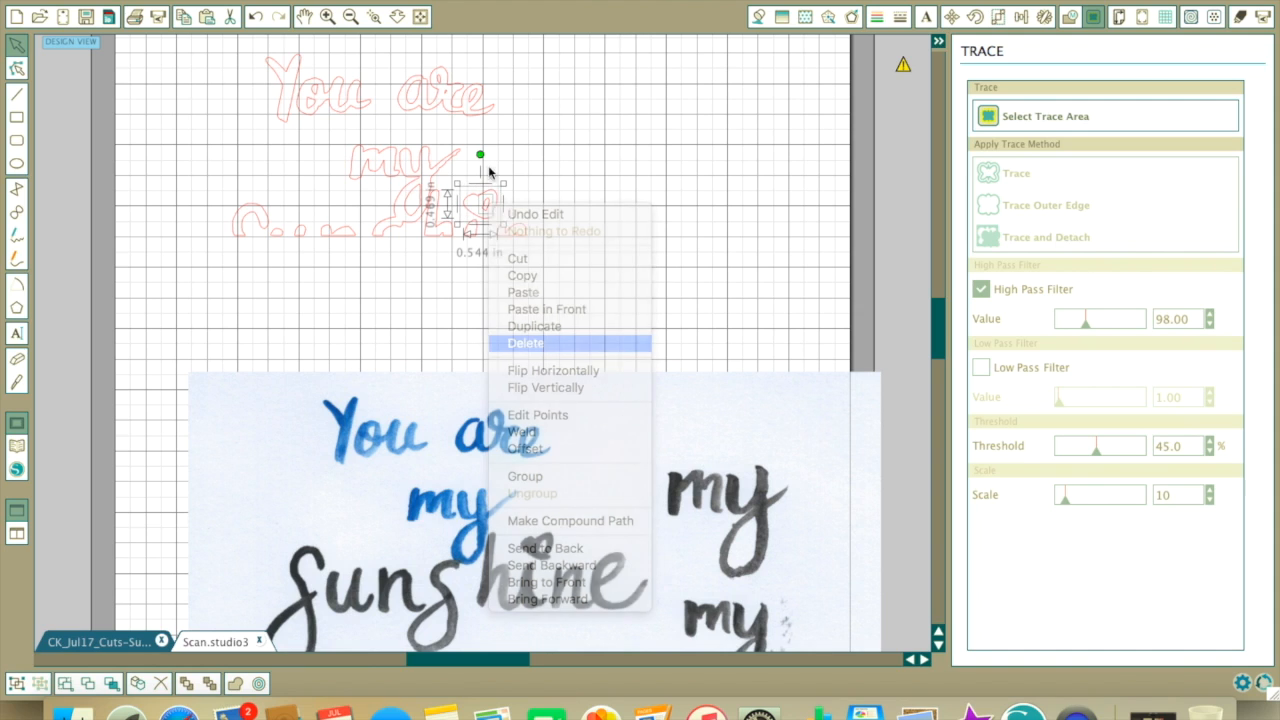
Step: Delete the traced fragments of the last "n", the "i" and the "h" of "sunshine"
left_click(516, 236)
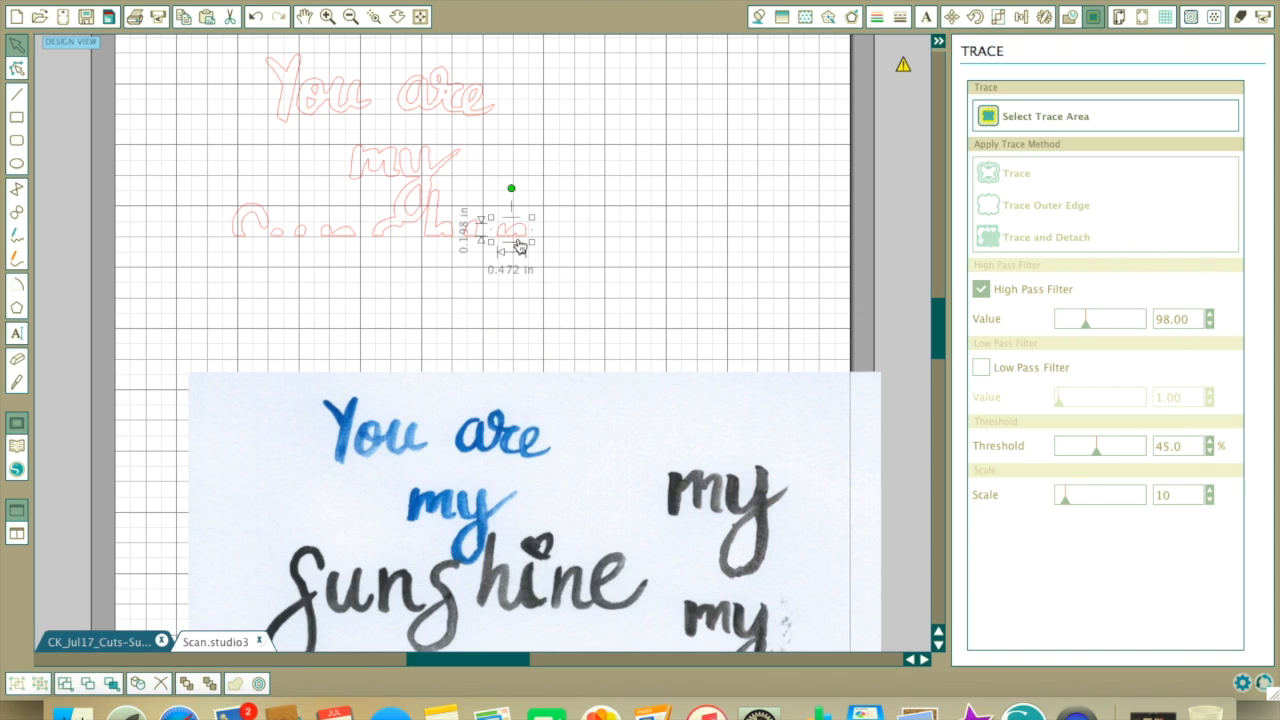
right_click(513, 232)
left_click(560, 368)
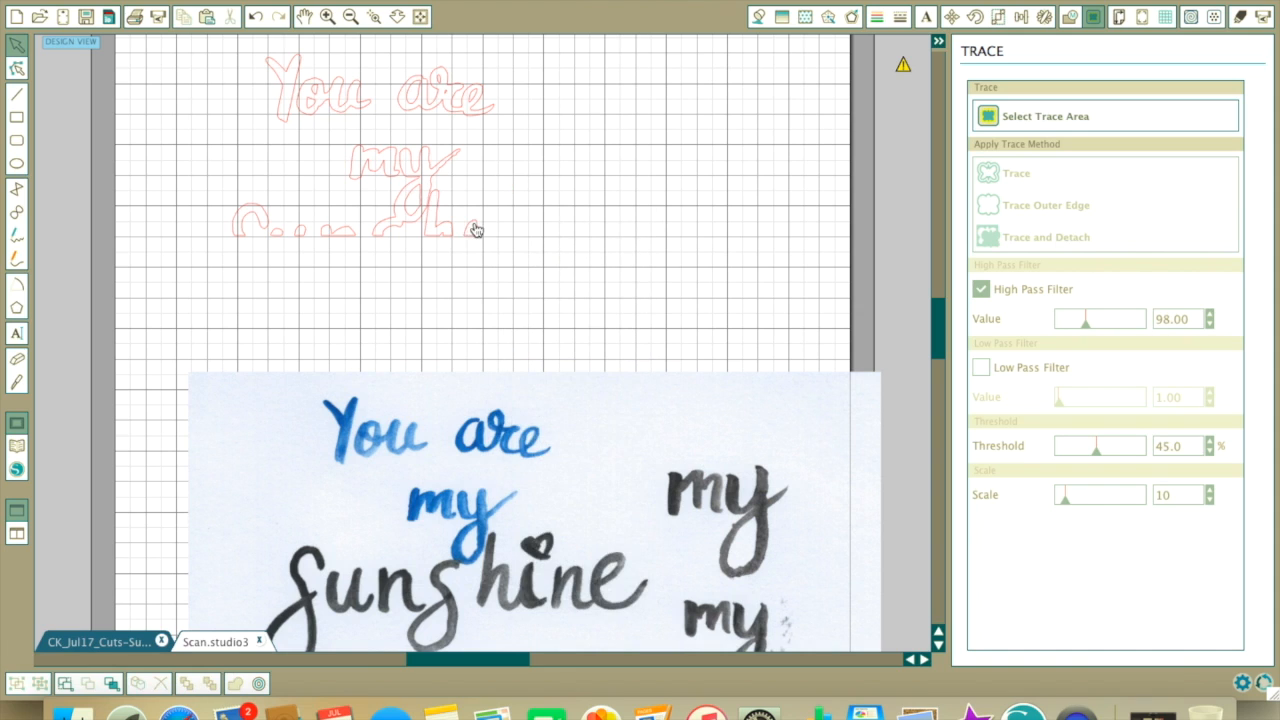
left_click(466, 214)
right_click(476, 234)
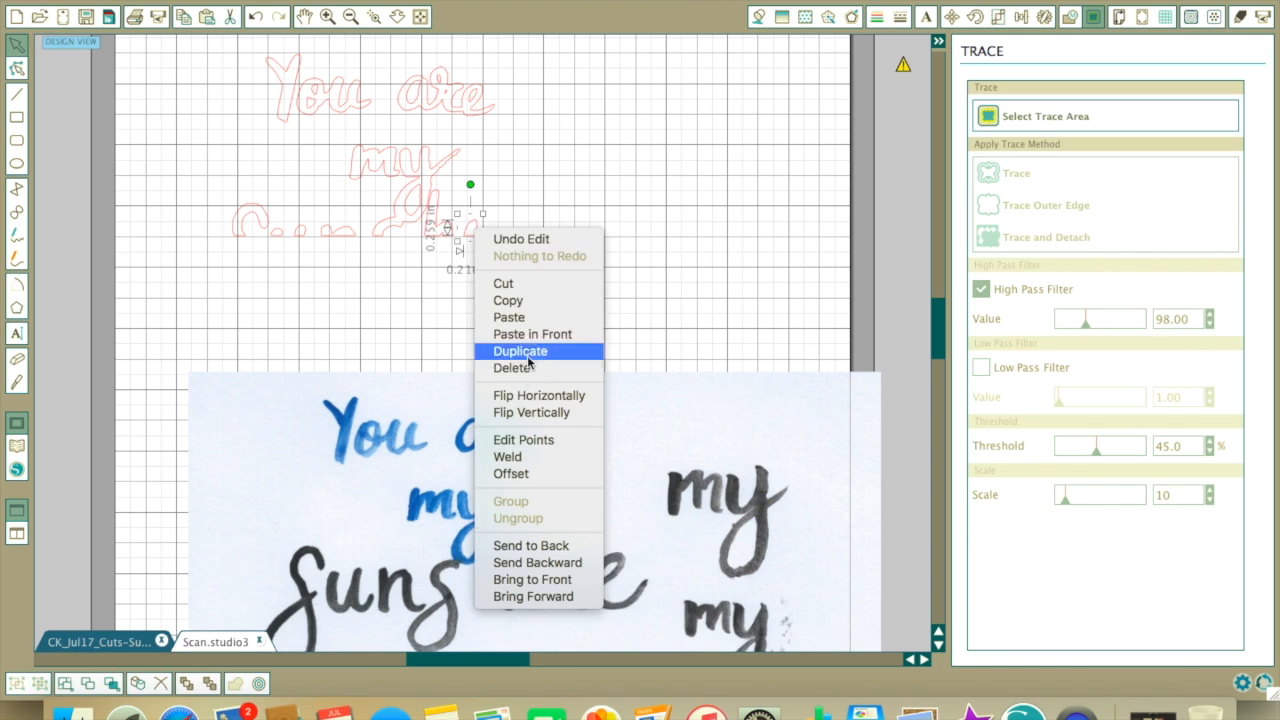
left_click(527, 366)
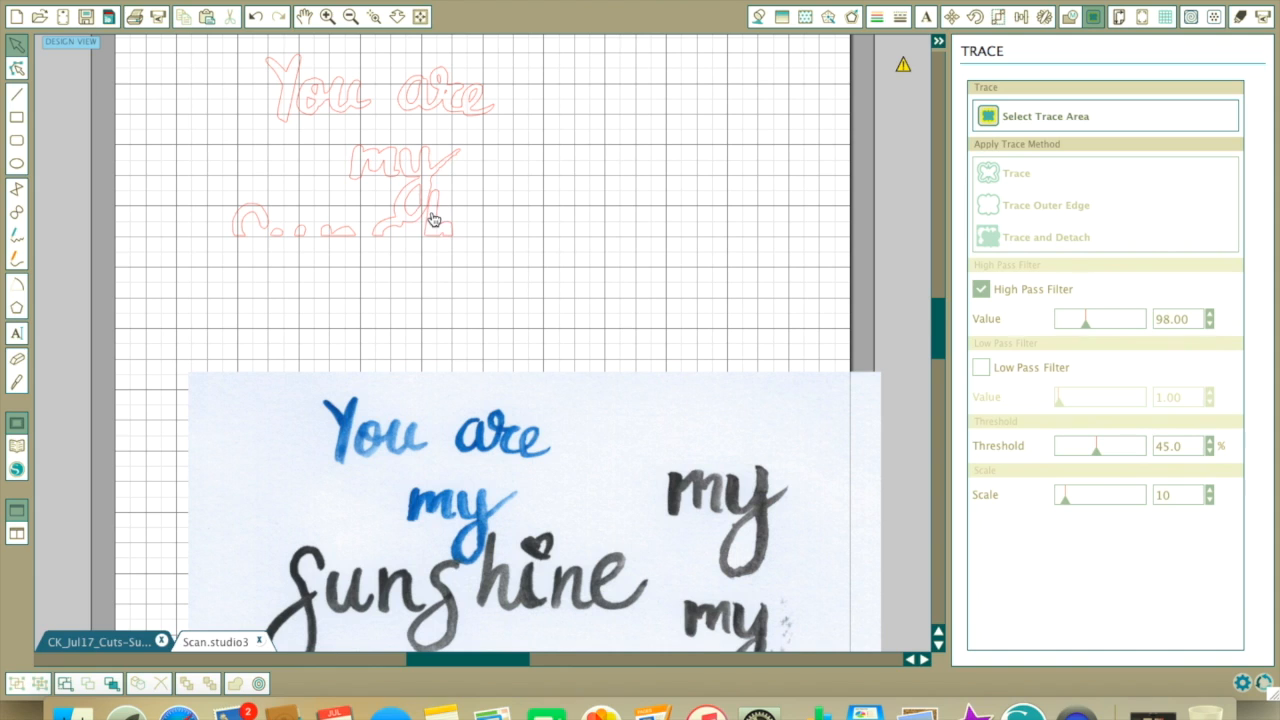
left_click(440, 222)
left_click_drag(449, 231, 468, 230)
right_click(462, 216)
Step: Delete the traced fragments of the first "n", the "u" and the first "s" of "sunshine"
left_click(332, 236)
right_click(331, 230)
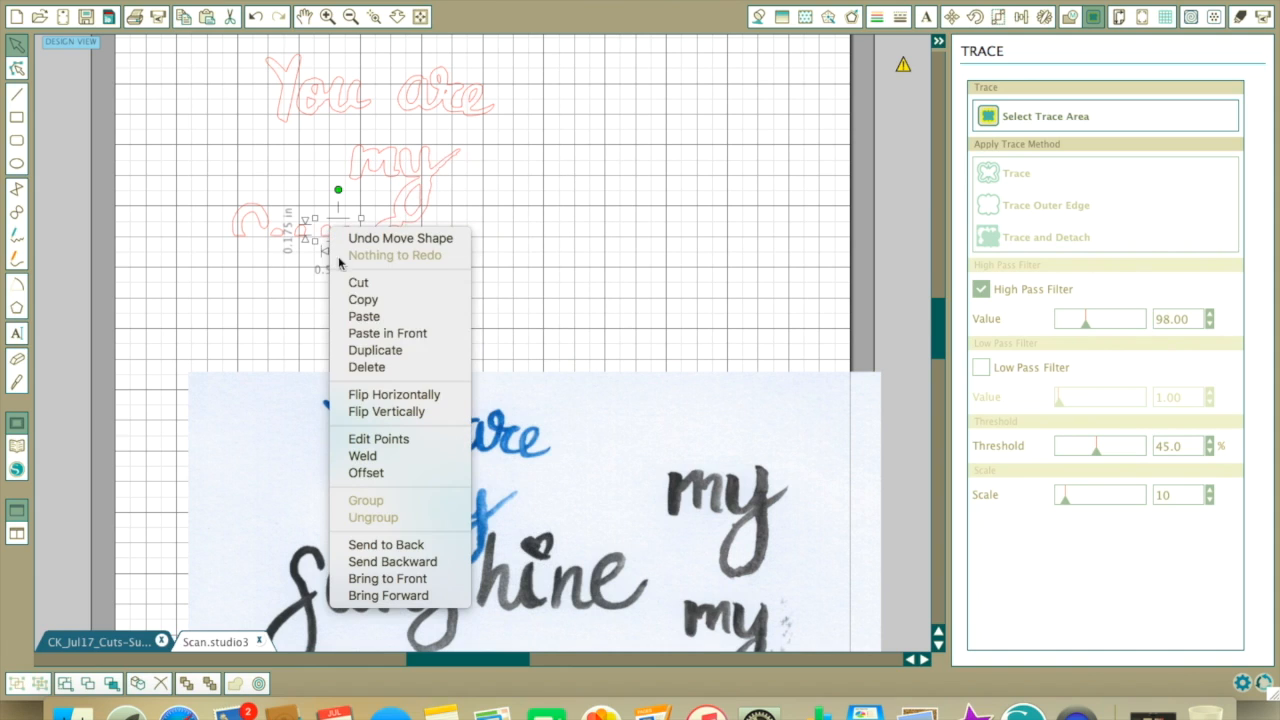
left_click(362, 372)
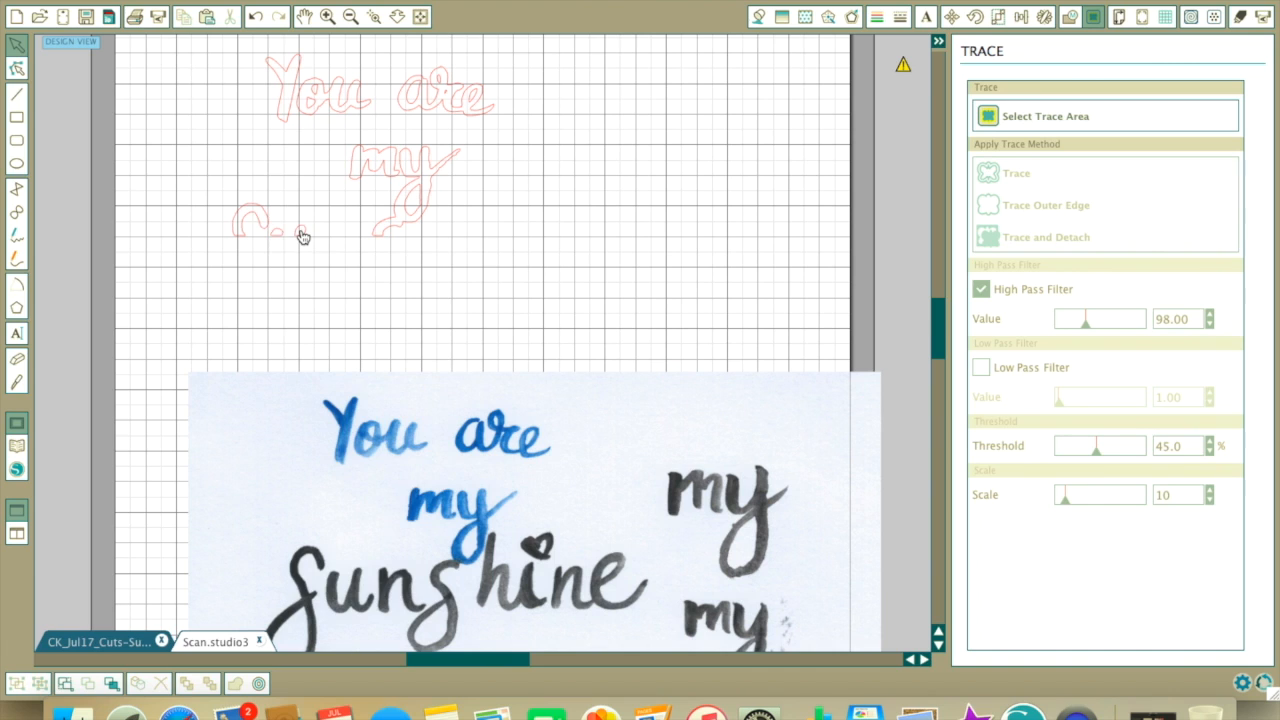
left_click(303, 236)
right_click(304, 230)
left_click(339, 367)
left_click(249, 220)
right_click(250, 224)
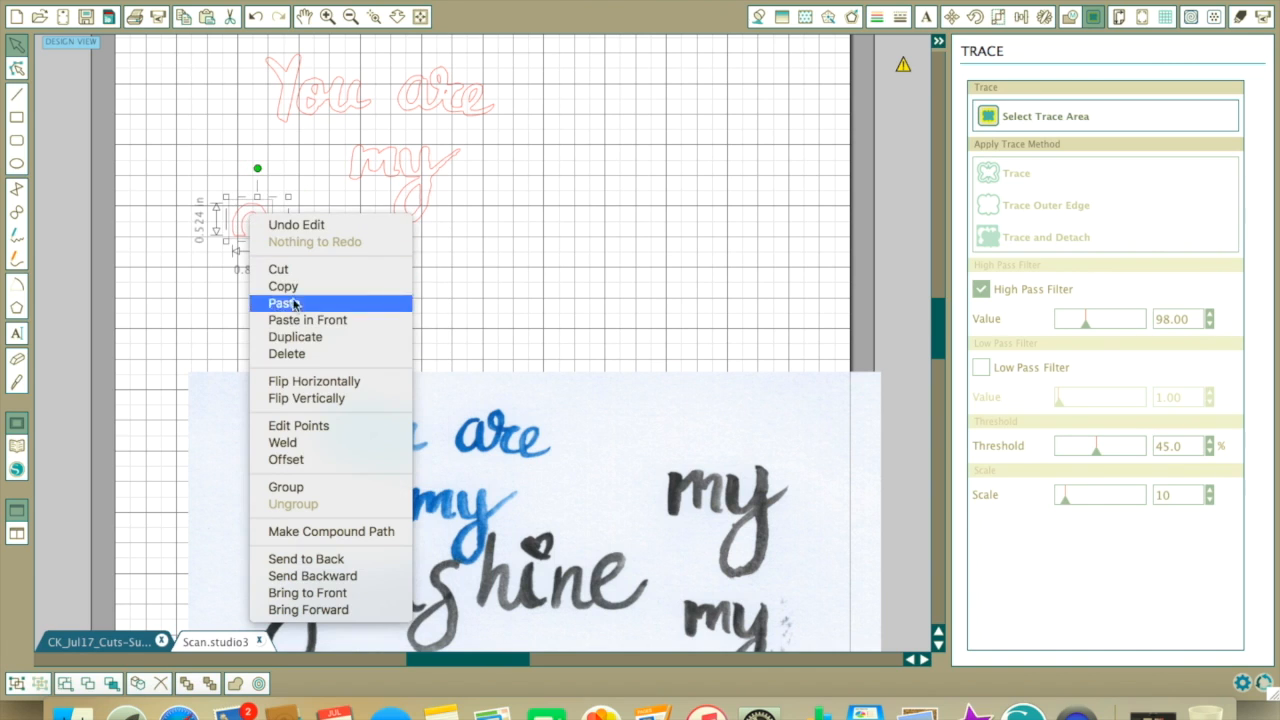
left_click(296, 356)
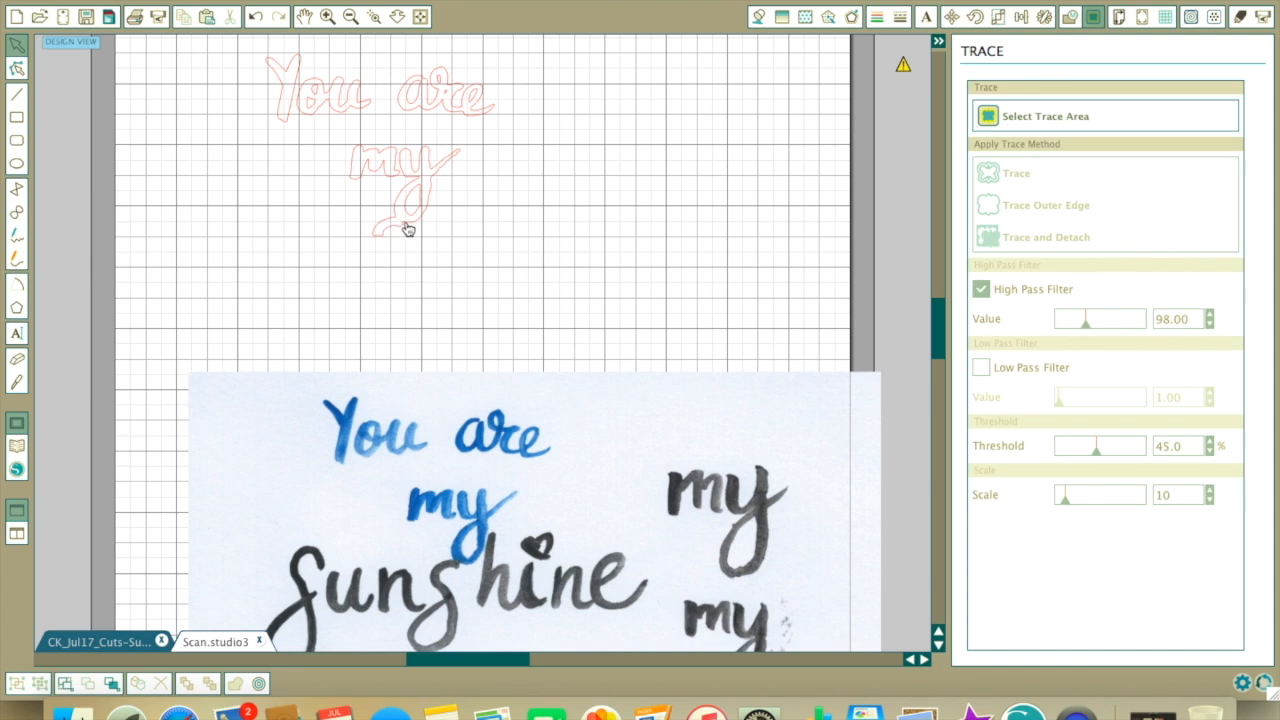
Step: Try to close the bottom loop of the "y" in "my" by drawing a short curve across the gap where the tail joins
left_click(17, 260)
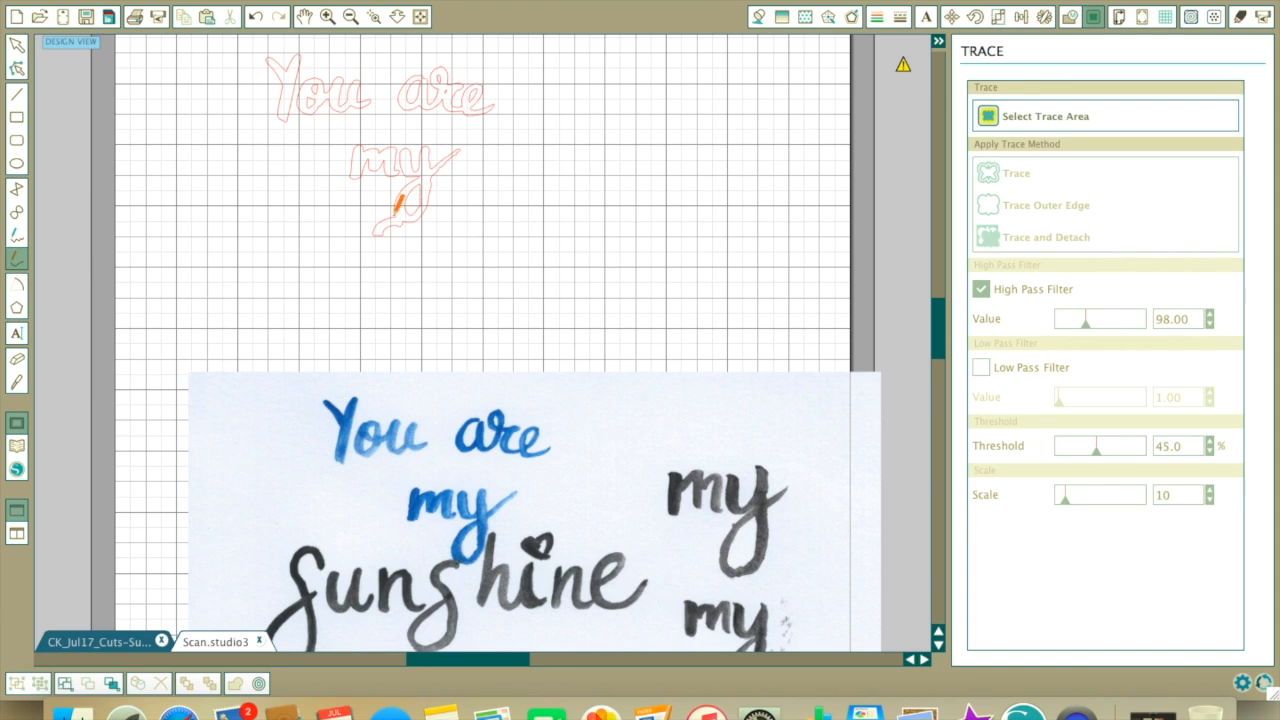
scroll(397, 205, "up", 3)
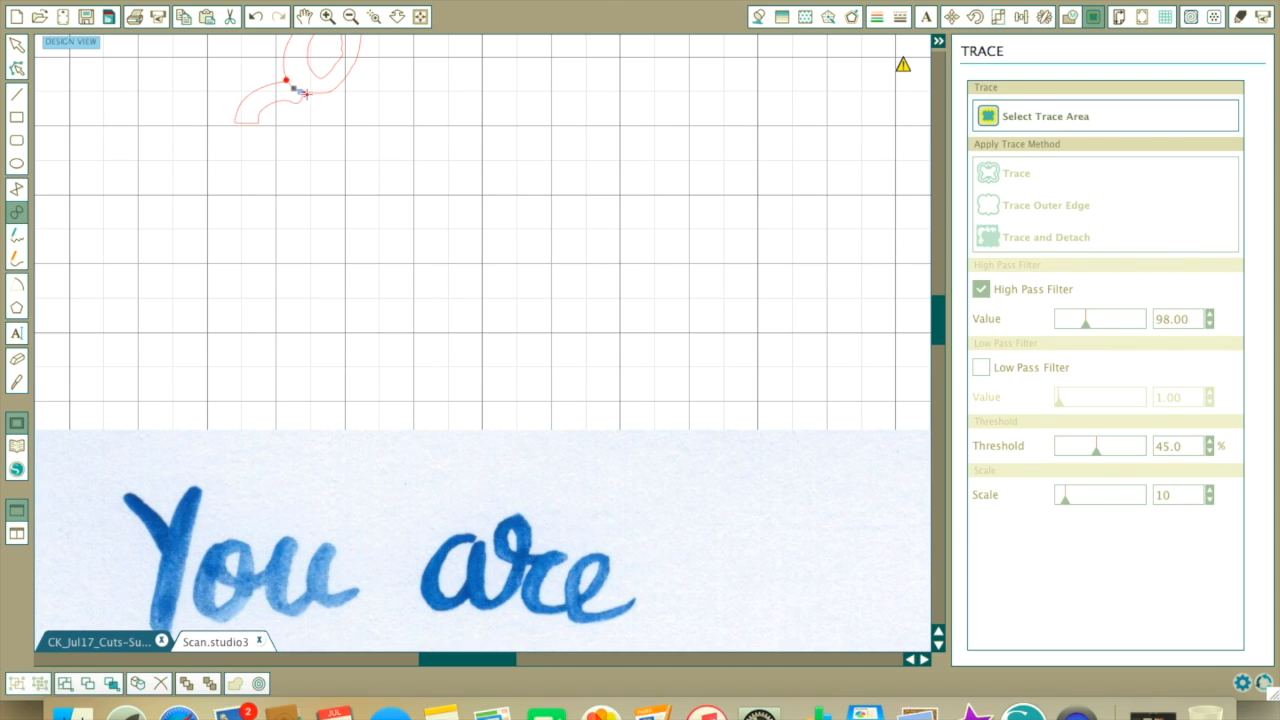
left_click(316, 101)
scroll(460, 171, "up", 4)
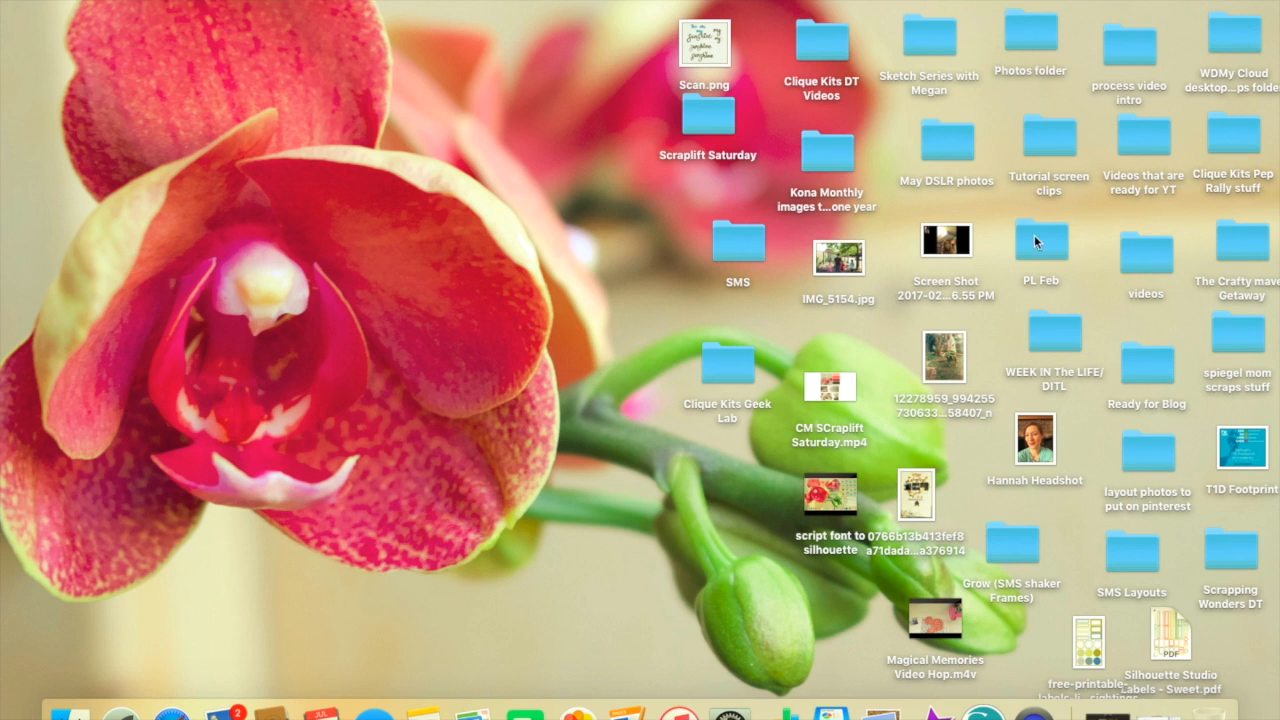
left_click(1170, 710)
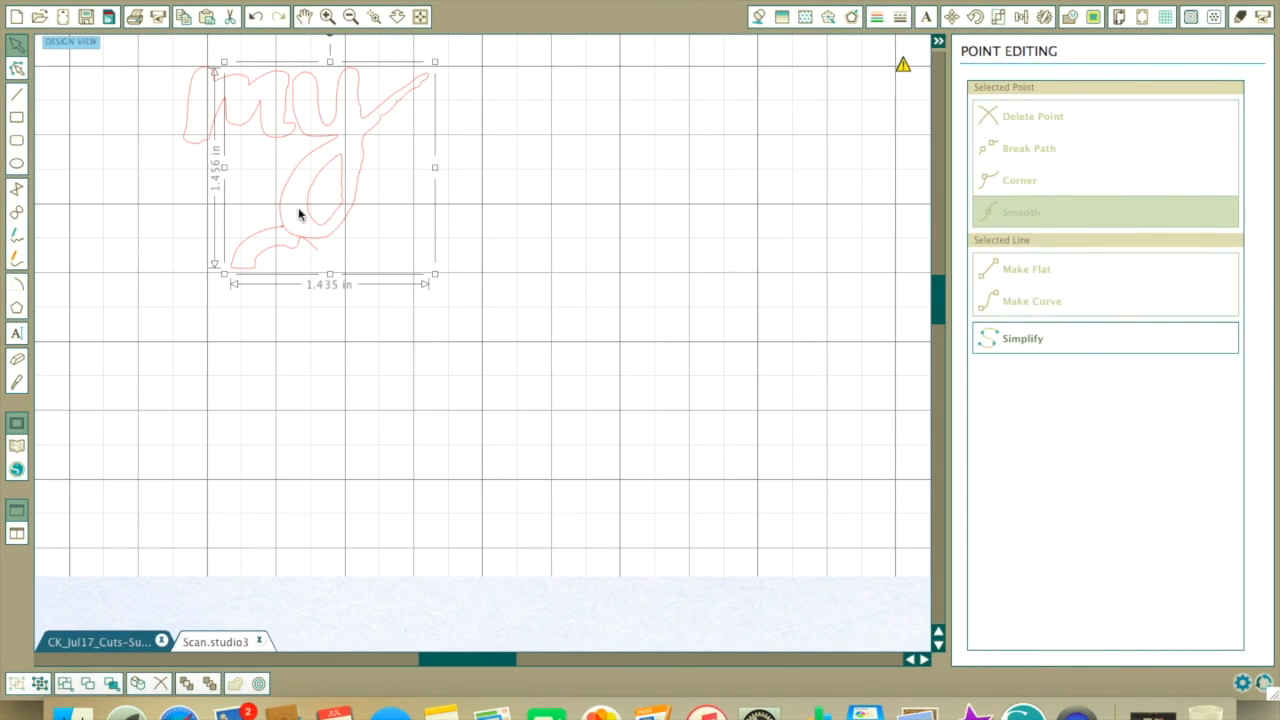
left_click(242, 238)
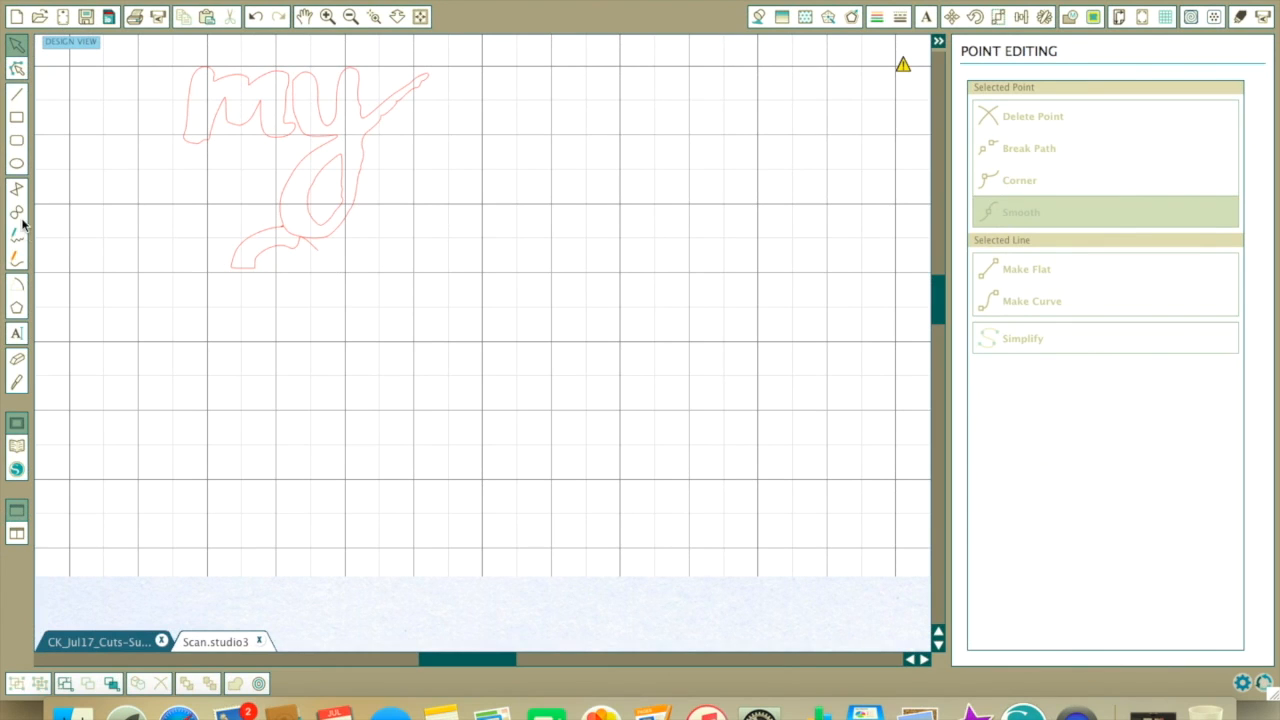
Step: Erase the leftover tail fragment beneath the loop of the "y" in "my" with a small round eraser
left_click(20, 359)
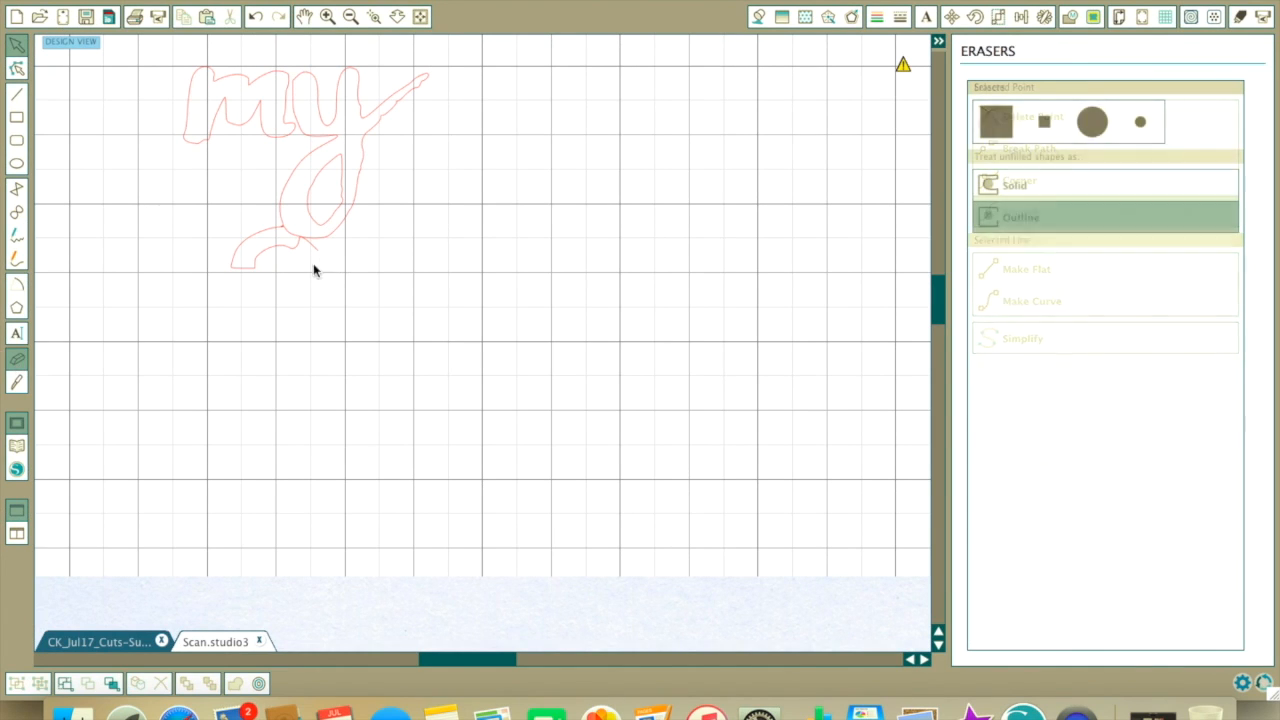
left_click(327, 17)
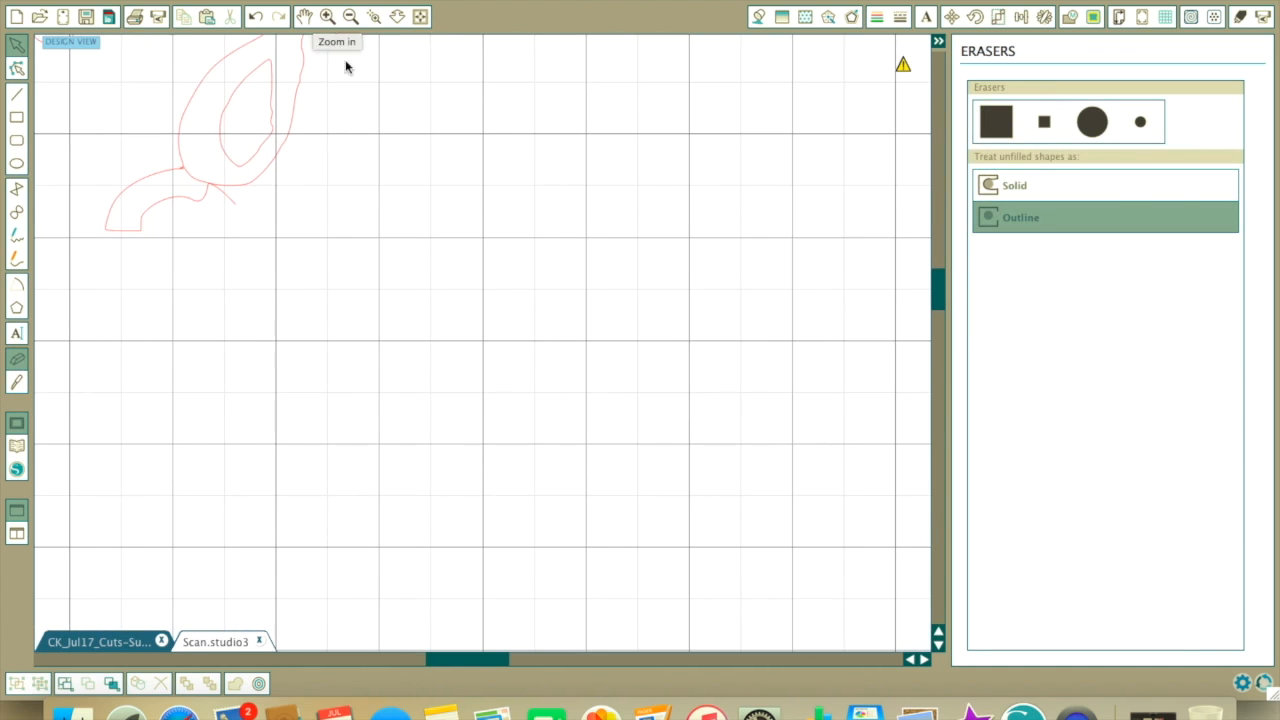
scroll(404, 220, "left", 2)
scroll(404, 220, "left", 3)
scroll(404, 220, "up", 1)
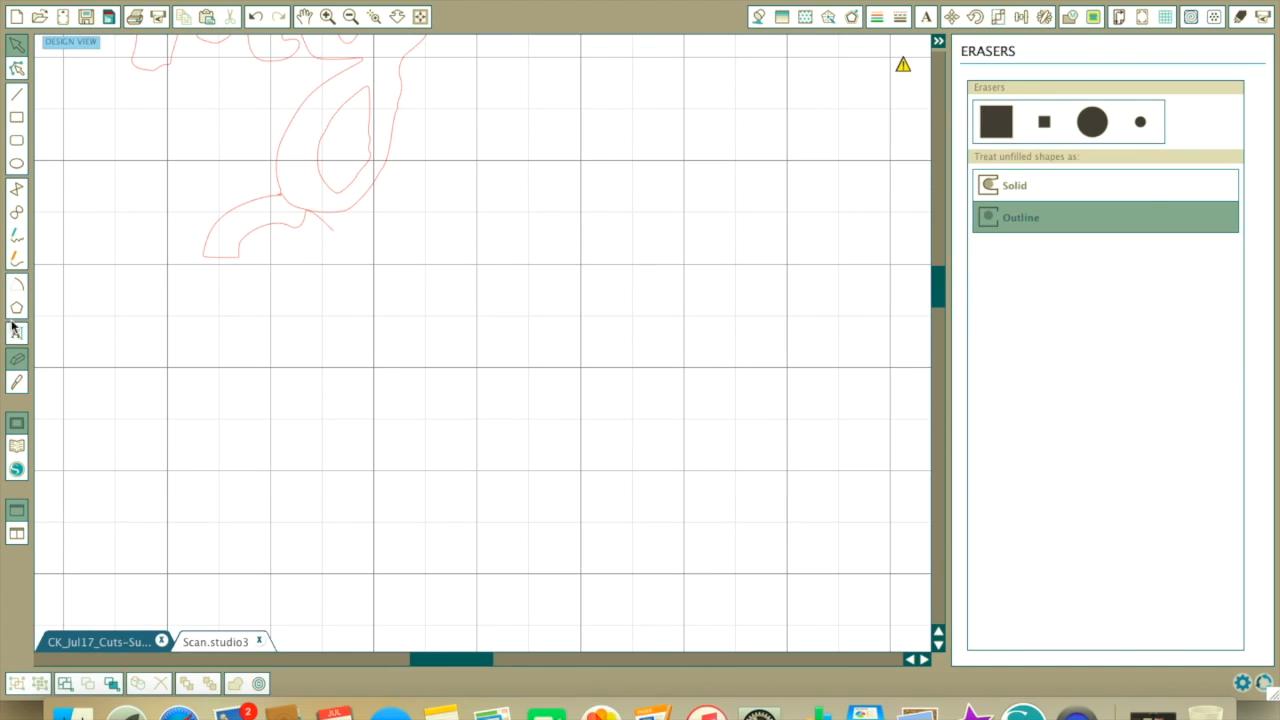
mouse_move(254, 211)
left_mouse_down()
mouse_move(209, 217)
mouse_move(221, 259)
mouse_move(266, 226)
mouse_move(331, 231)
mouse_move(308, 222)
left_mouse_up()
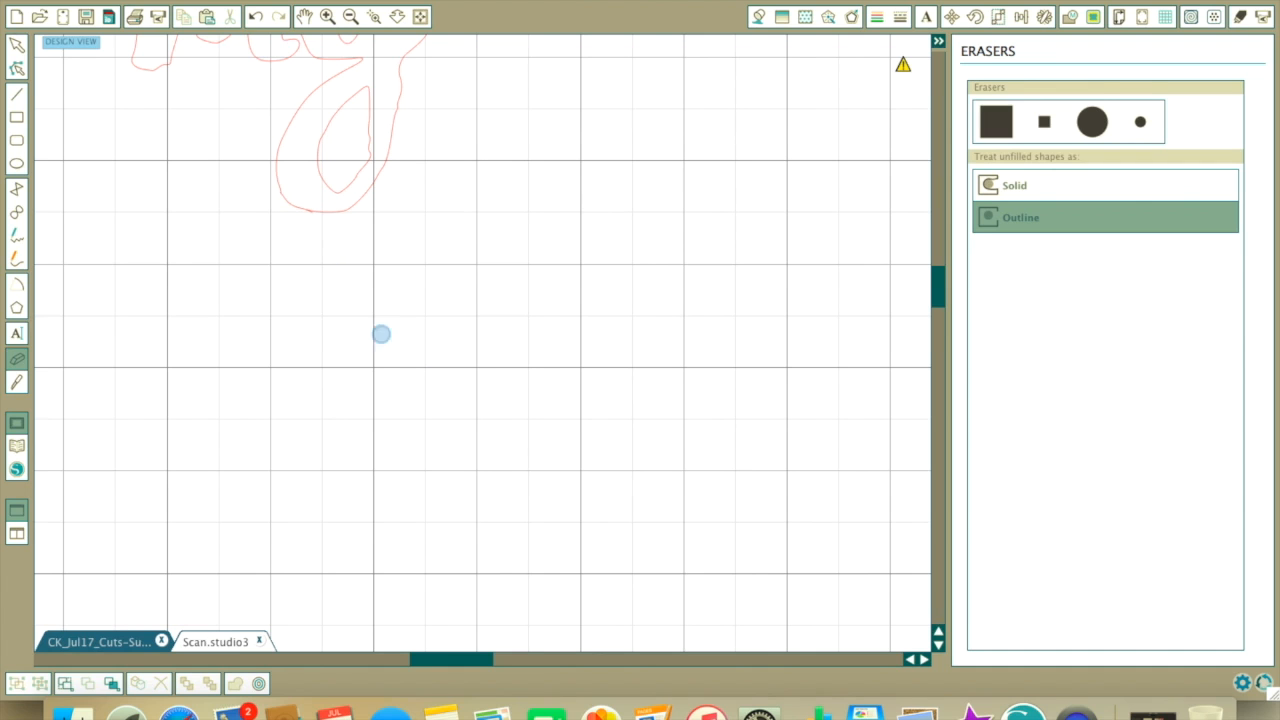
Step: Move the scanned image up so its blue "You are my" lettering lies over the traced outlines
scroll(203, 216, "up", 2)
scroll(203, 218, "up", 5)
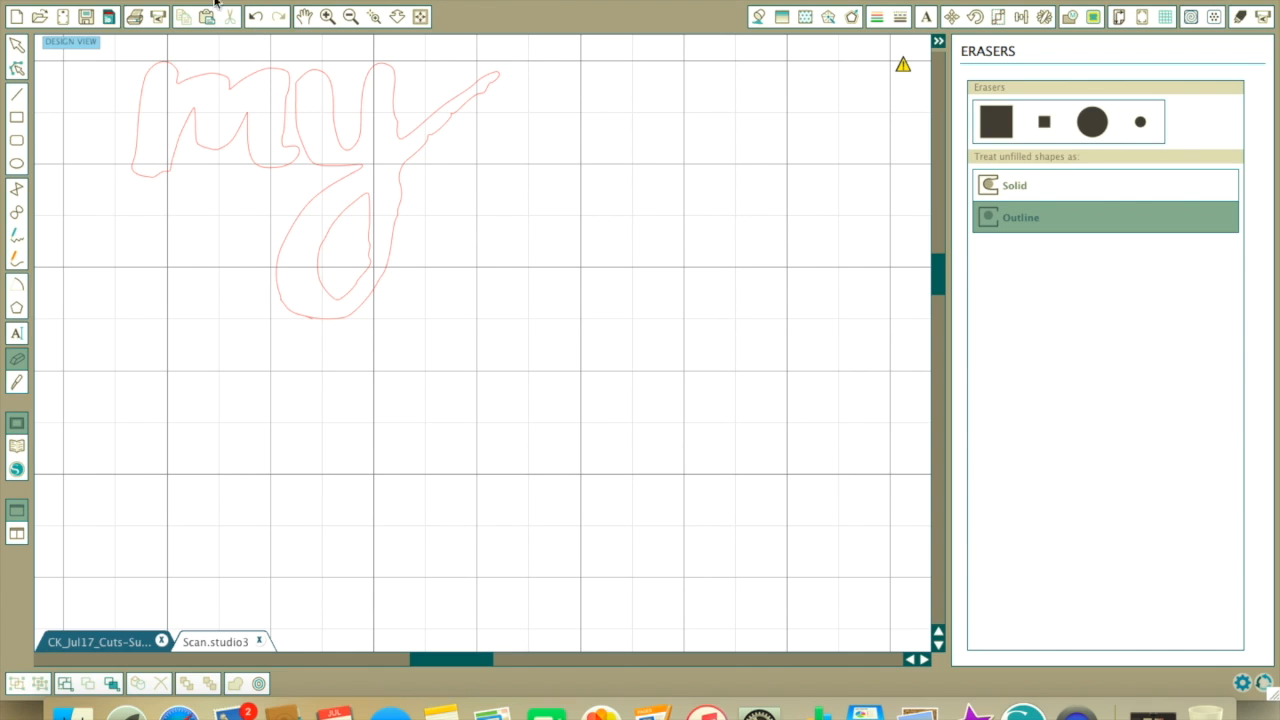
left_click(350, 16)
left_click(350, 16)
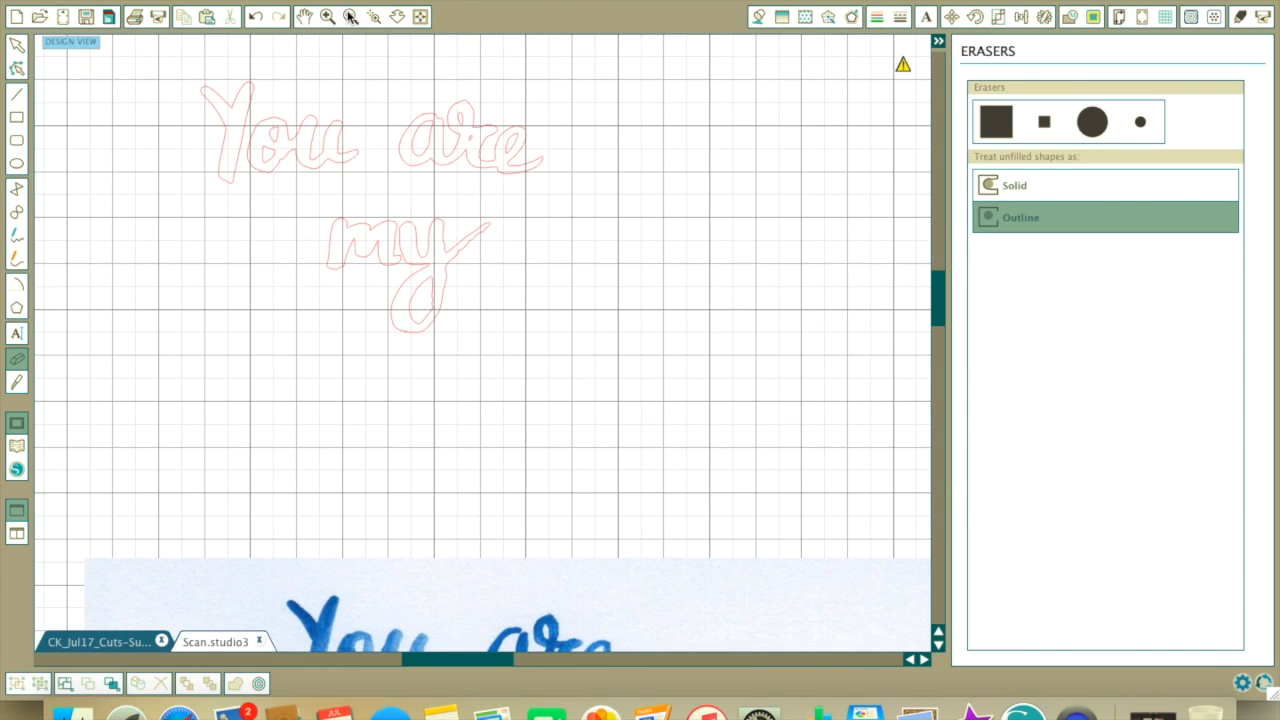
left_click(350, 16)
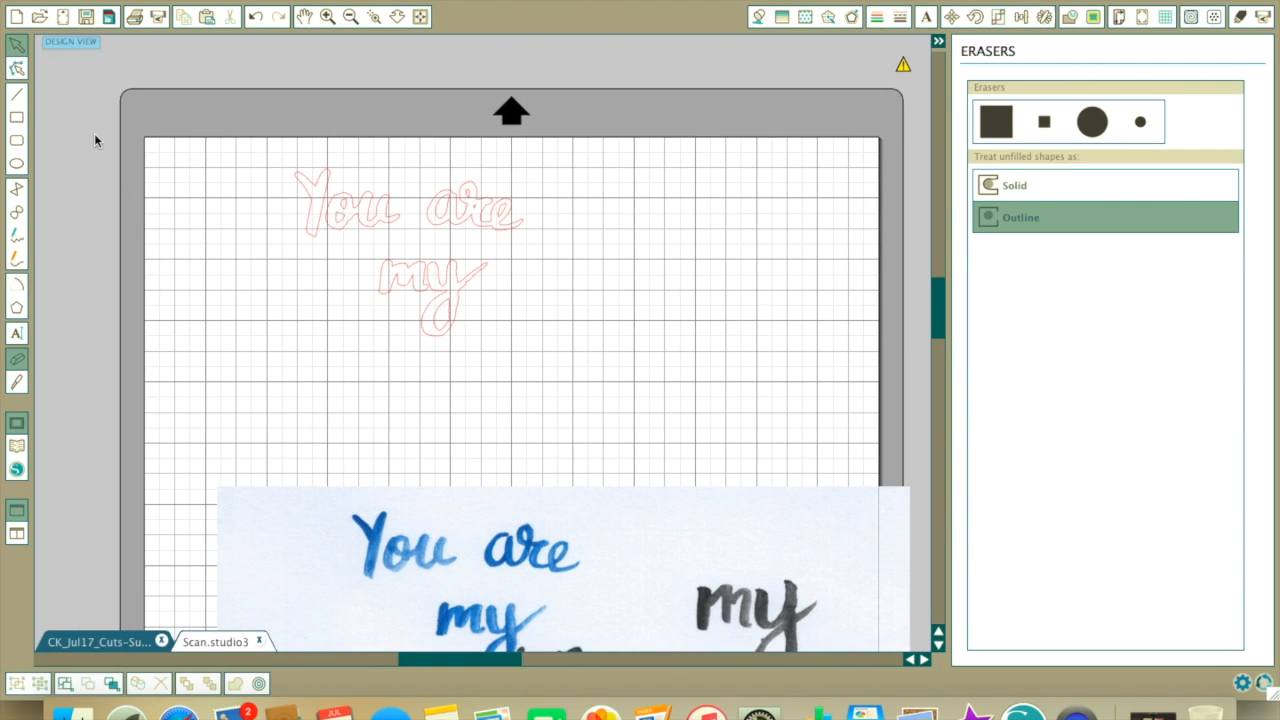
scroll(94, 140, "down", 3)
left_click_drag(652, 450, 596, 108)
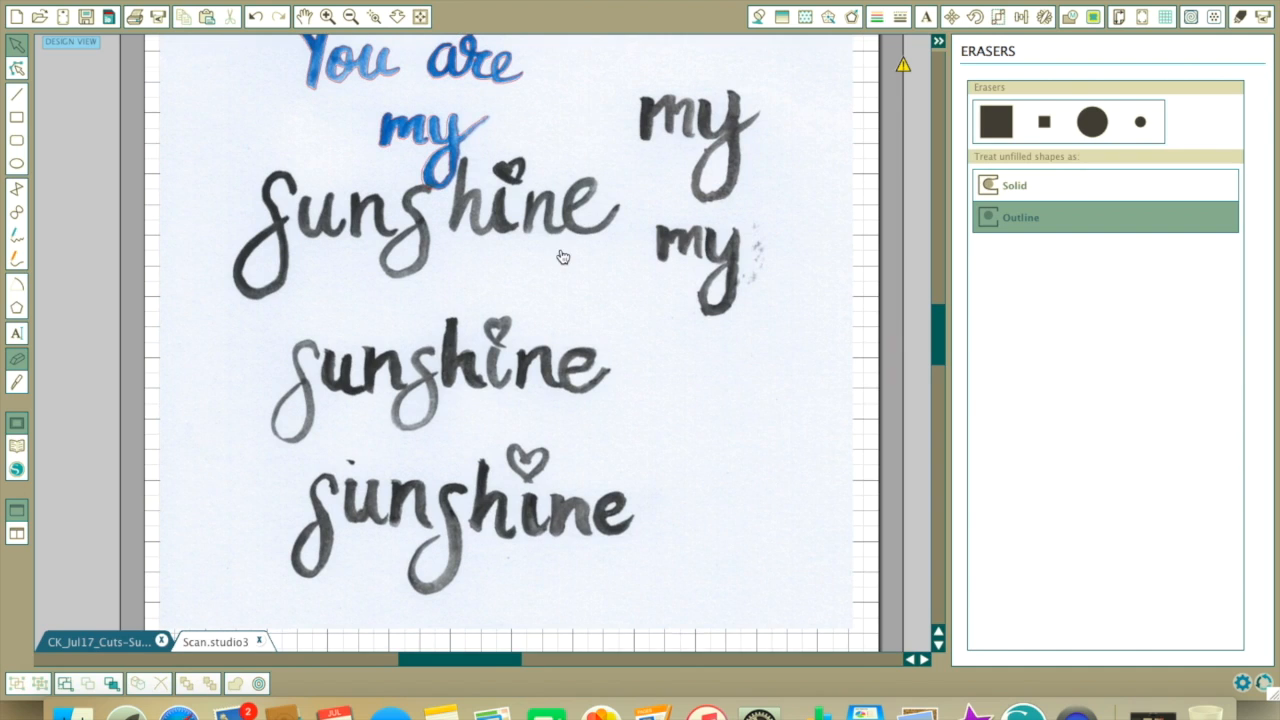
scroll(564, 257, "up", 1)
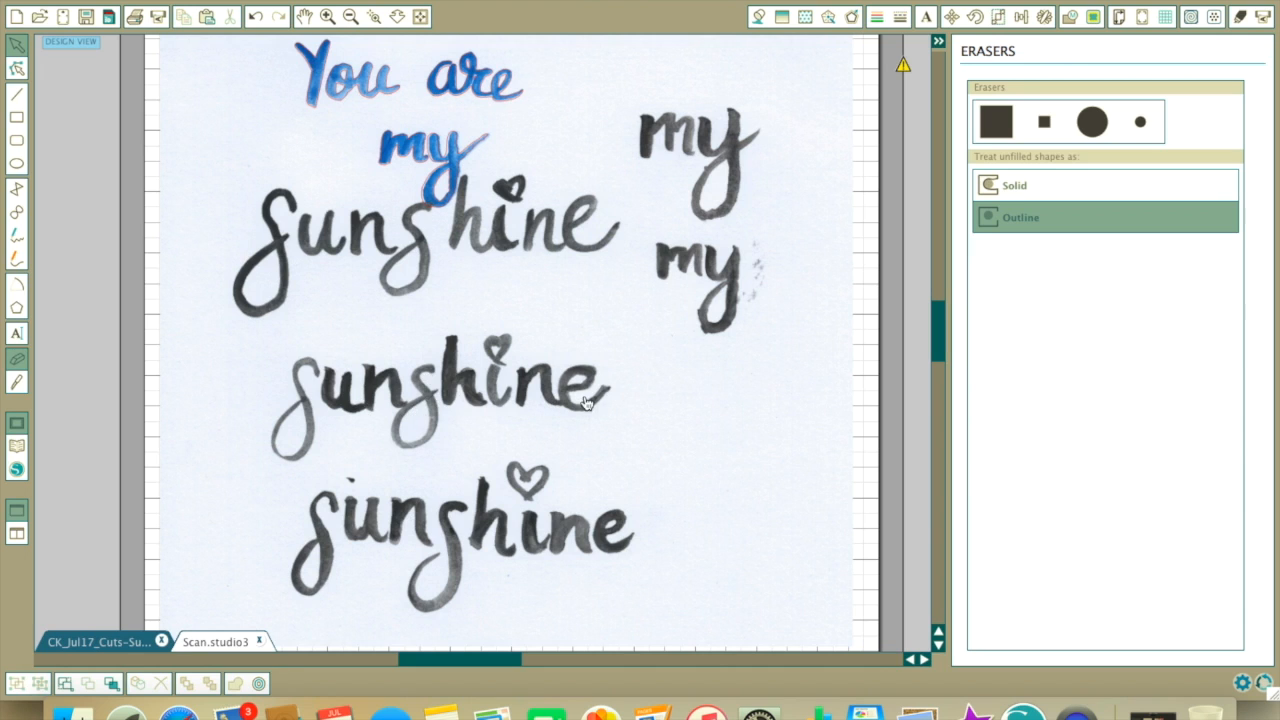
scroll(275, 329, "down", 2)
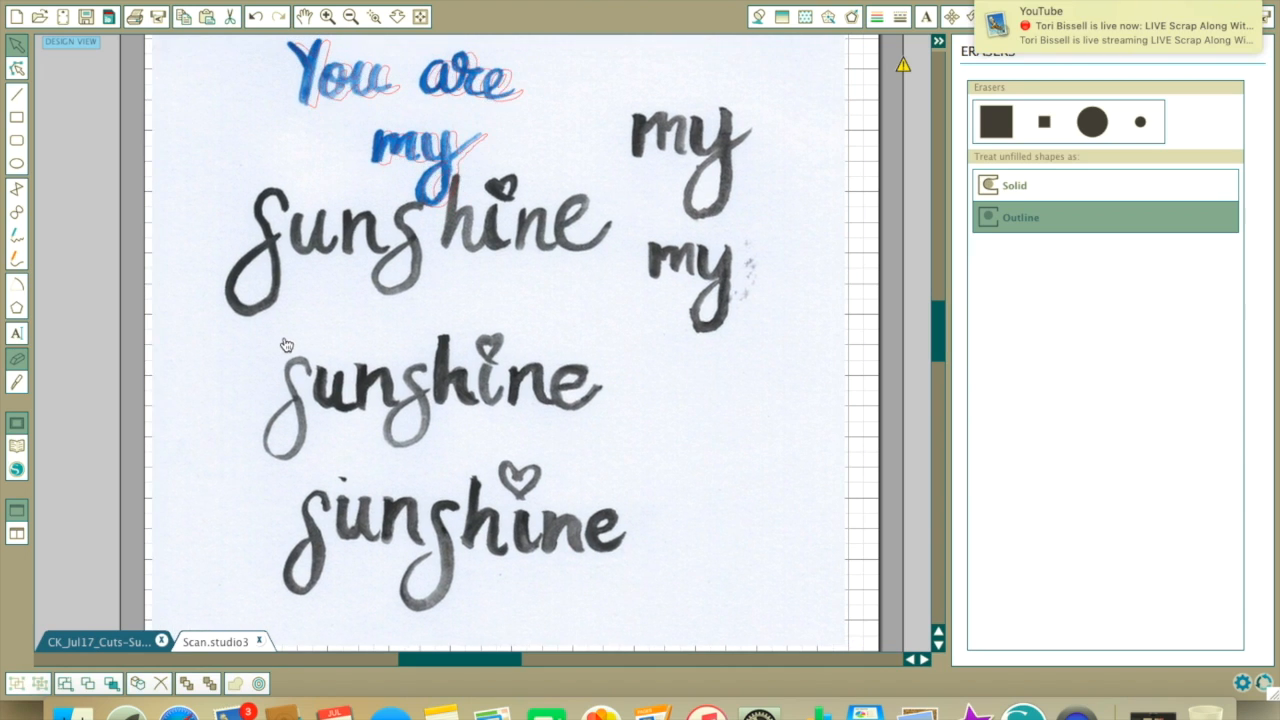
scroll(301, 351, "up", 2)
Step: Define a trace area around the middle "sunshine" of the scan and widen it to enclose the whole first "s"
left_click(301, 351)
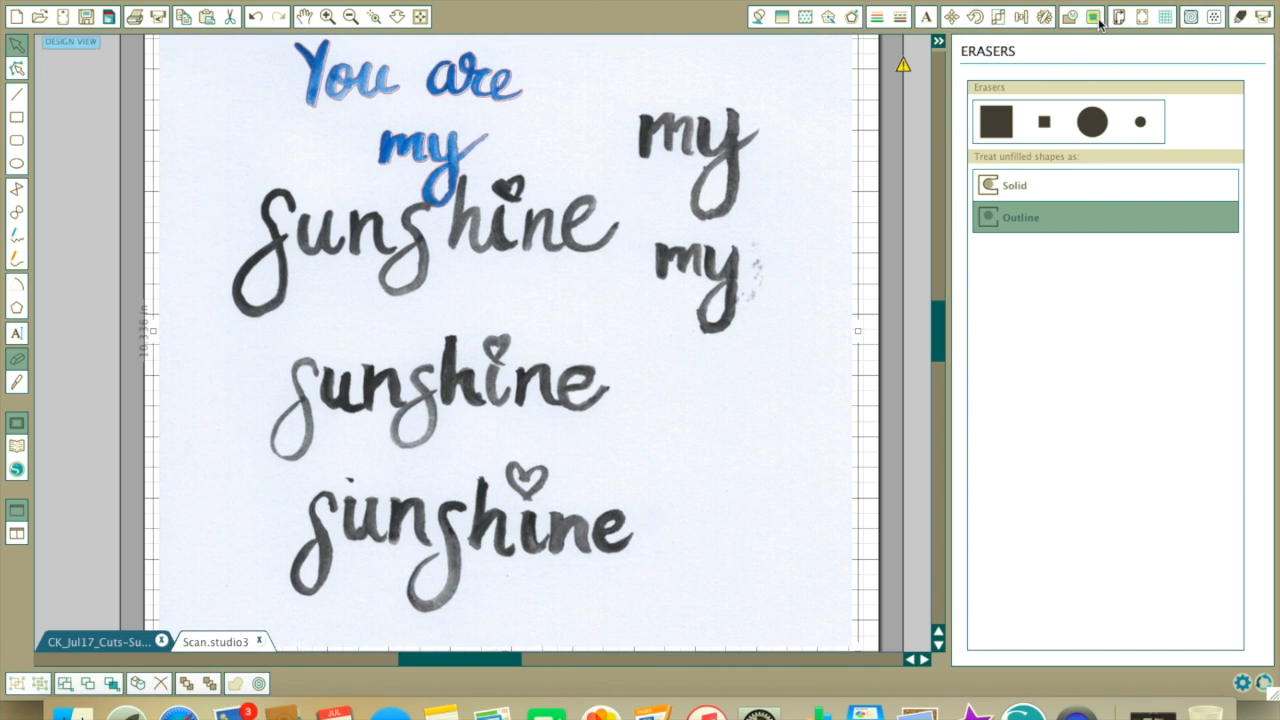
left_click(1095, 19)
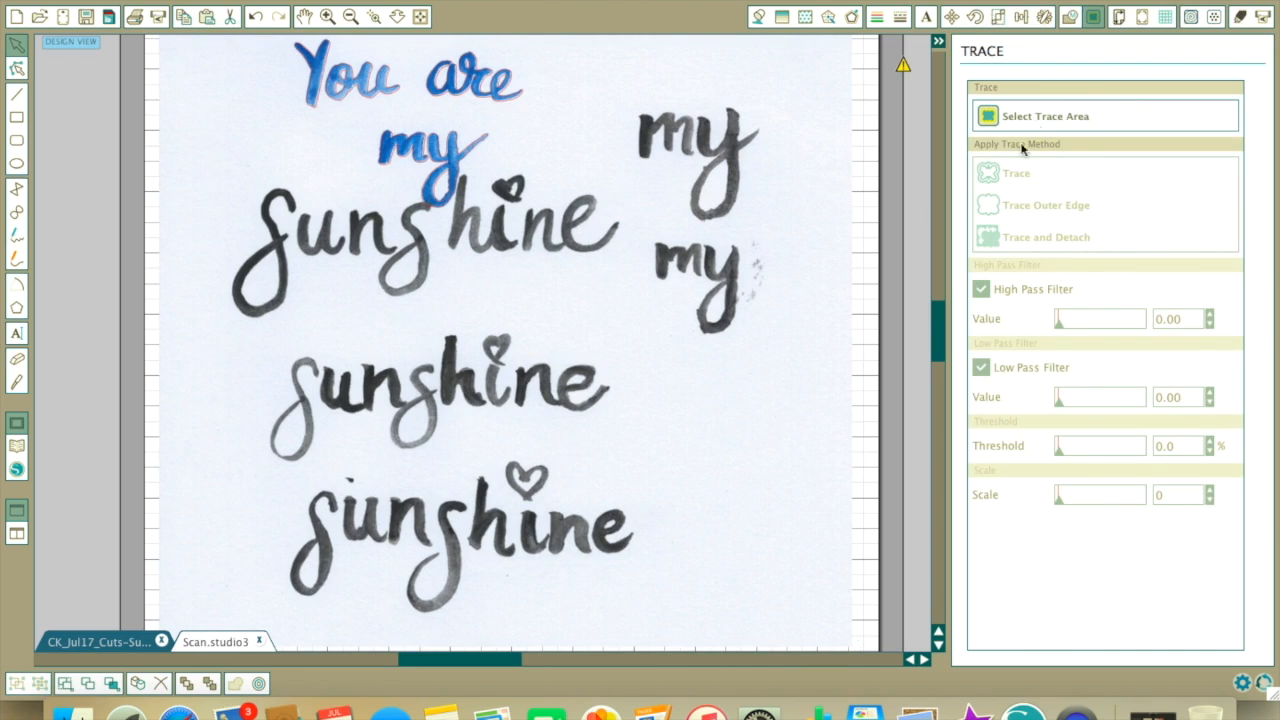
left_click(1036, 126)
mouse_move(284, 344)
left_mouse_down()
mouse_move(330, 370)
mouse_move(388, 372)
left_mouse_up()
left_click(1022, 126)
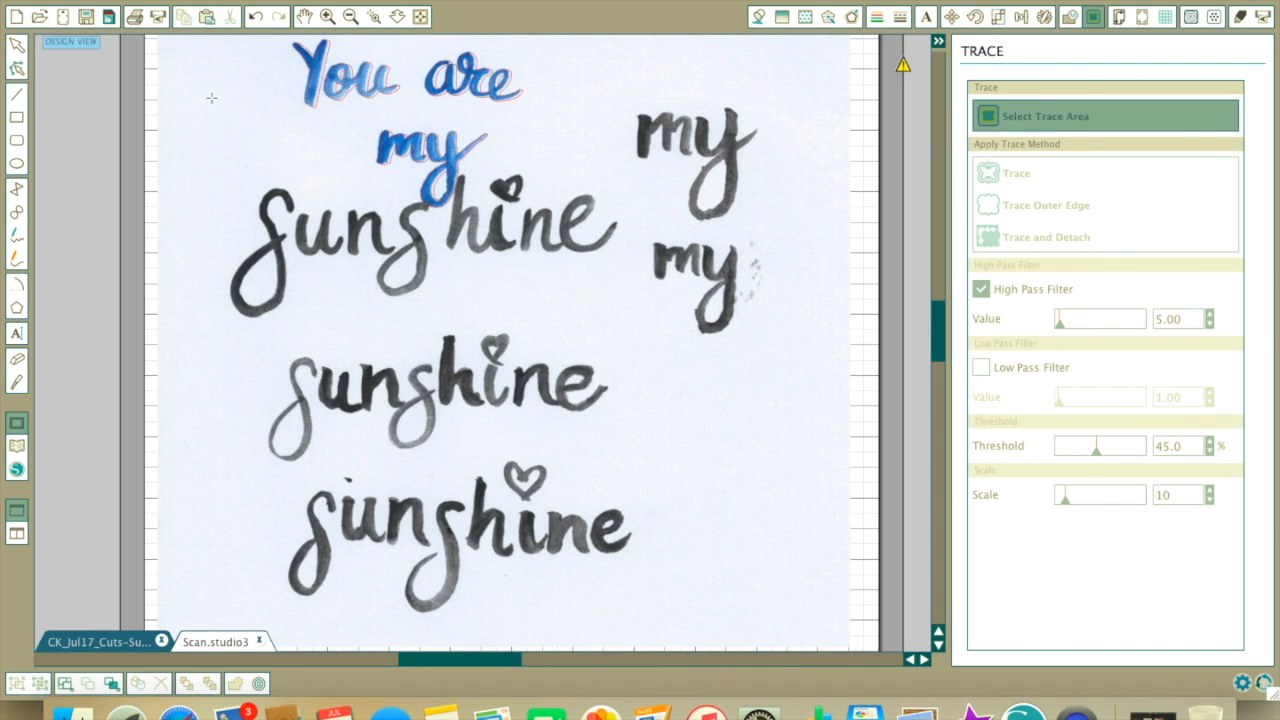
mouse_move(299, 314)
left_mouse_down()
mouse_move(612, 352)
mouse_move(634, 426)
mouse_move(615, 478)
left_mouse_up()
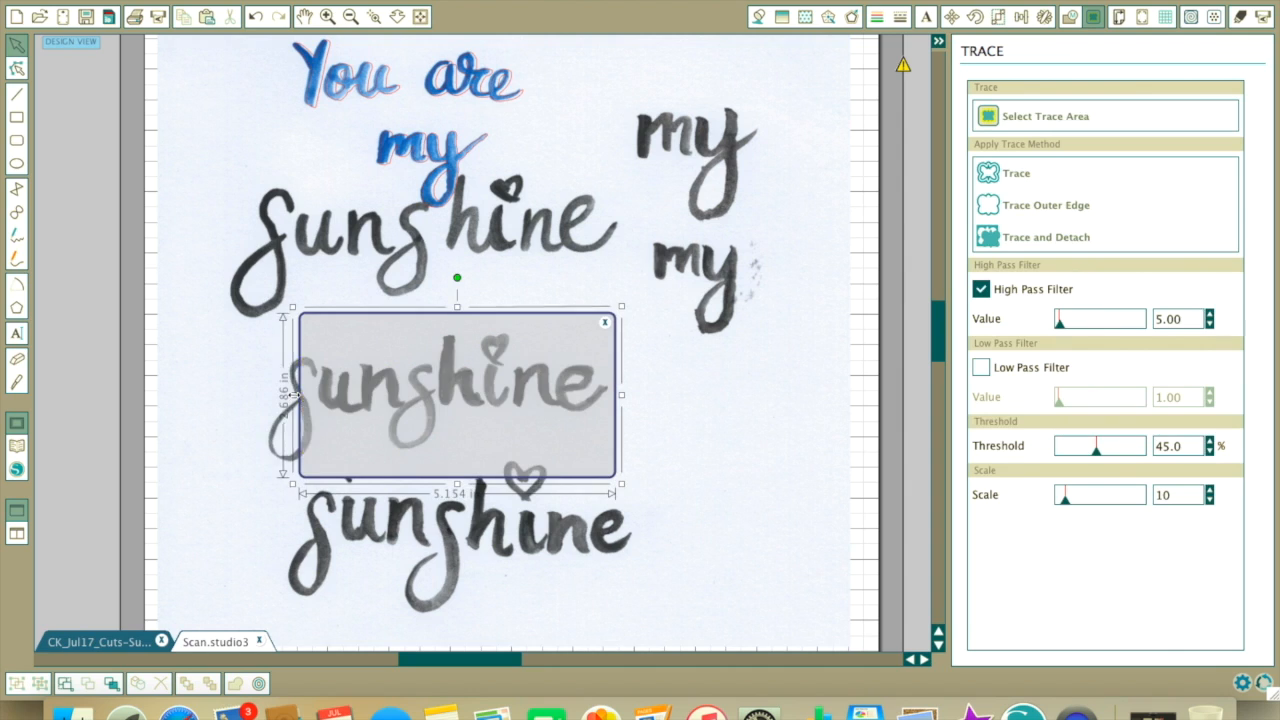
left_click_drag(294, 394, 256, 396)
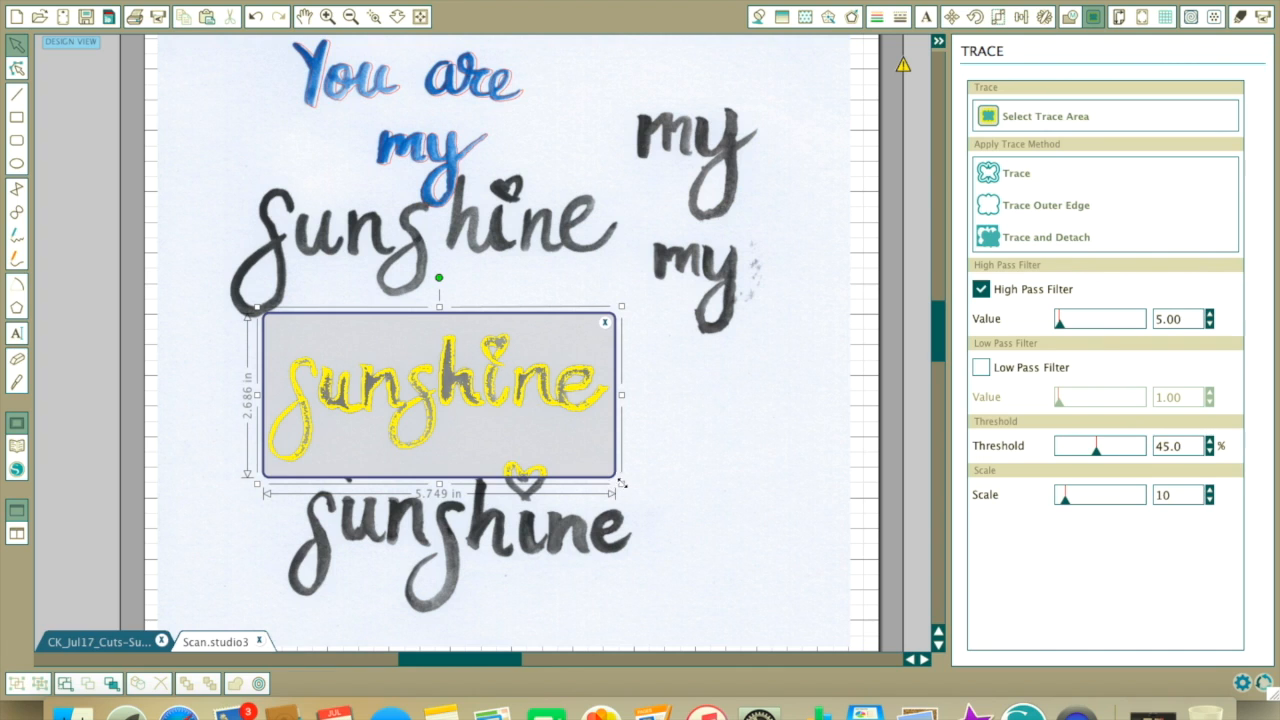
left_click_drag(620, 483, 618, 482)
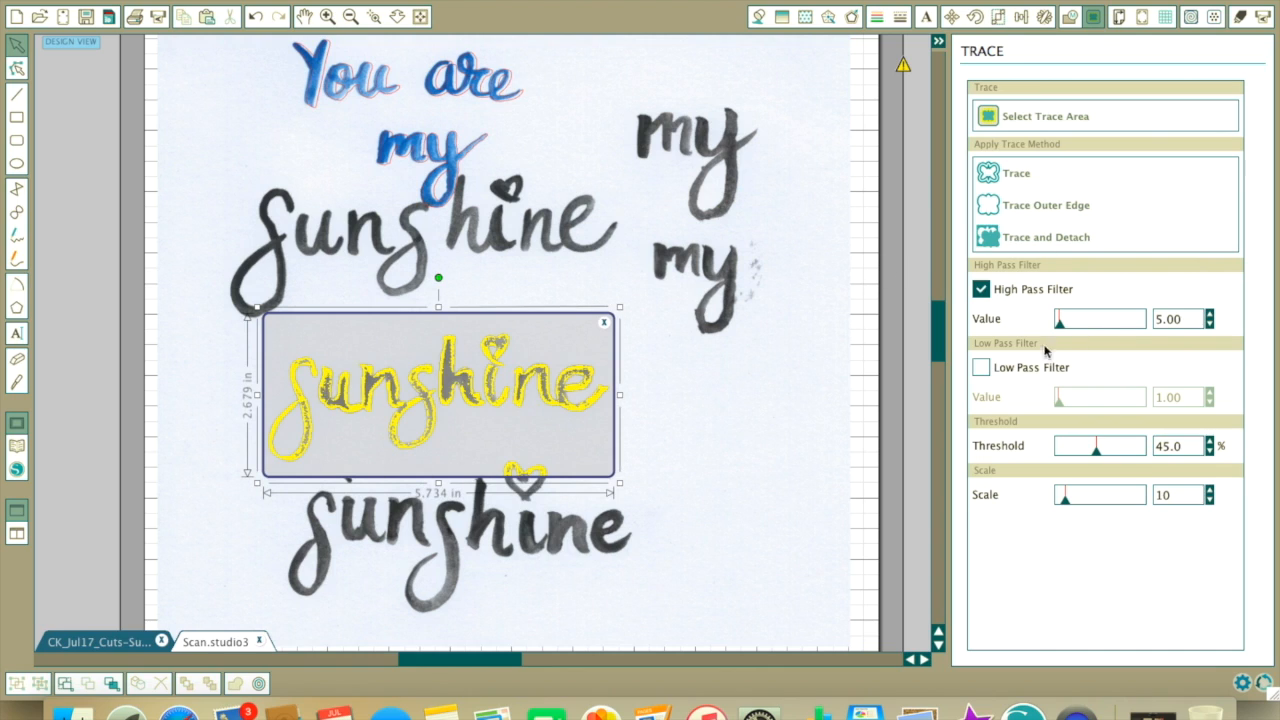
Step: Trace the area with a high pass filter value of 58, extending it down to include the heart of the lowest "sunshine"
left_click_drag(1059, 322, 1074, 325)
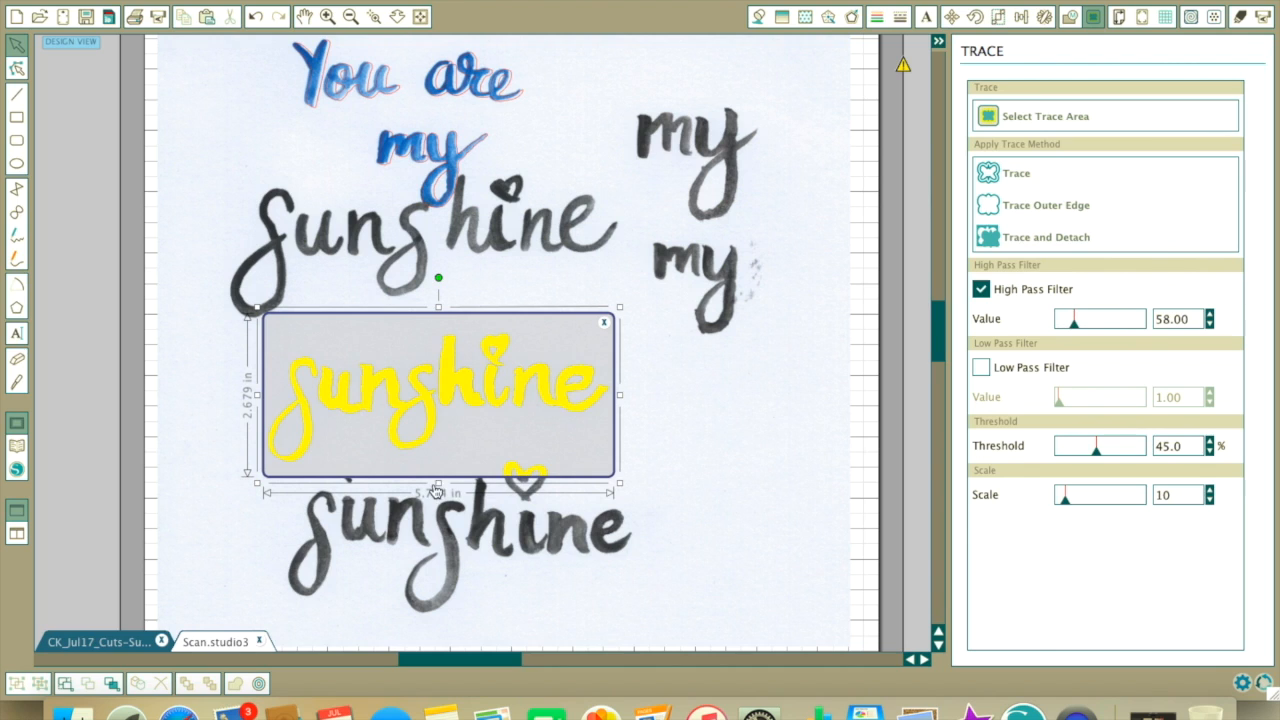
left_click_drag(438, 482, 437, 510)
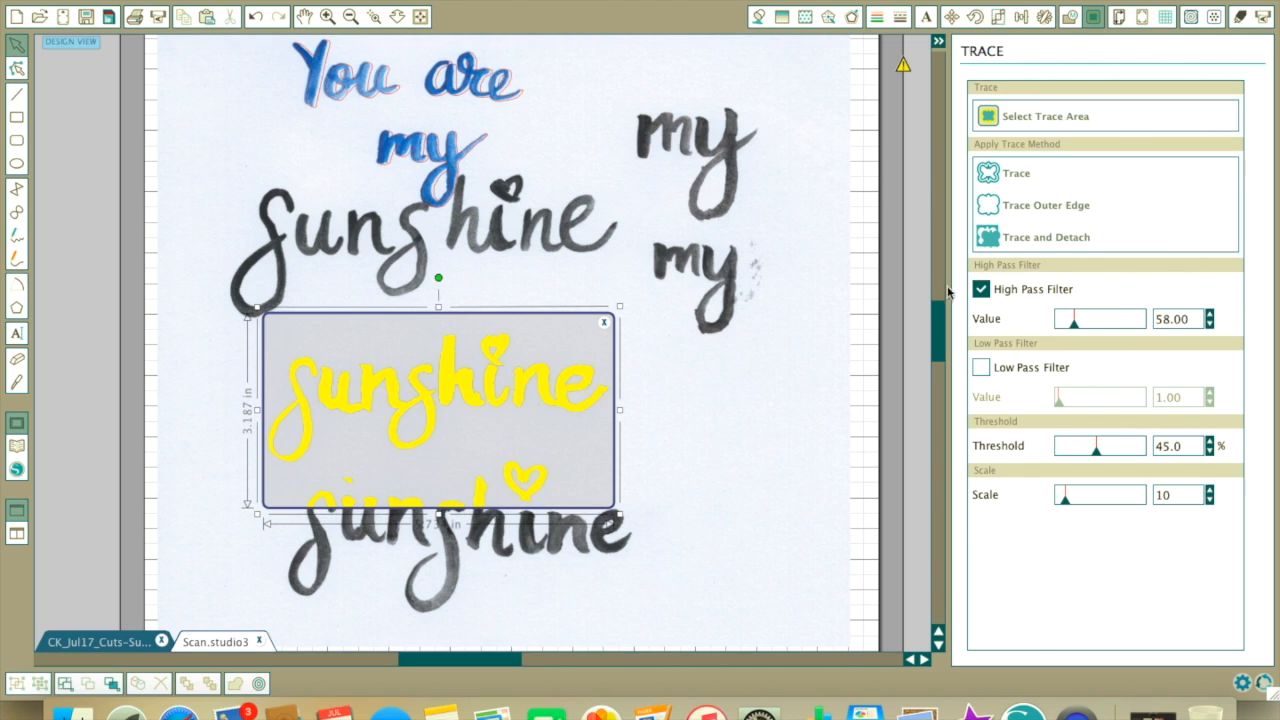
left_click(1011, 186)
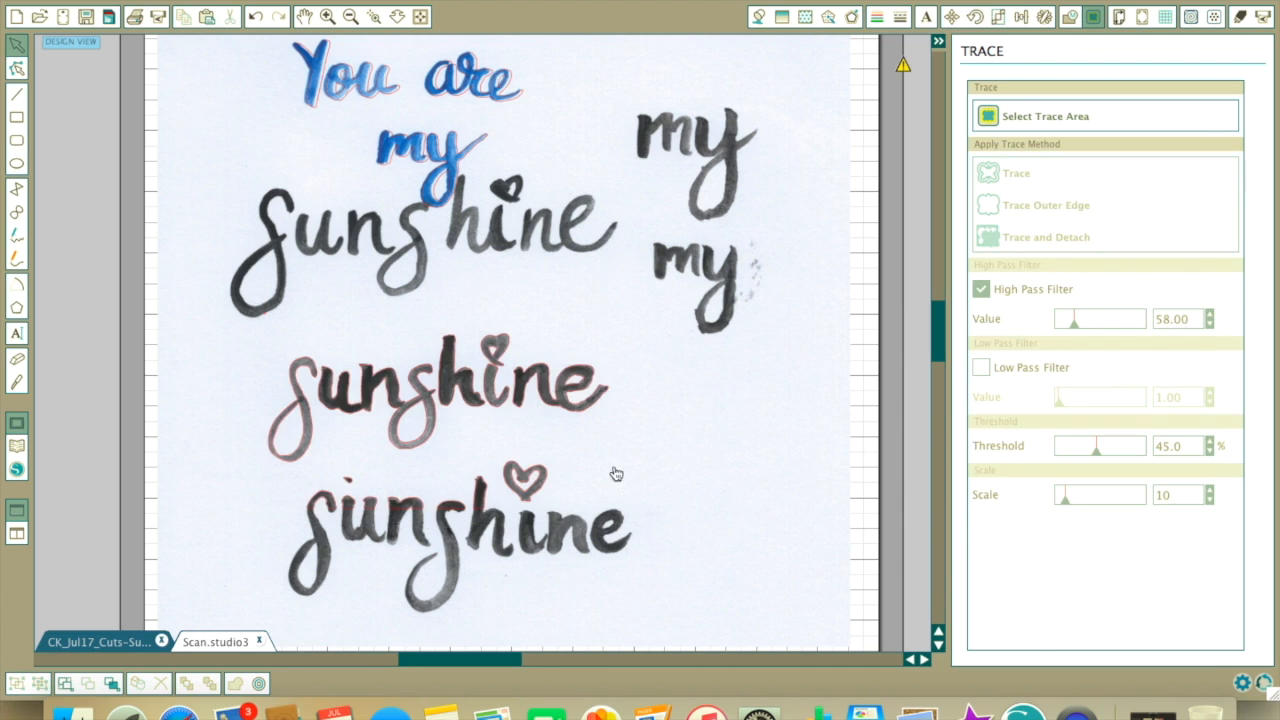
Step: Move the scanned image aside, clear of the new "sunshine" outlines, and release the outlines' compound path
mouse_move(582, 425)
left_mouse_down()
mouse_move(843, 667)
mouse_move(930, 690)
left_mouse_up()
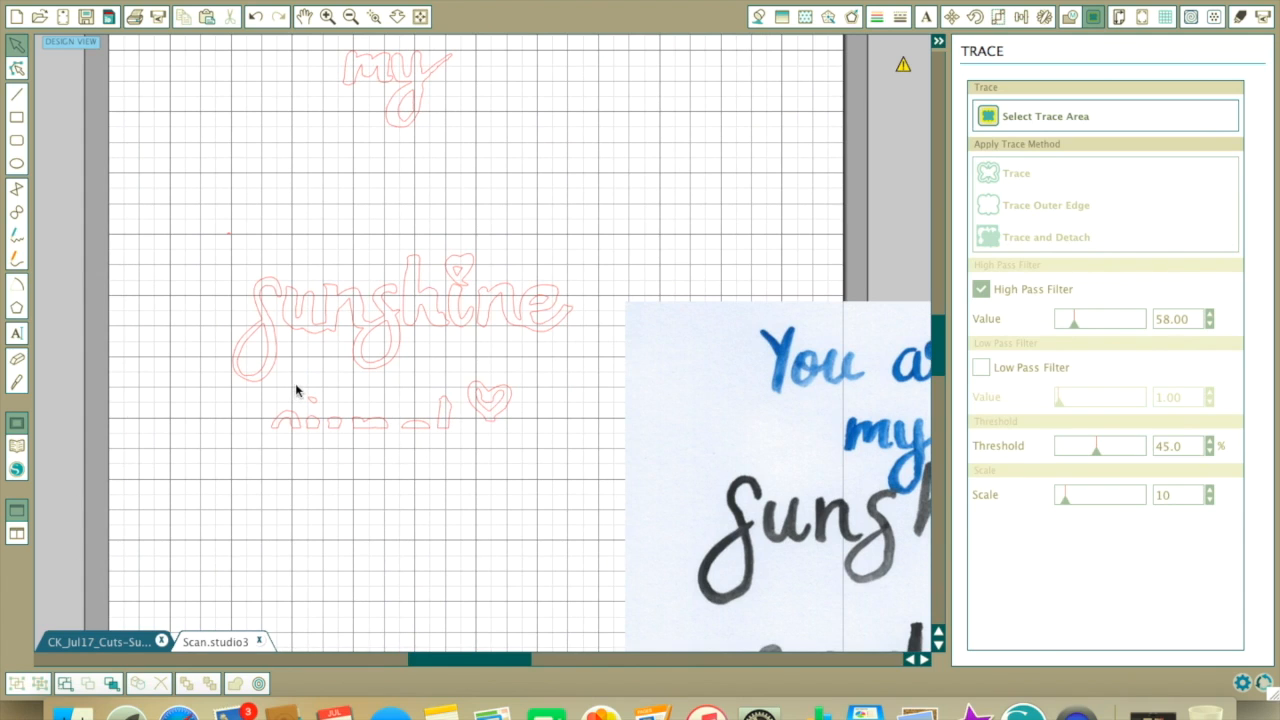
scroll(614, 264, "down", 1)
right_click(366, 345)
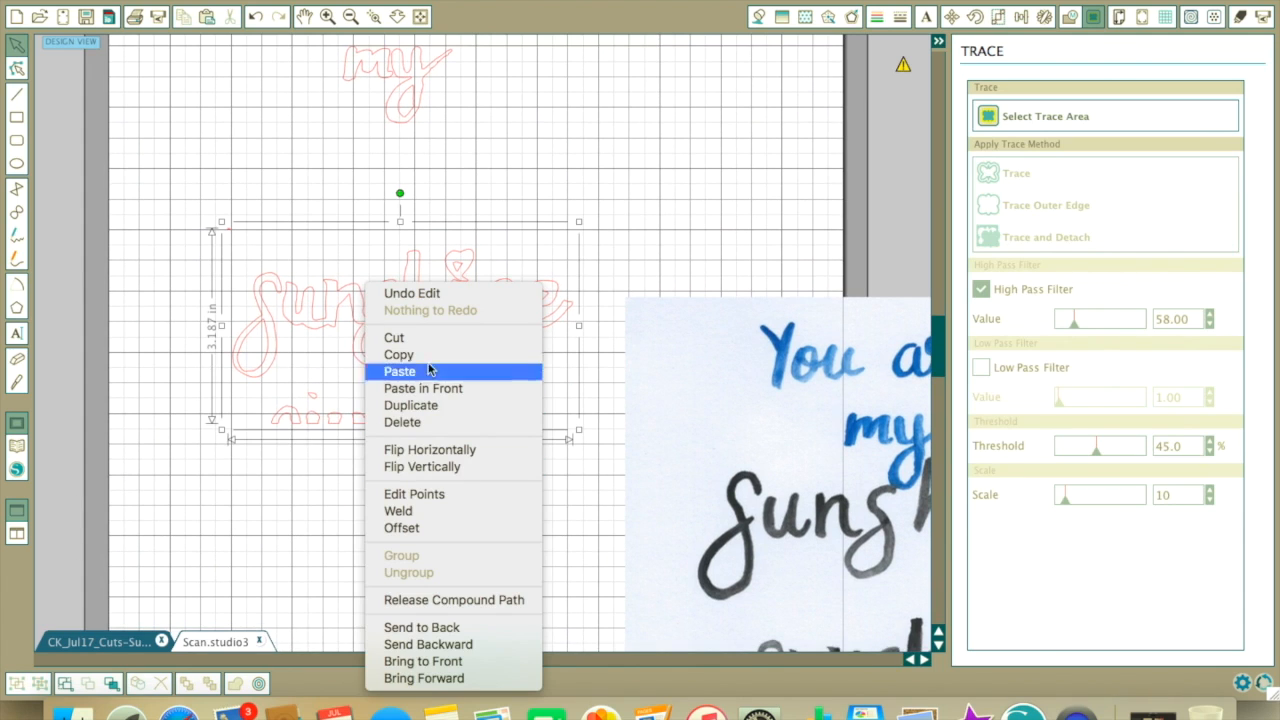
left_click(452, 600)
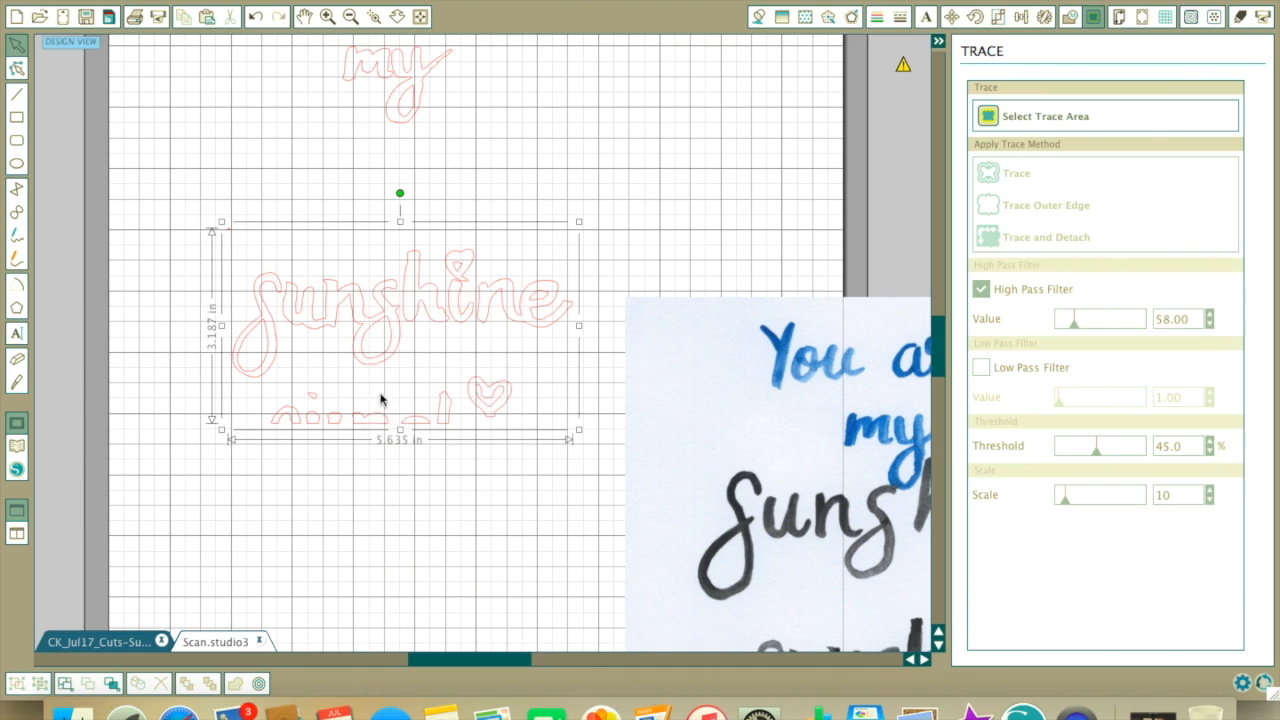
Step: Delete the letter fragments of the lowest "sunshine" beneath the traced word, keeping the large heart
left_click(263, 428)
left_click_drag(281, 404, 466, 431)
right_click(383, 426)
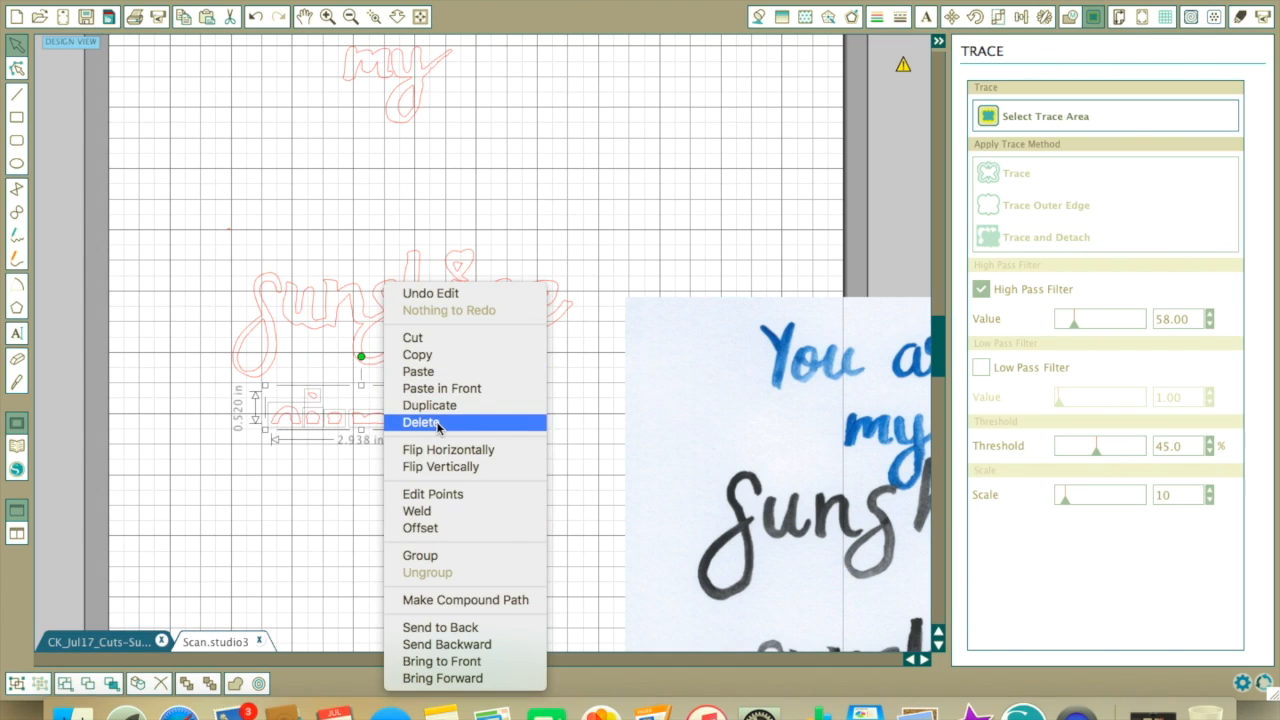
left_click(436, 421)
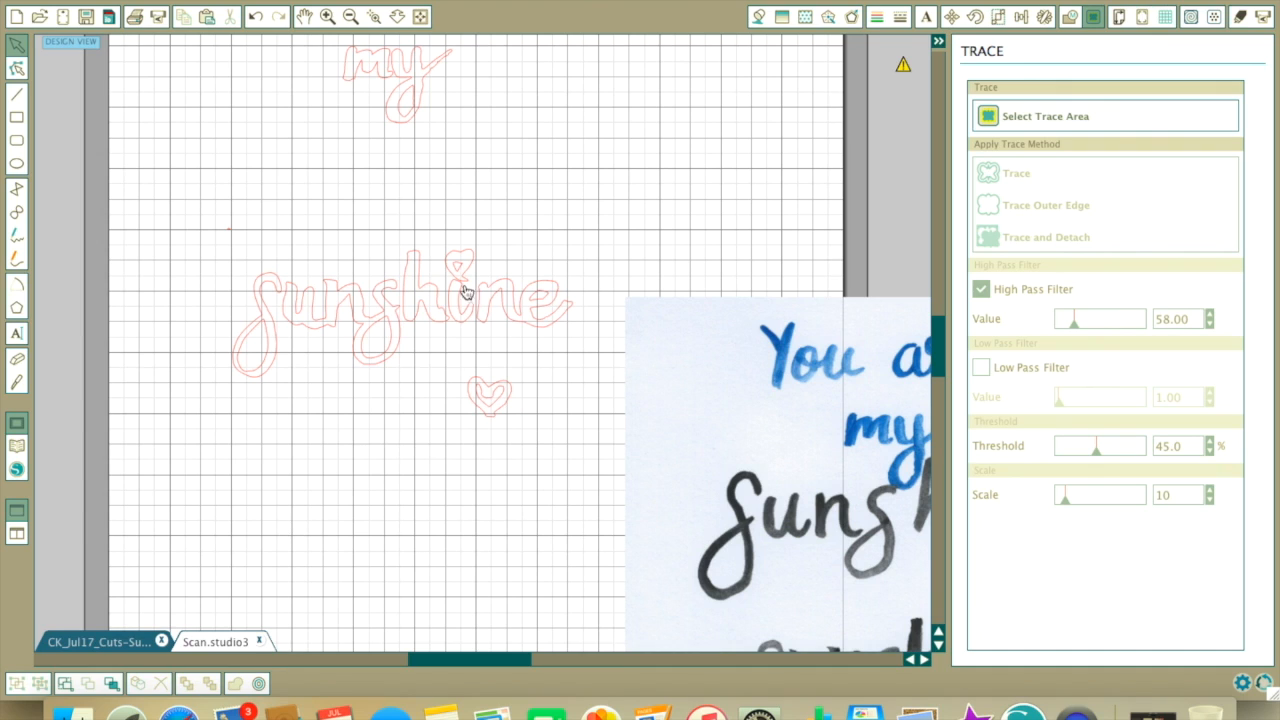
Step: Delete the small heart traced above the "i" of "sunshine", pulling it clear of the word first
right_click(540, 215)
left_click(600, 342)
left_click(458, 265)
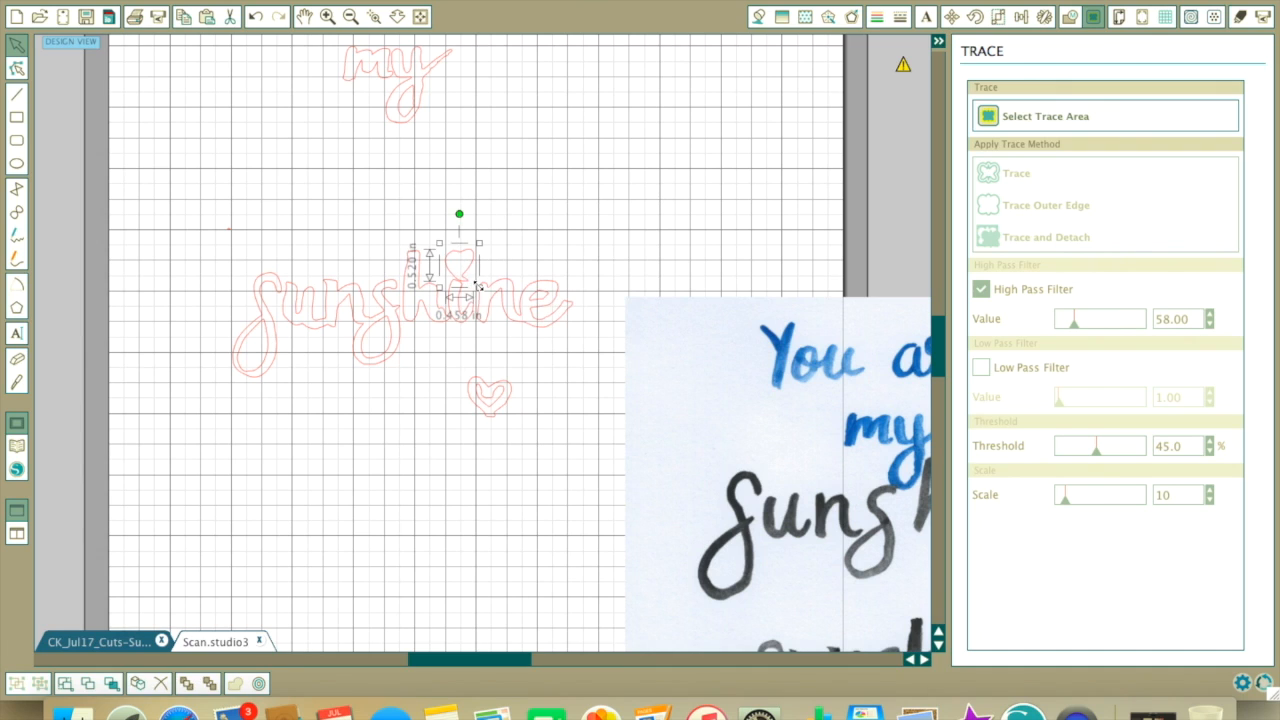
left_click_drag(480, 270, 575, 197)
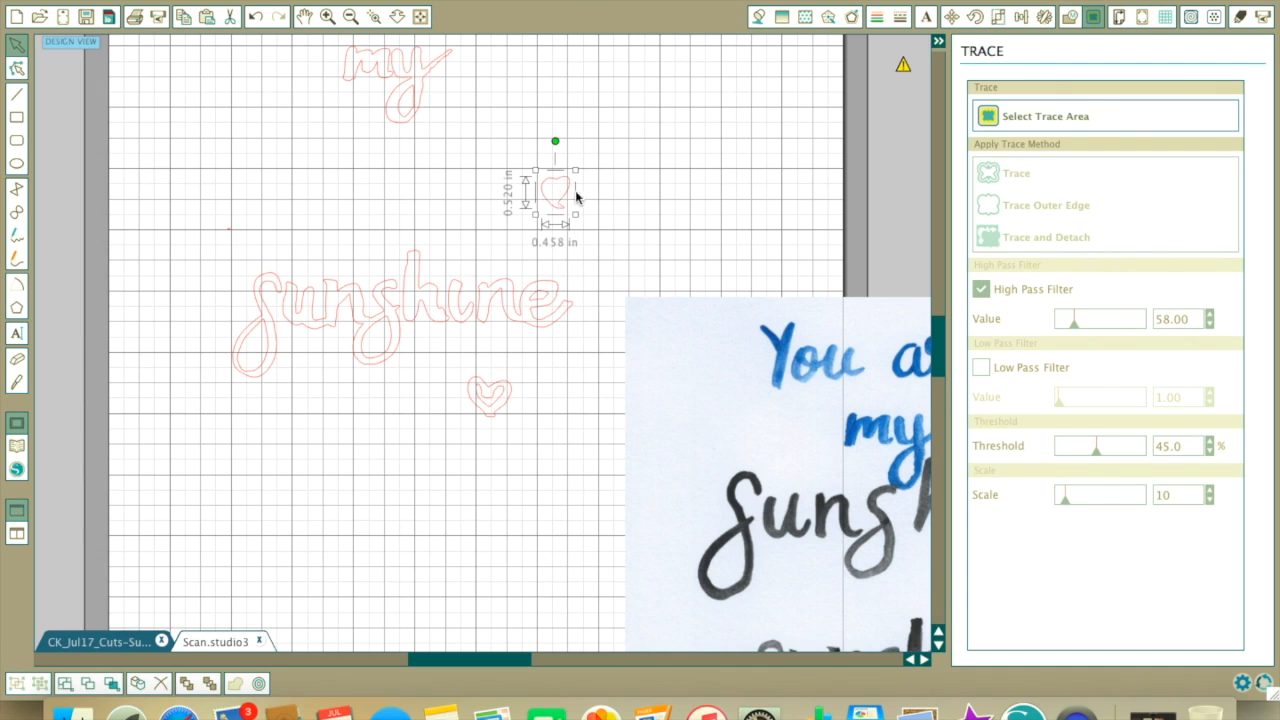
right_click(564, 192)
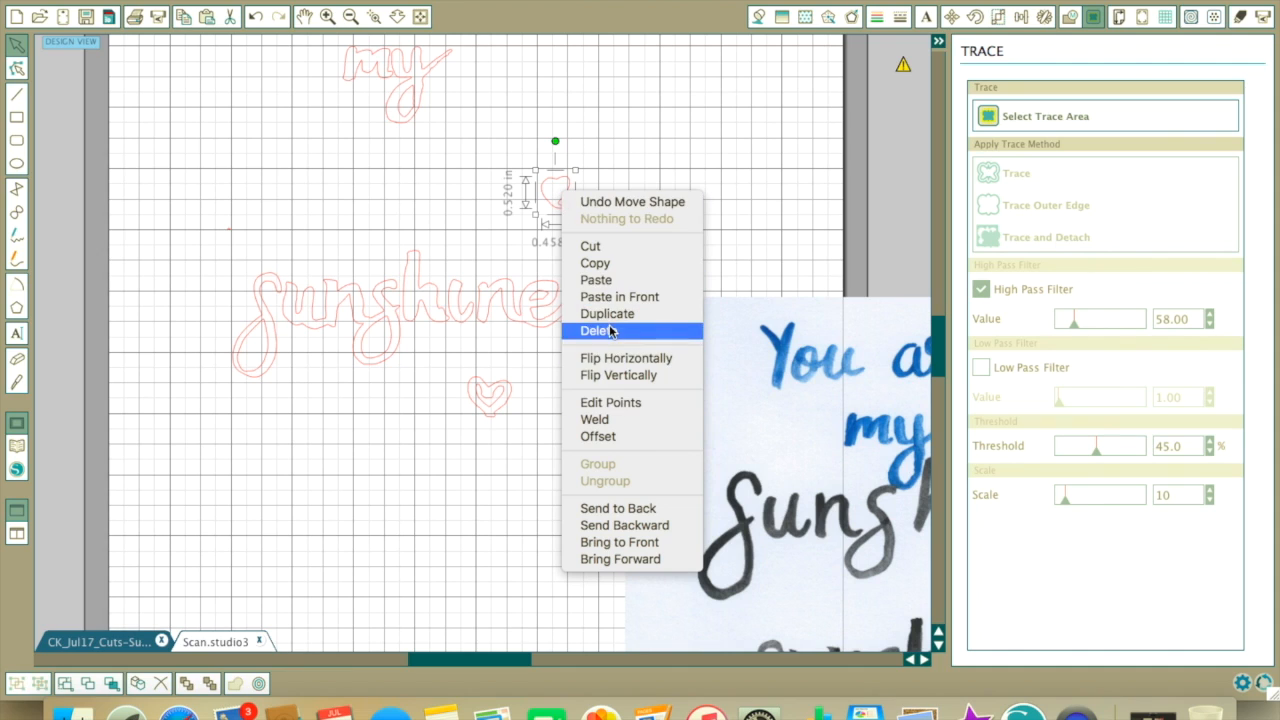
left_click(608, 330)
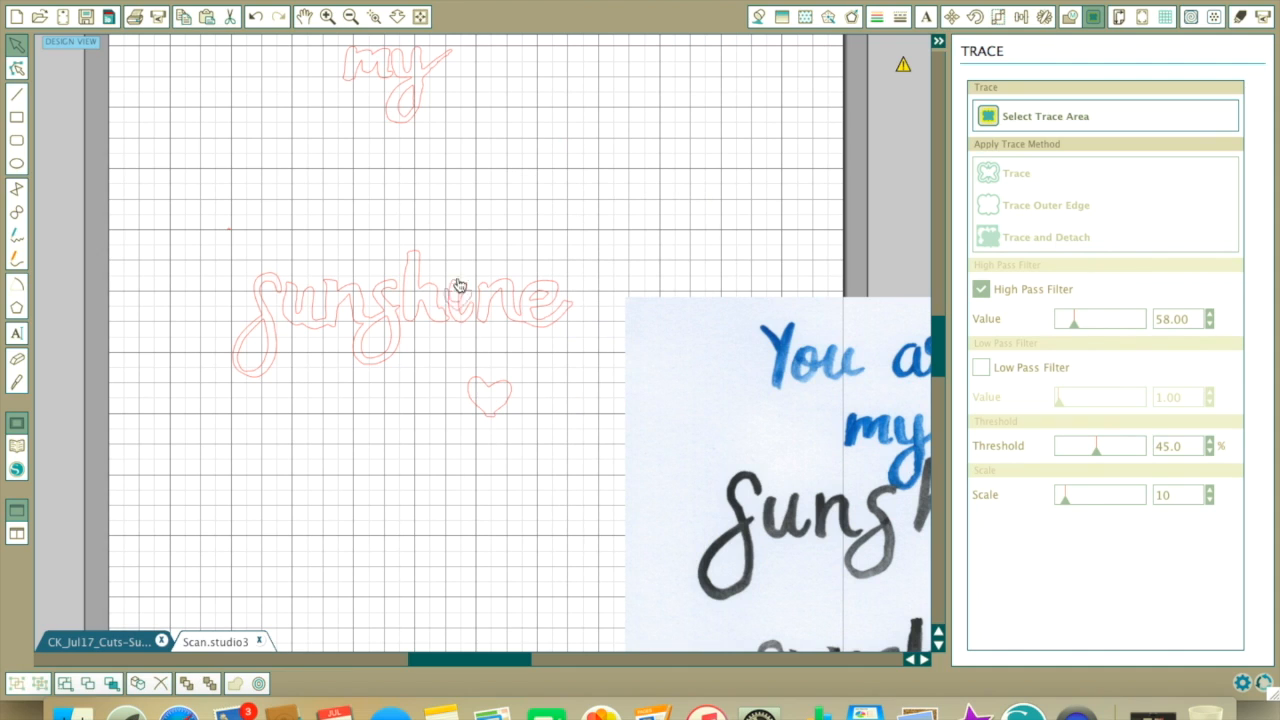
Step: Combine the large heart's inner and outer outlines into a compound path and place the heart above the "i" of "sunshine"
right_click(490, 399)
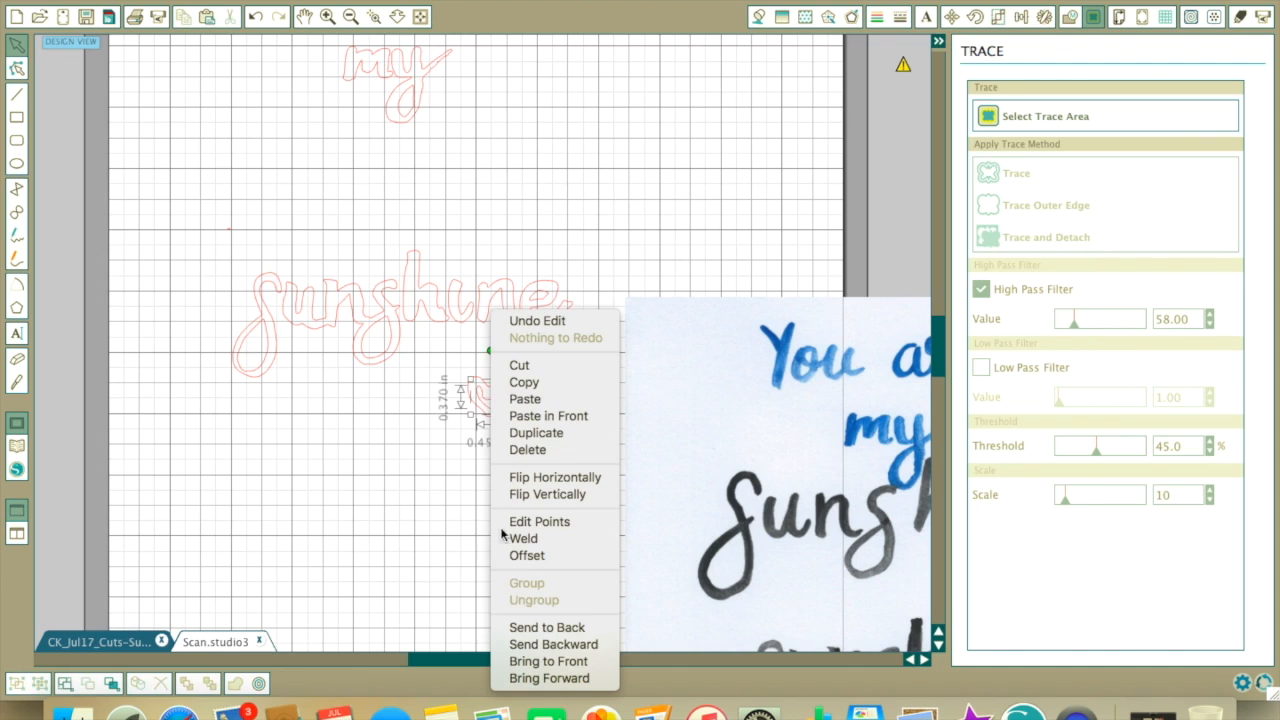
left_click(413, 479)
left_click_drag(507, 411, 519, 430)
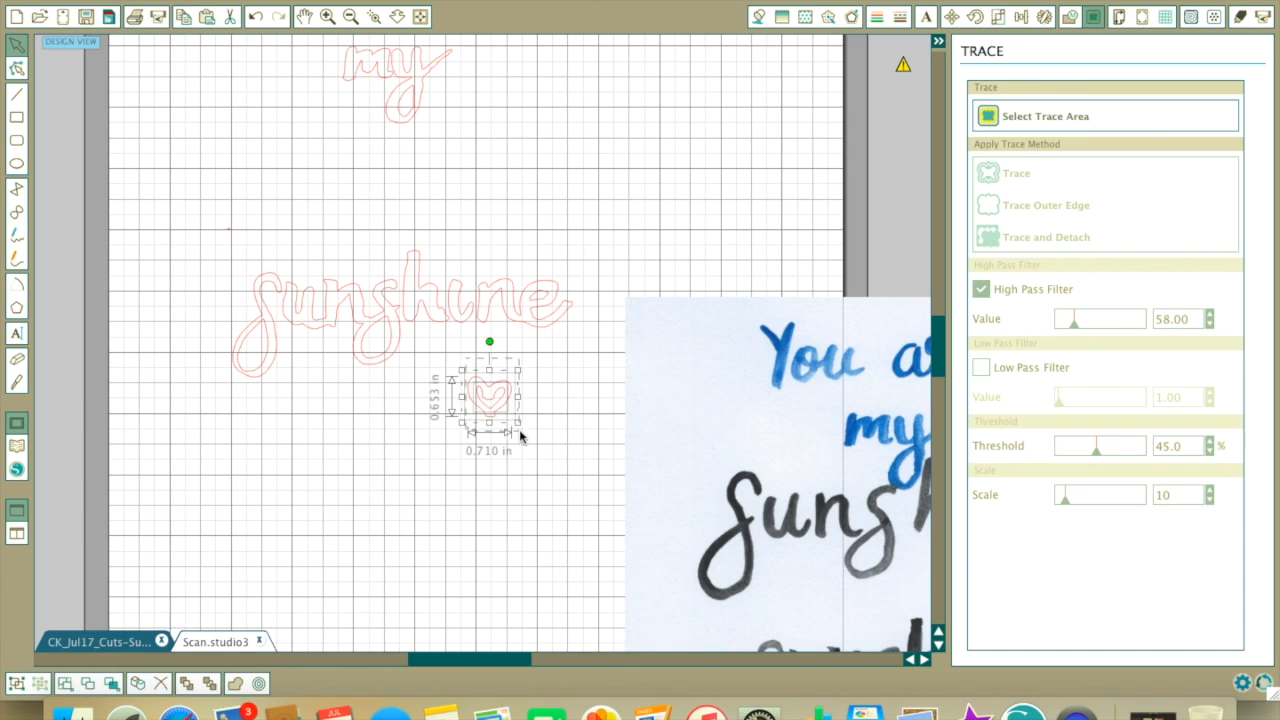
right_click(490, 400)
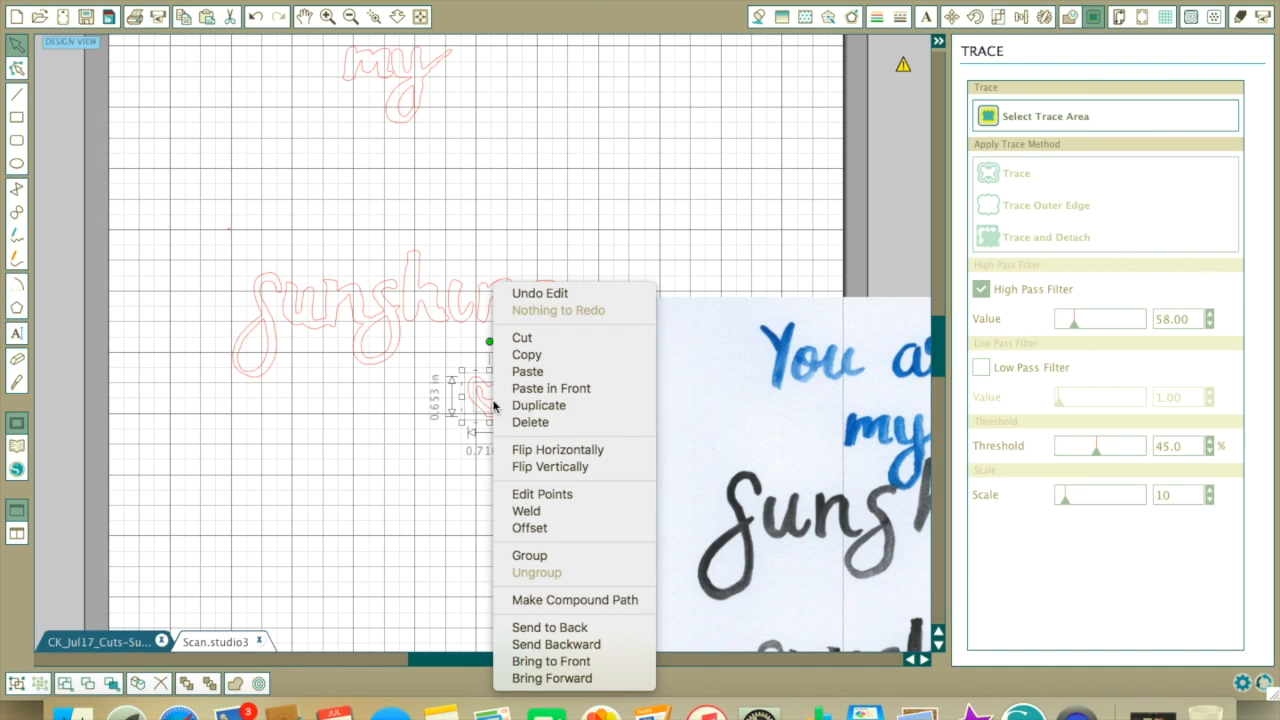
left_click(566, 600)
left_click_drag(482, 398, 460, 252)
left_click(494, 163)
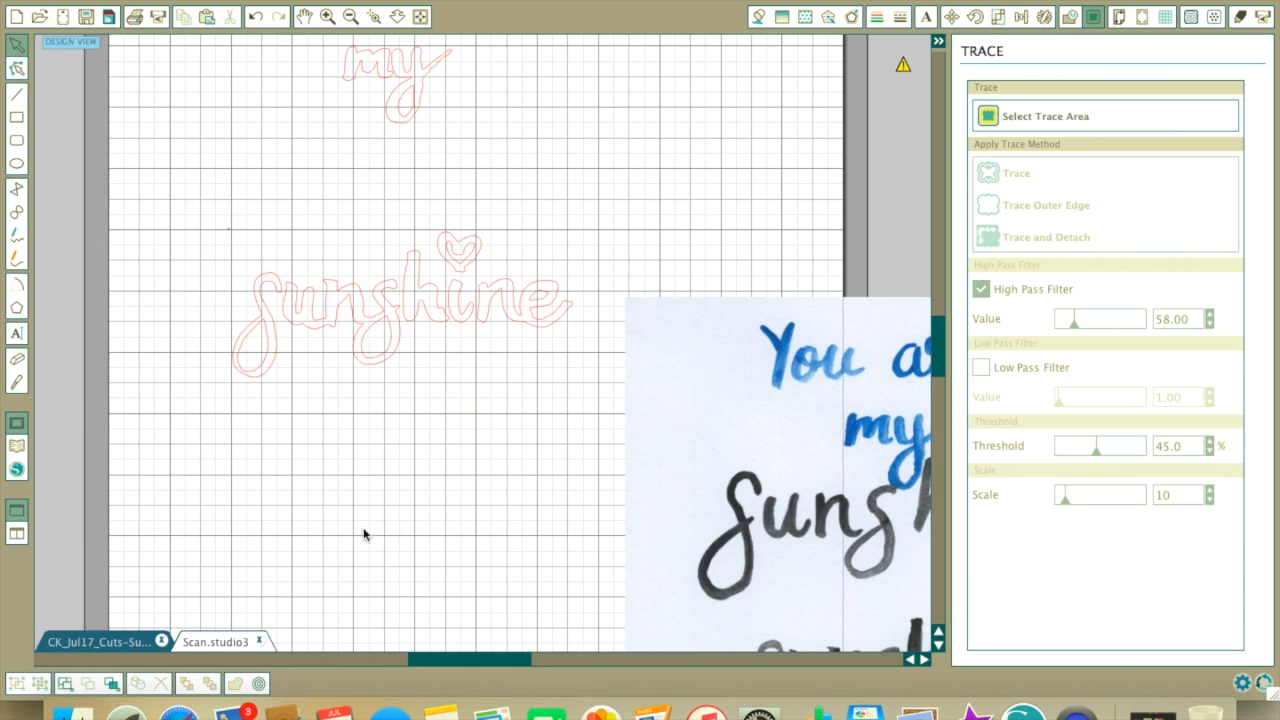
Step: Release the existing compound paths in "sunshine" and its heart, and make all their outlines one compound path
scroll(313, 522, "up", 3)
left_click_drag(789, 432, 798, 497)
left_click(277, 287)
left_click_drag(228, 258, 557, 346)
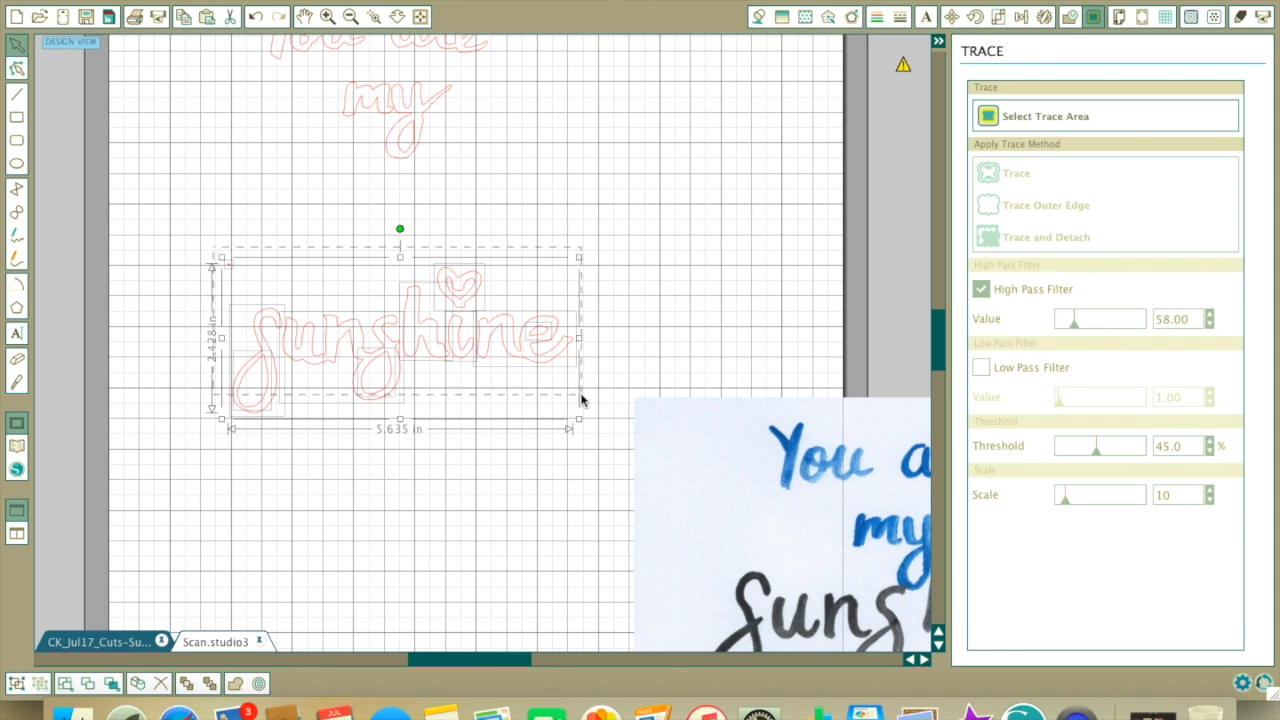
right_click(425, 310)
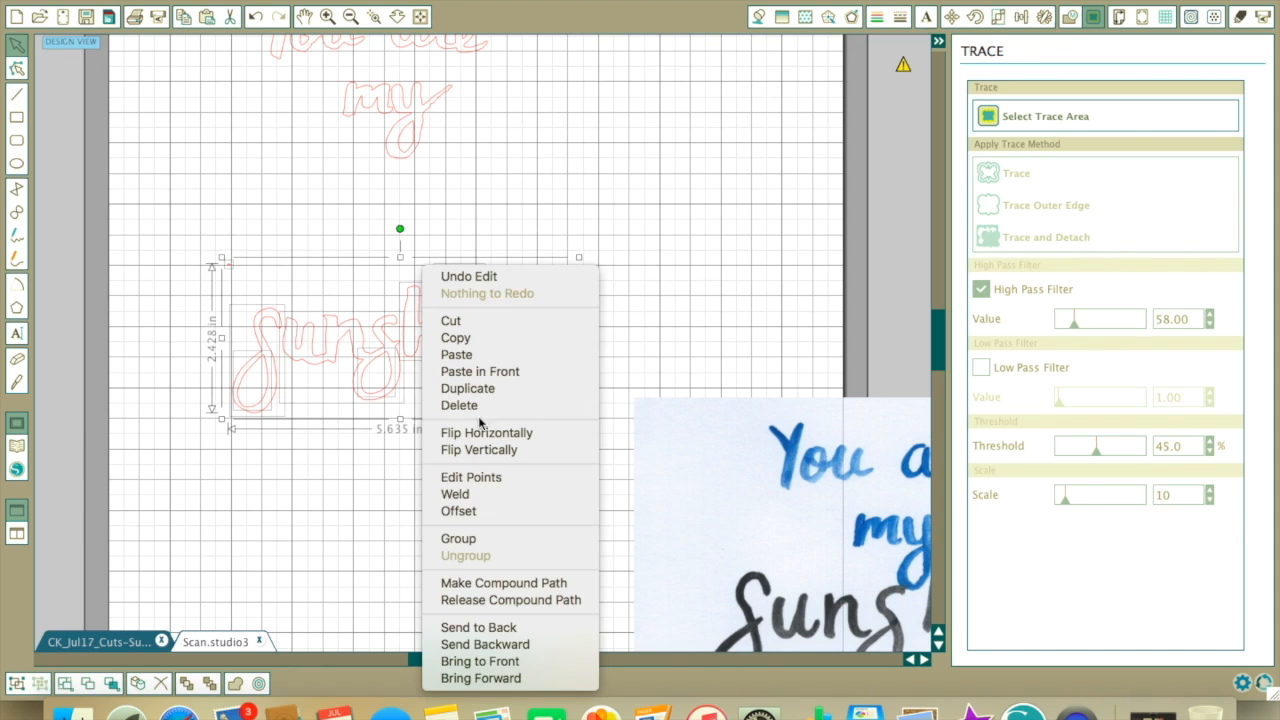
left_click(485, 600)
scroll(440, 370, "down", 1)
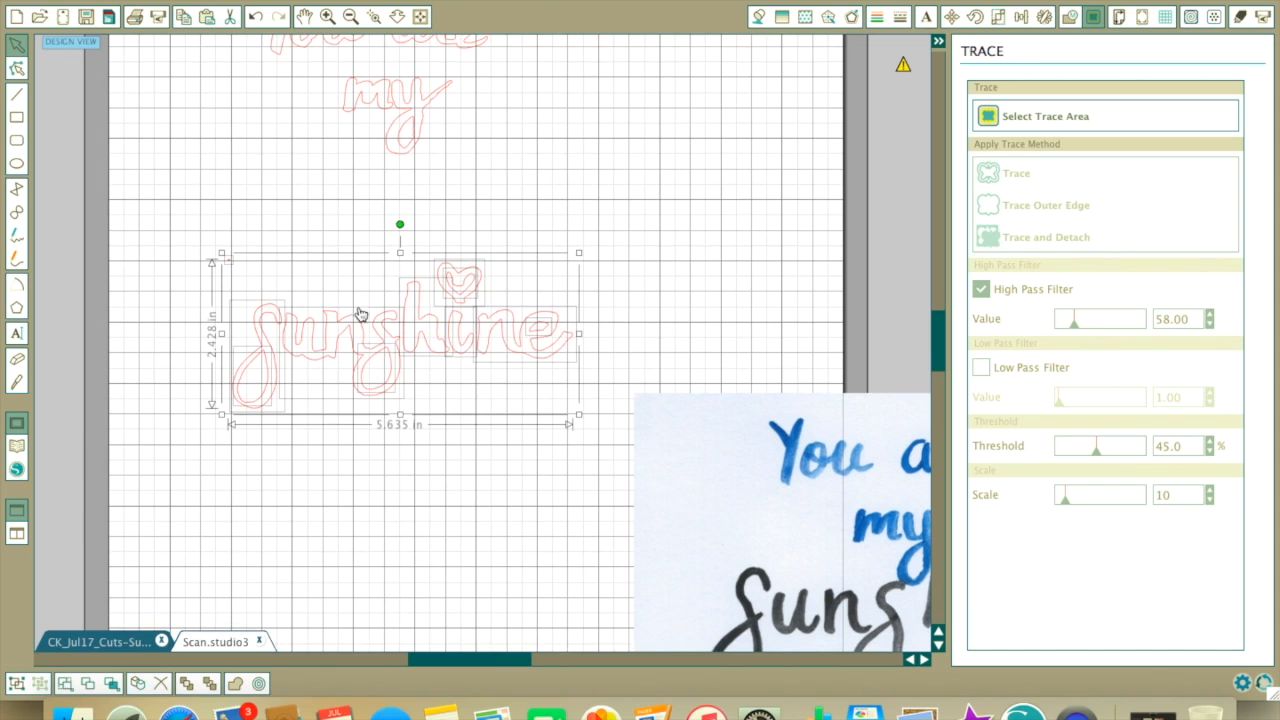
right_click(282, 318)
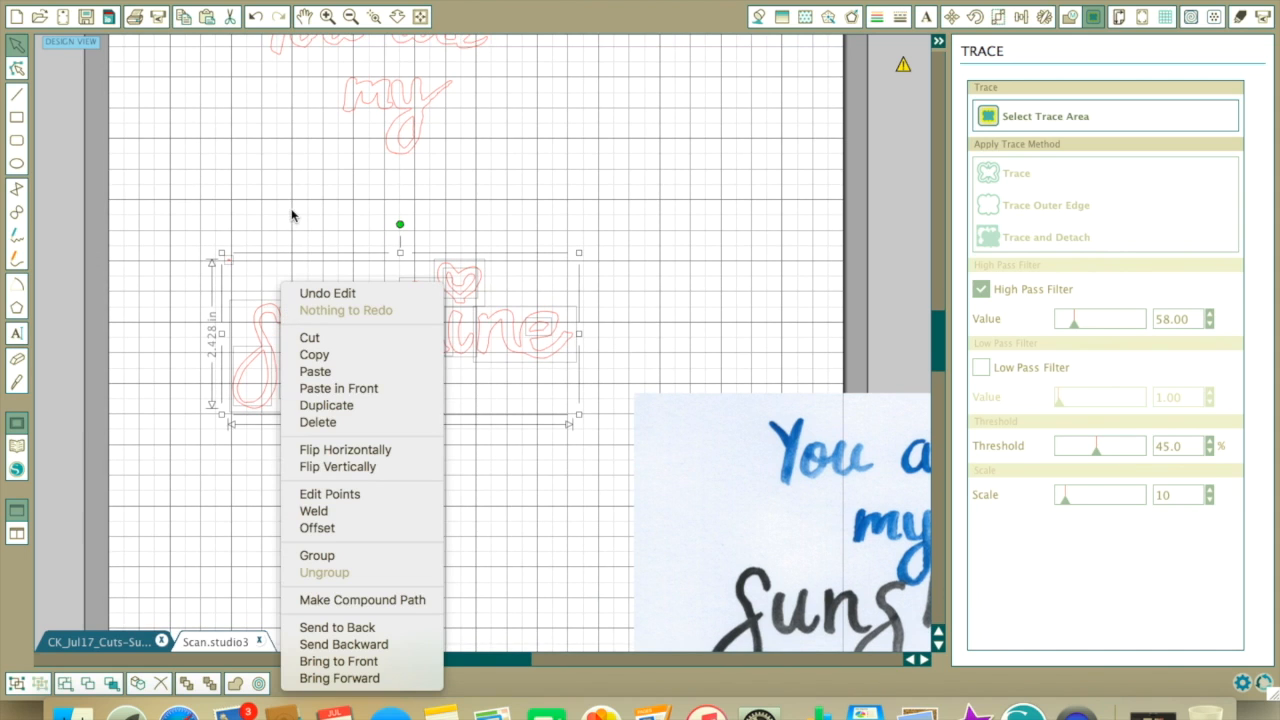
left_click(405, 600)
Step: Make "You are my" a single compound path and move it down to sit just above "sunshine"
scroll(307, 197, "up", 5)
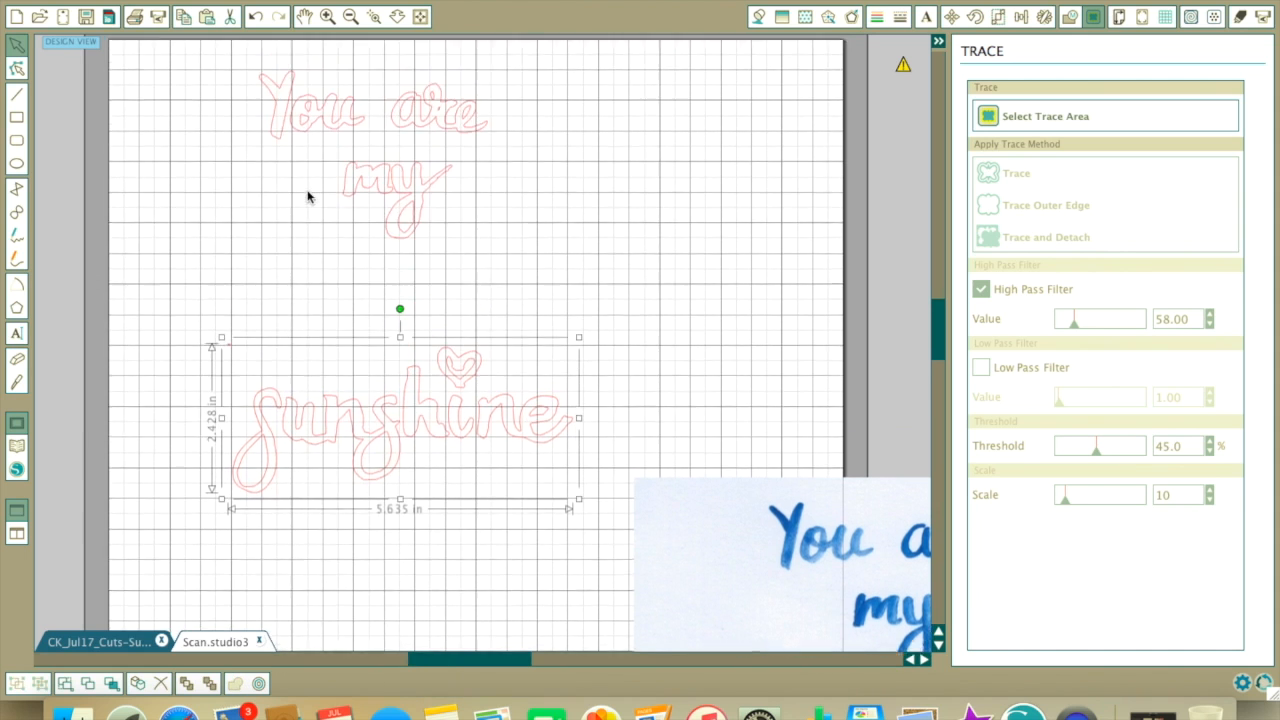
left_click_drag(245, 135, 503, 282)
right_click(378, 193)
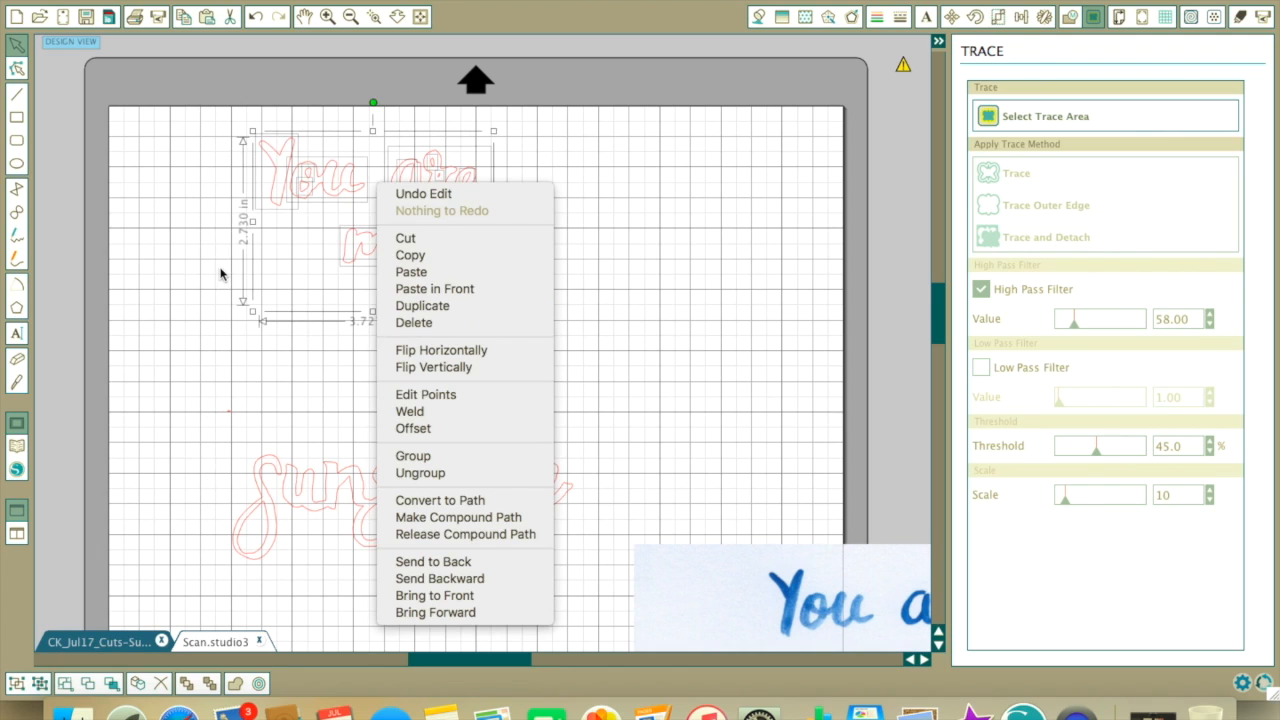
left_click(457, 518)
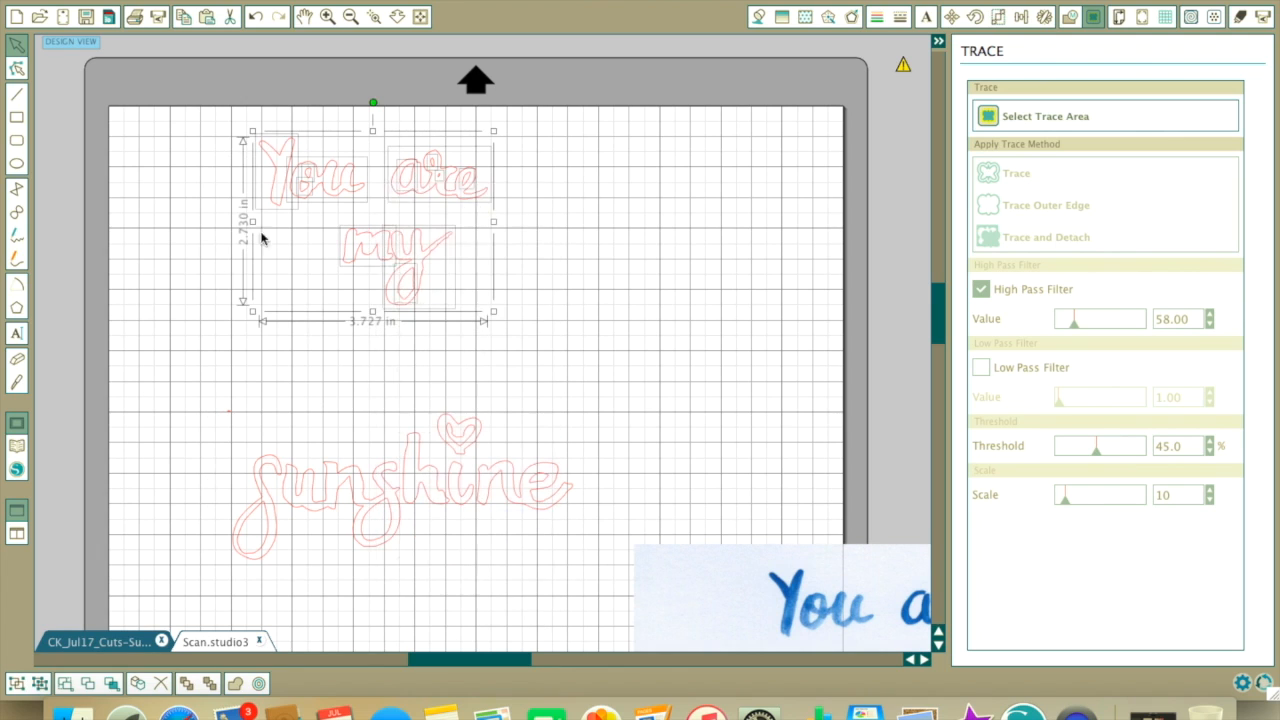
left_click(550, 247)
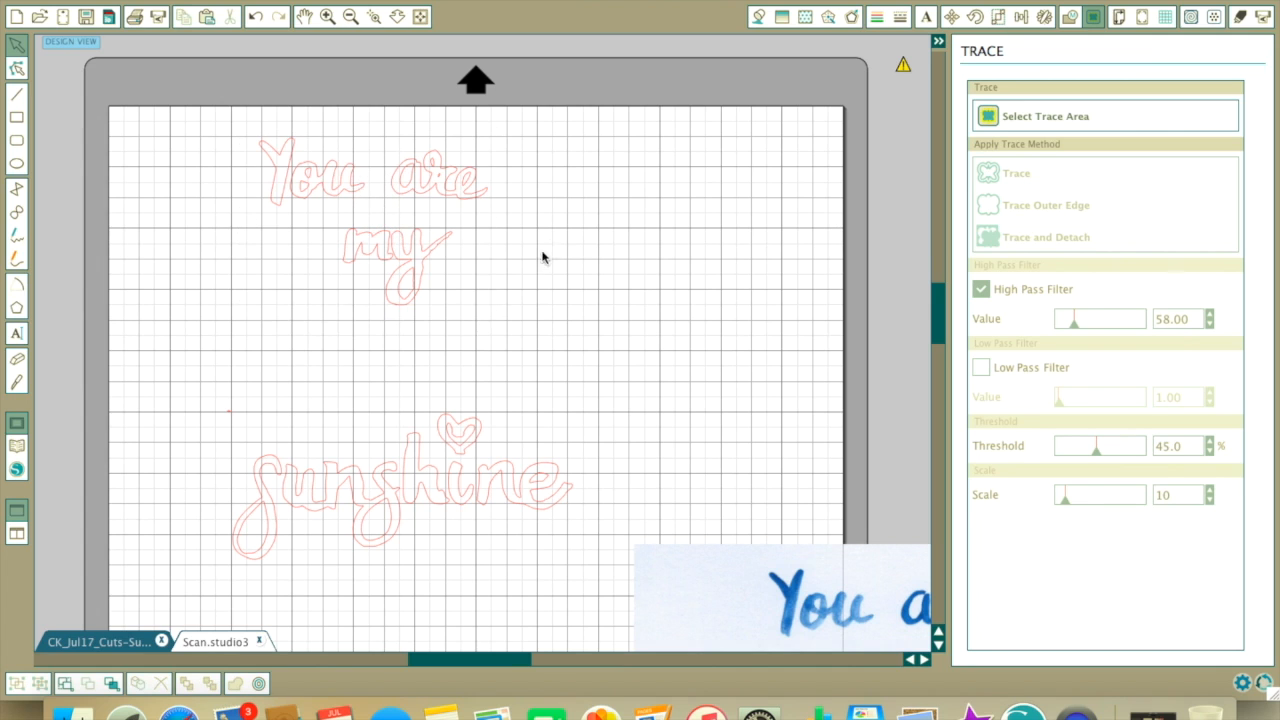
left_click(364, 182)
left_click_drag(400, 246, 400, 357)
left_click(622, 136)
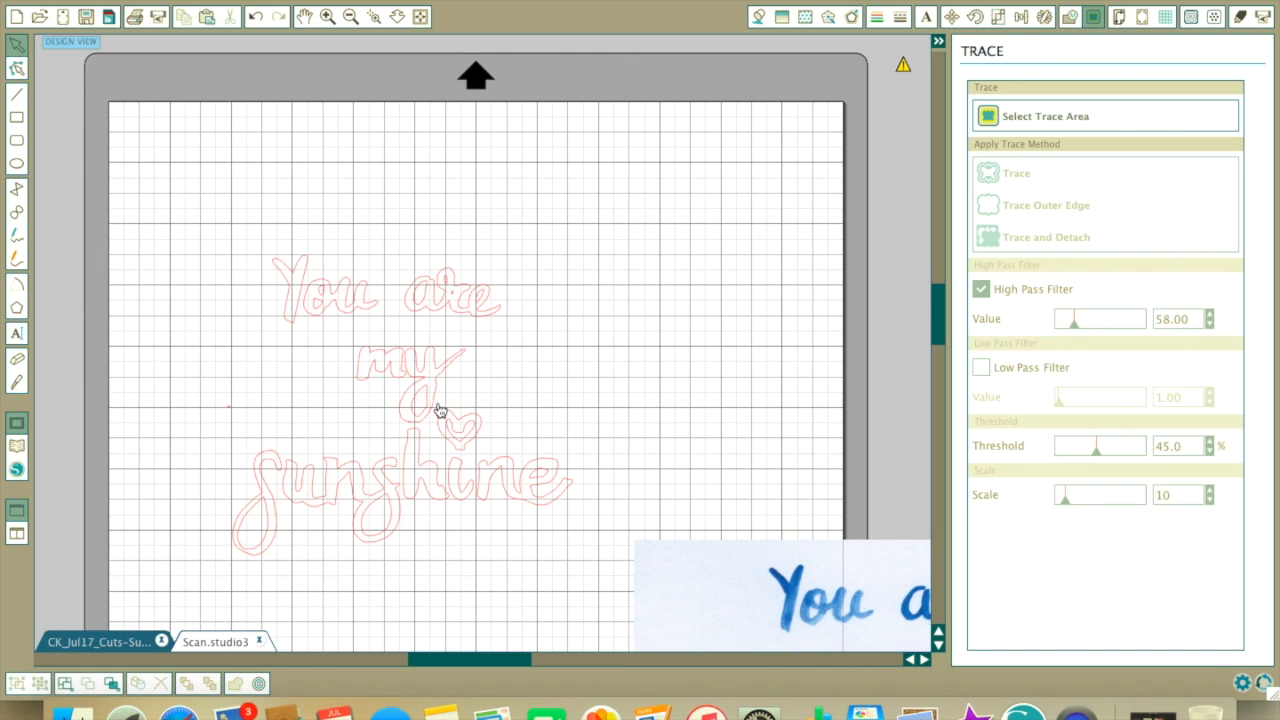
Step: Release the compound paths of the whole phrase, recombine everything into one compound path, and move it up on the page
mouse_move(208, 230)
left_mouse_down()
mouse_move(371, 306)
mouse_move(543, 500)
left_mouse_up()
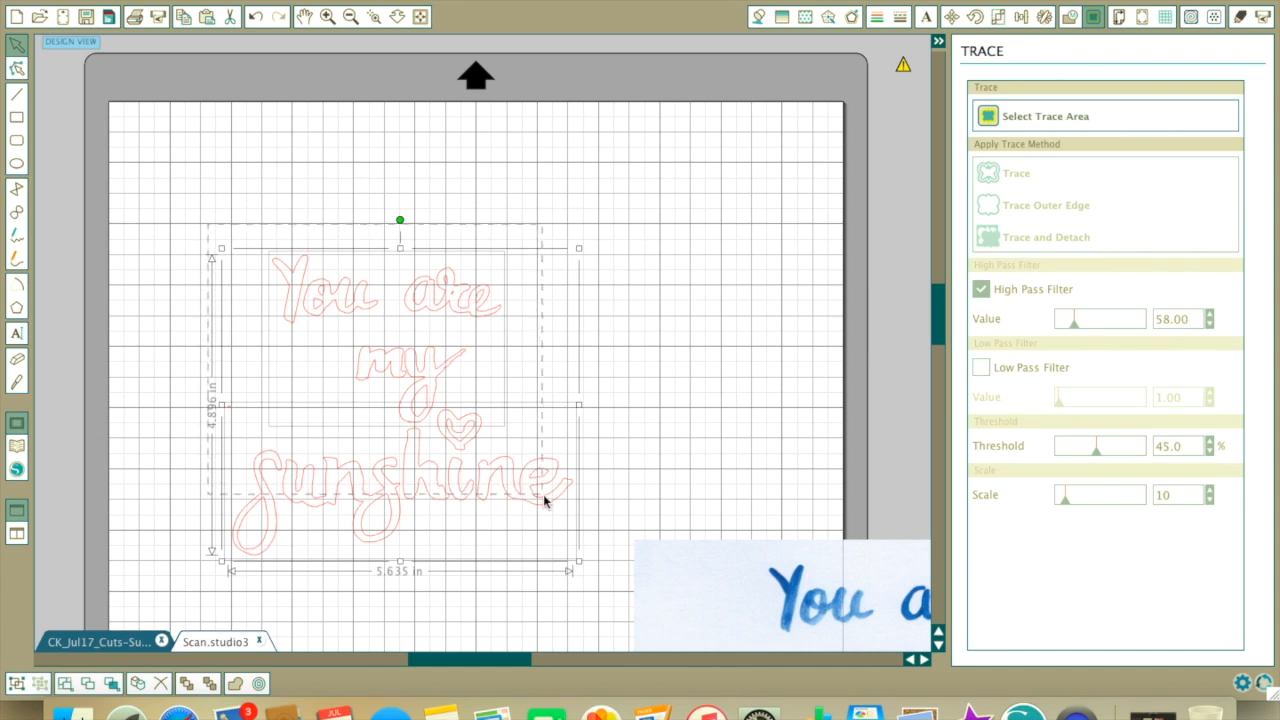
right_click(368, 381)
left_click(428, 600)
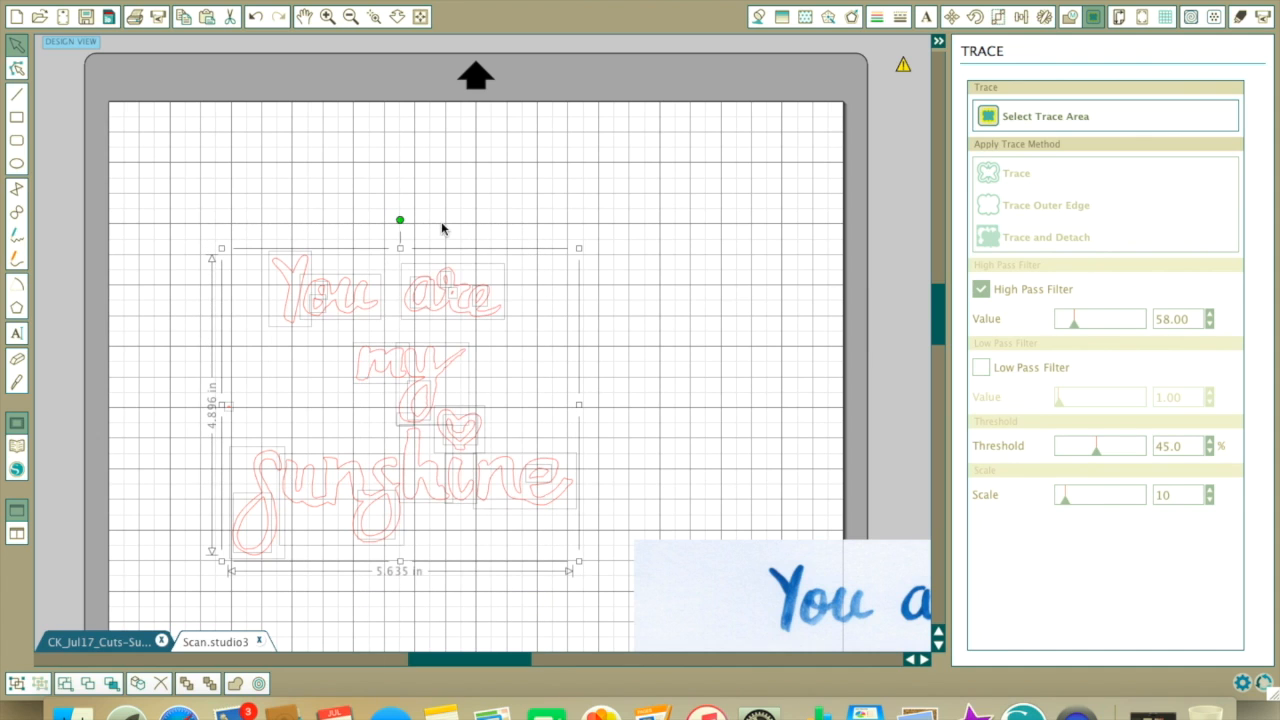
right_click(338, 287)
left_click(413, 597)
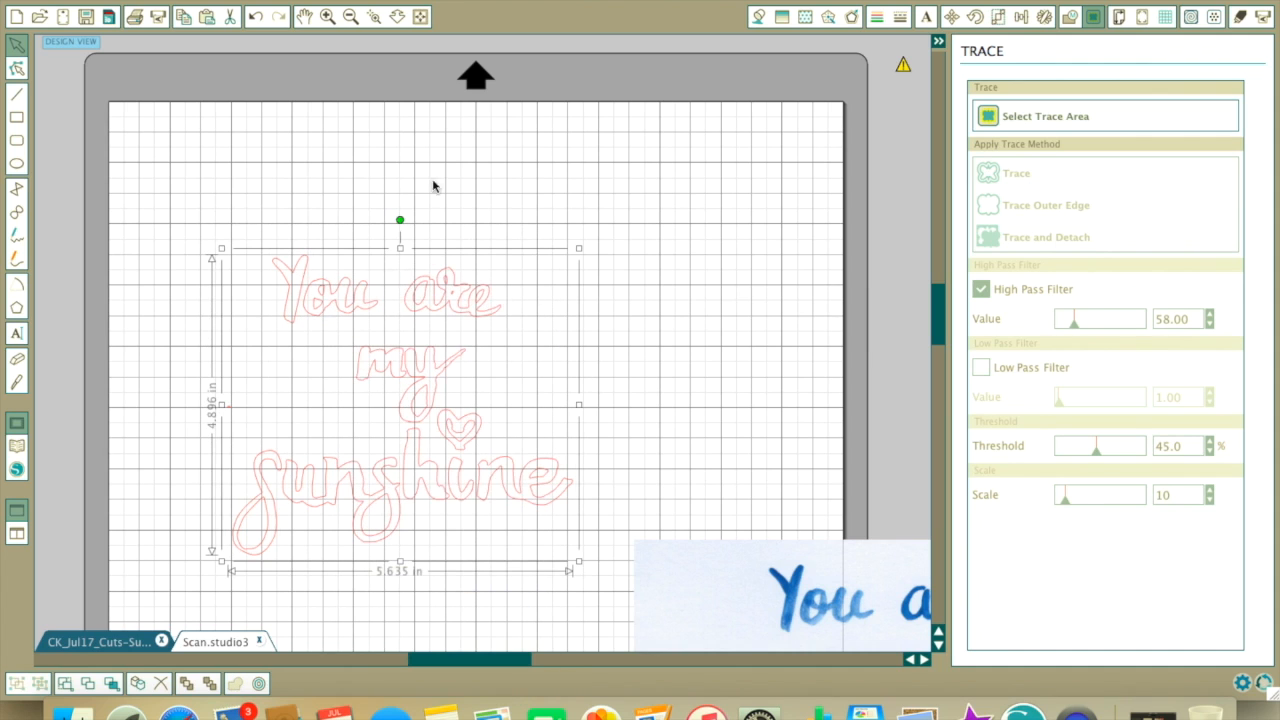
mouse_move(362, 422)
left_mouse_down()
mouse_move(409, 438)
mouse_move(497, 353)
mouse_move(606, 280)
mouse_move(520, 351)
mouse_move(437, 321)
left_mouse_up()
left_click(681, 279)
Step: Copy the combined "You are my sunshine" lettering and paste it into the CK_Jul17_Cuts sun document
right_click(392, 292)
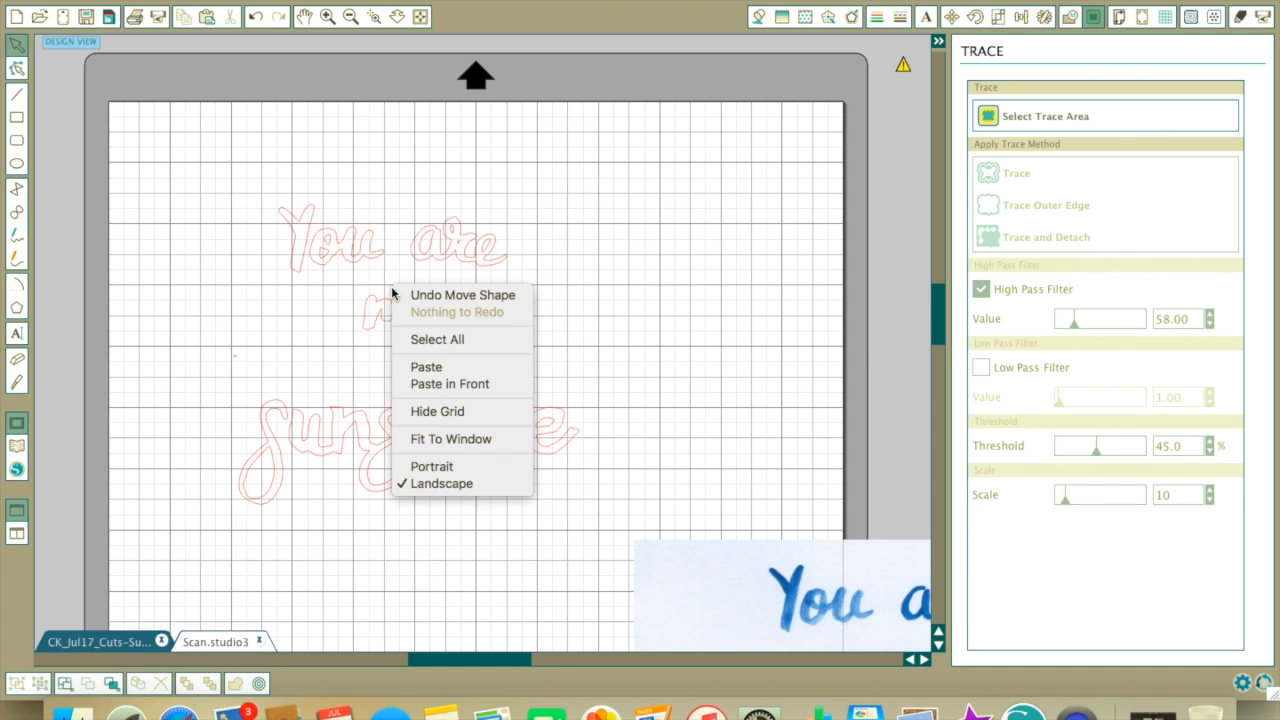
left_click(225, 171)
left_click_drag(229, 191, 537, 443)
right_click(416, 394)
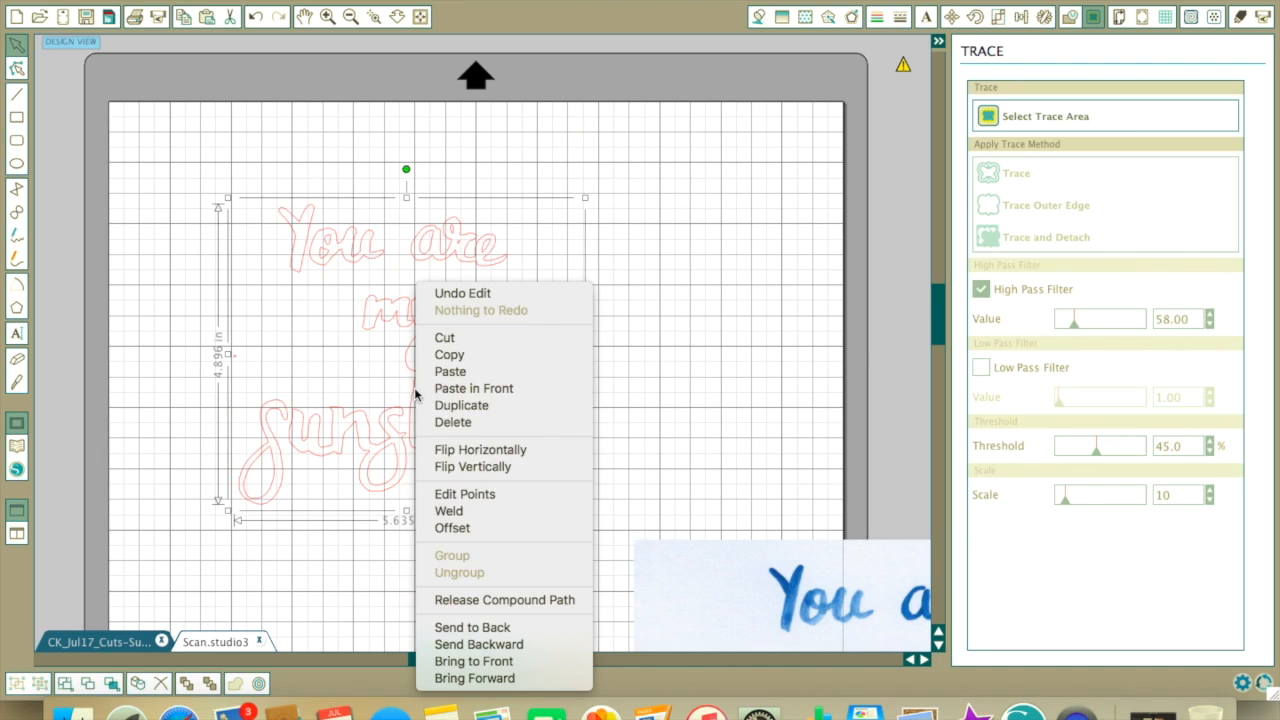
left_click(447, 354)
left_click(105, 642)
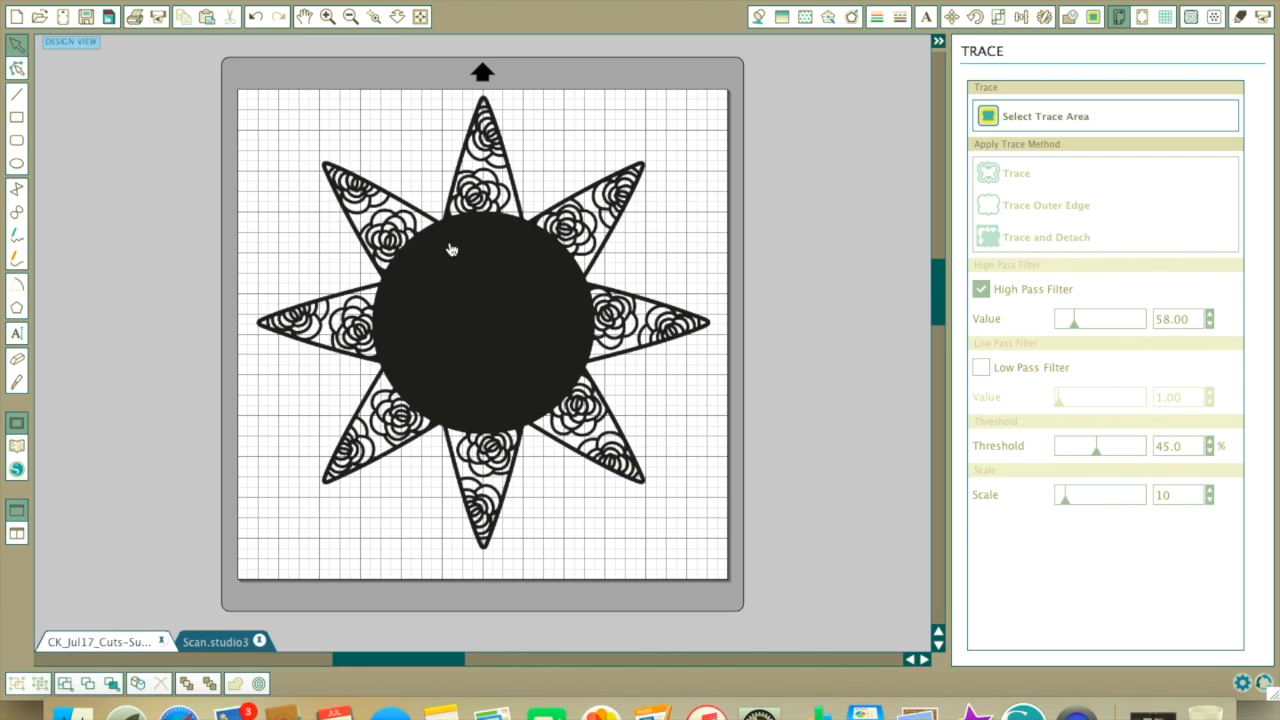
left_click(327, 17)
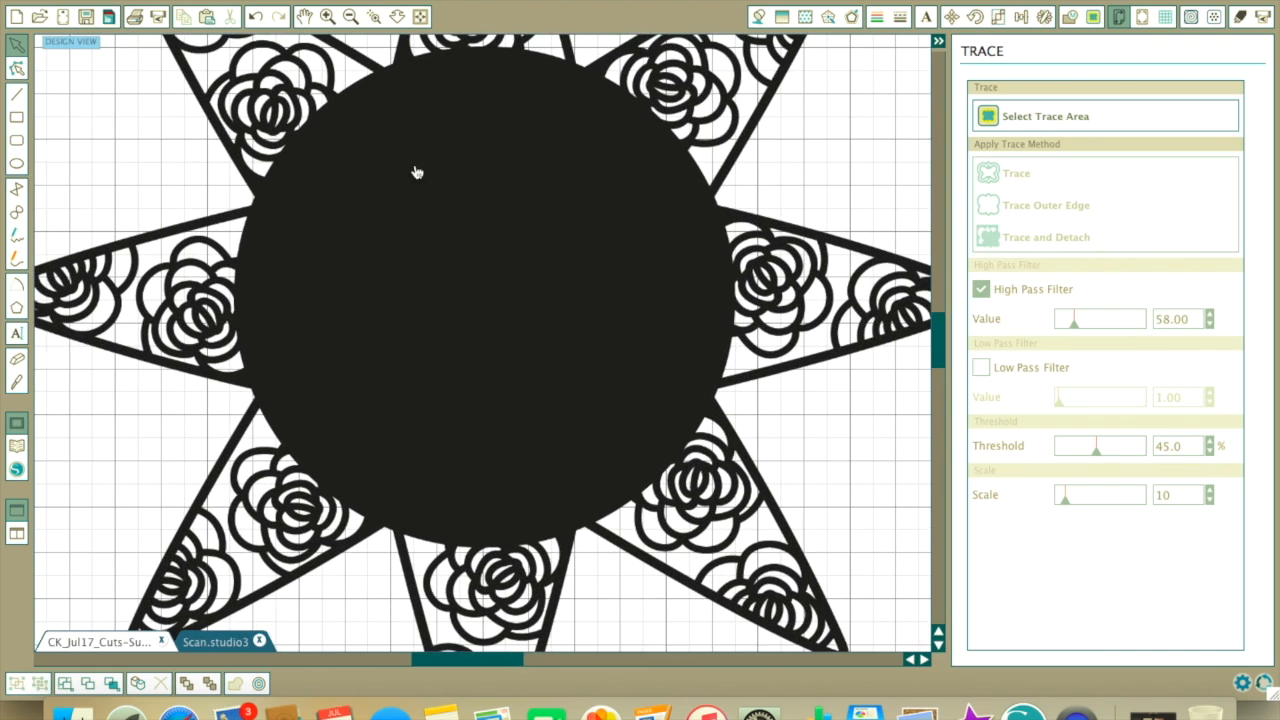
right_click(417, 171)
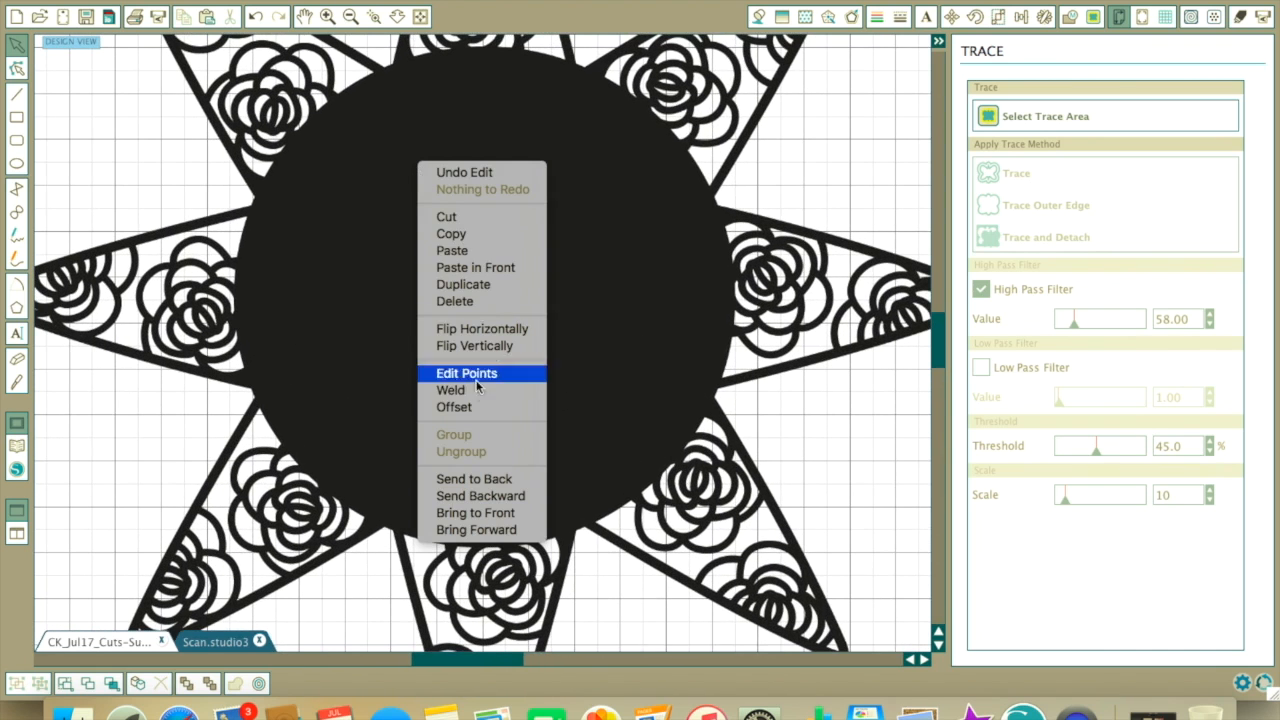
left_click(473, 251)
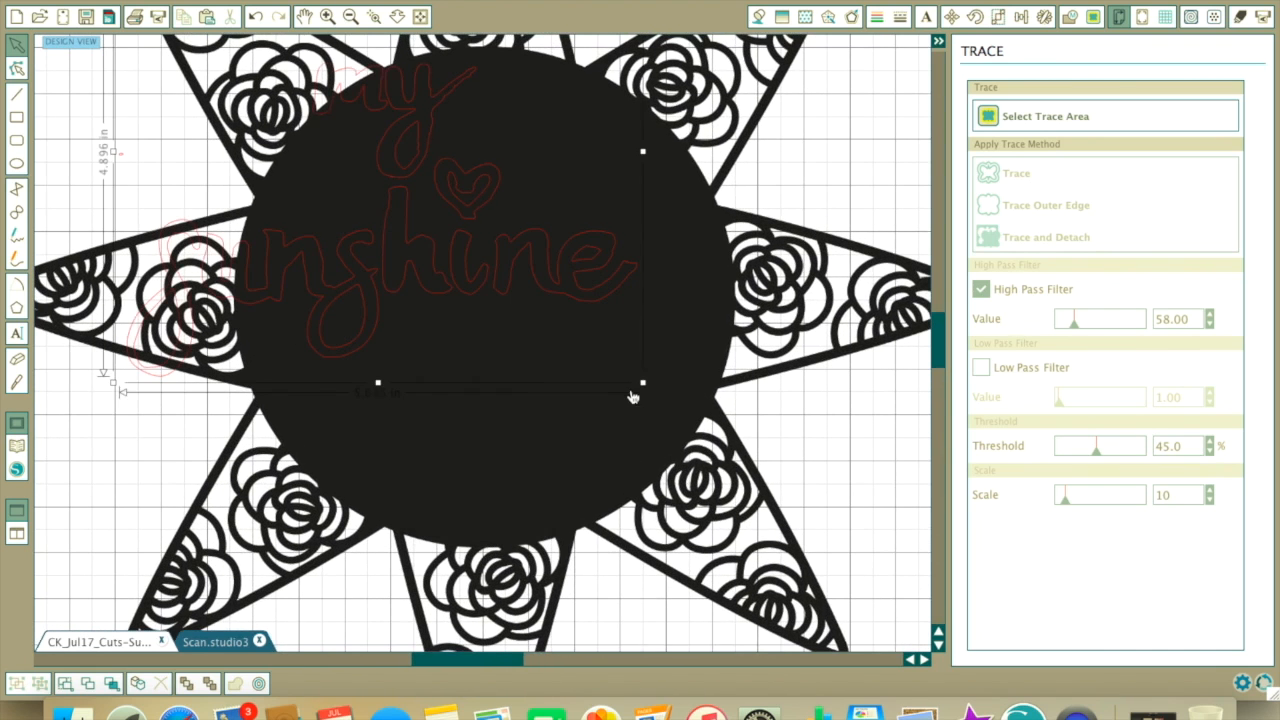
Step: Reposition the black sun artwork relative to the pasted lettering
left_click_drag(363, 128, 394, 177)
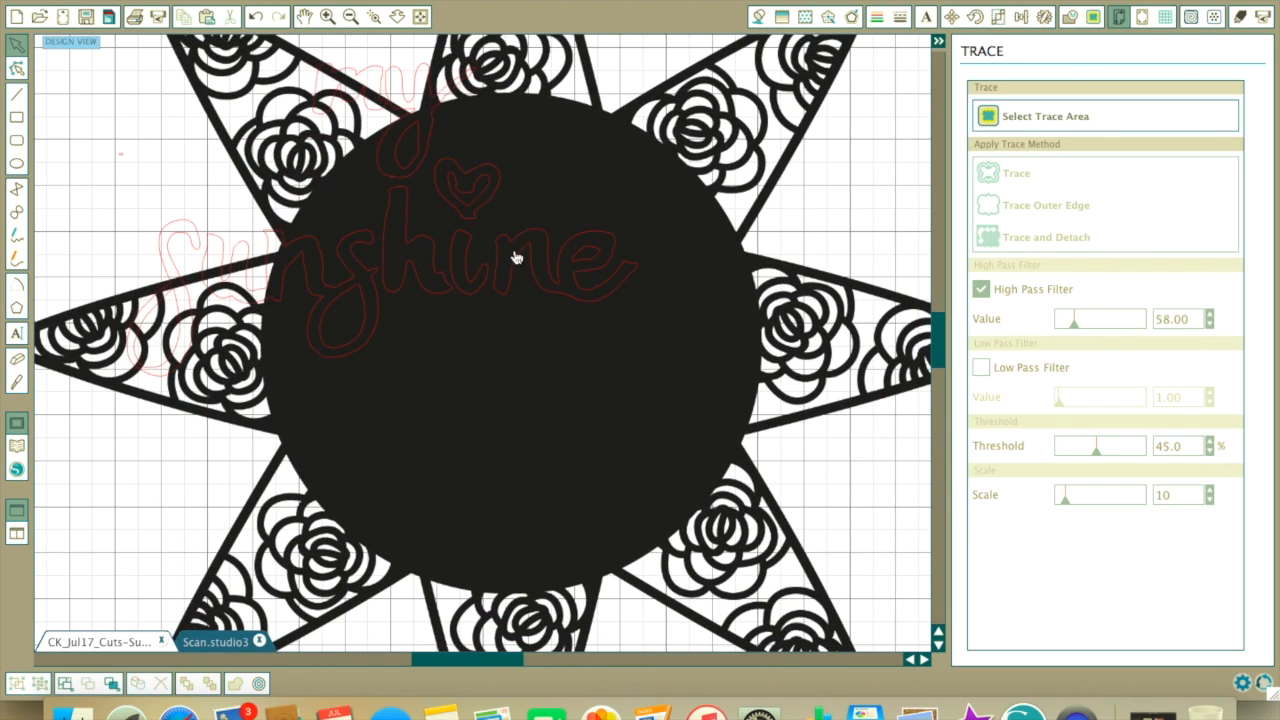
left_click(348, 15)
mouse_move(424, 195)
left_mouse_down()
mouse_move(429, 263)
mouse_move(406, 163)
left_mouse_up()
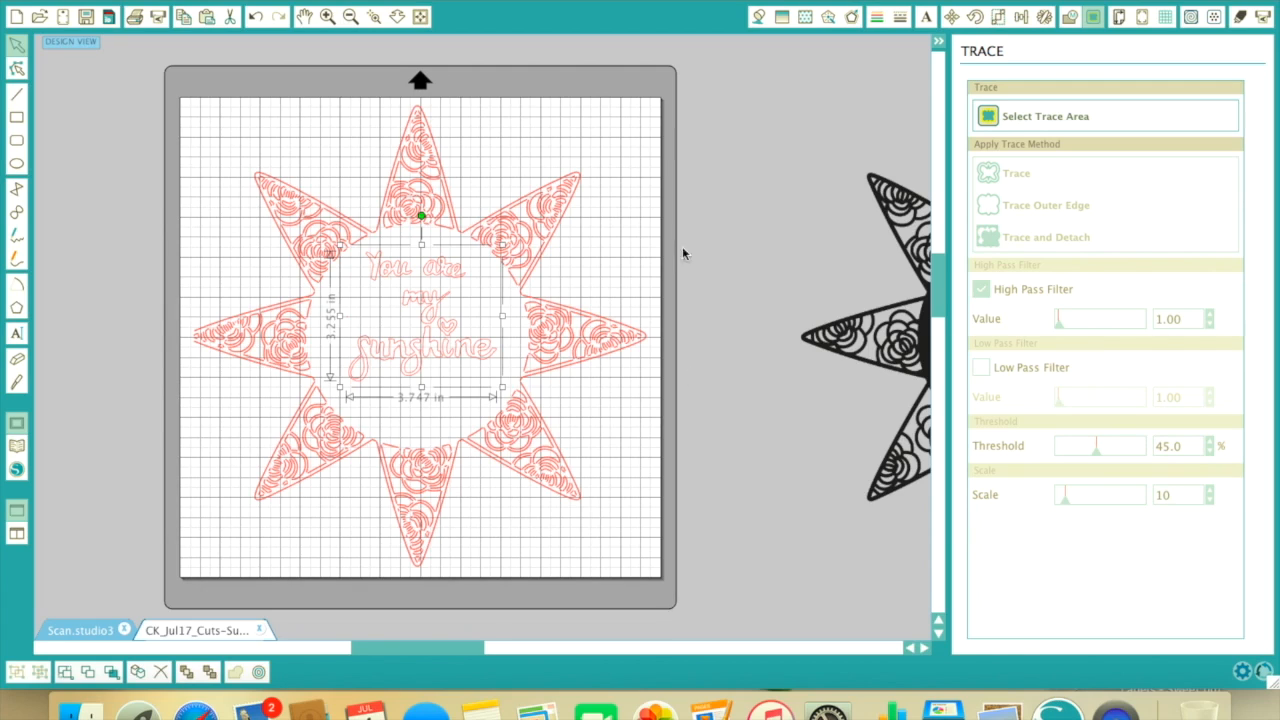
Step: Nudge the black sun image beside the page and enlarge the lettering inside the traced sun to about 4.18 in wide
left_click_drag(862, 348, 842, 357)
left_click(753, 353)
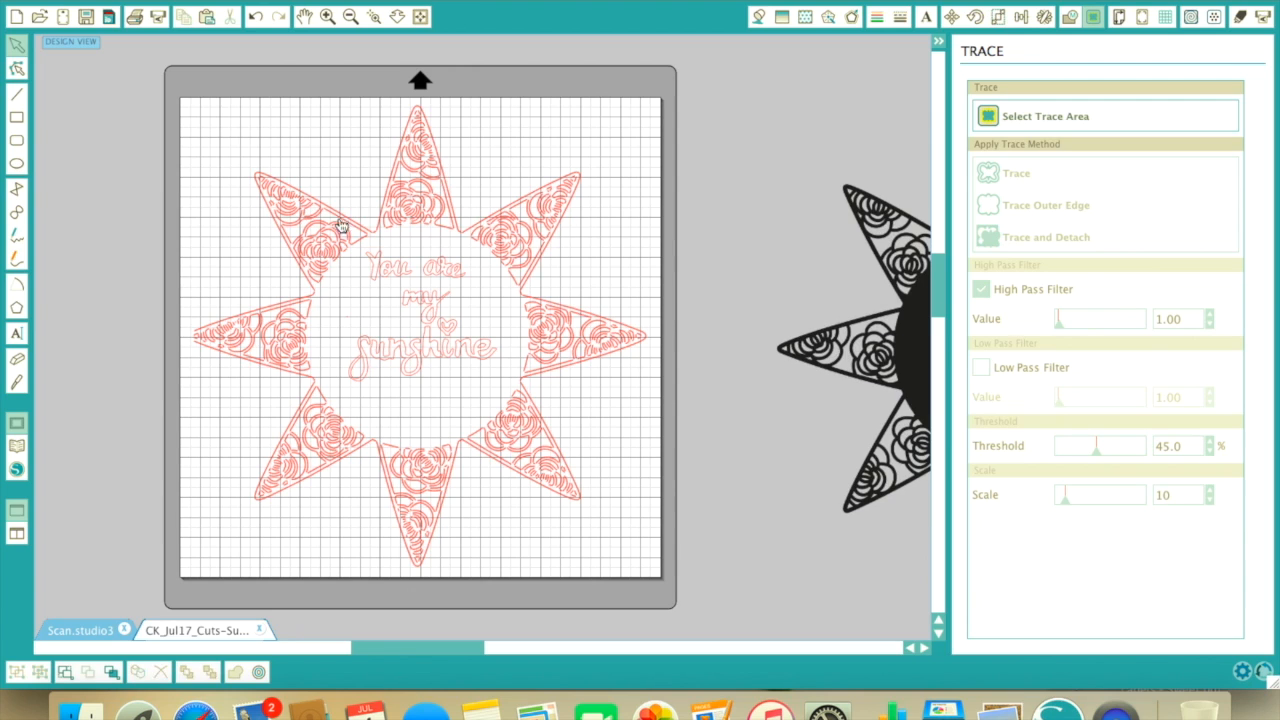
left_click(422, 331)
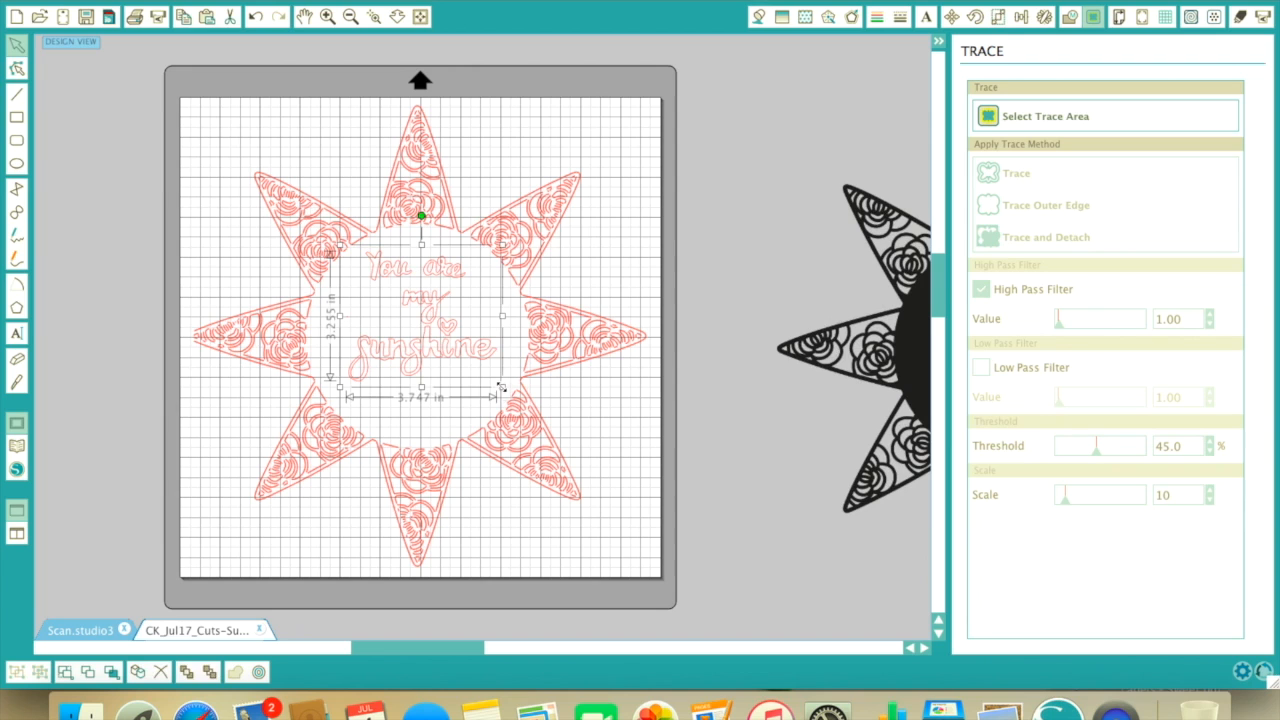
left_click_drag(502, 387, 520, 403)
left_click_drag(436, 345, 417, 346)
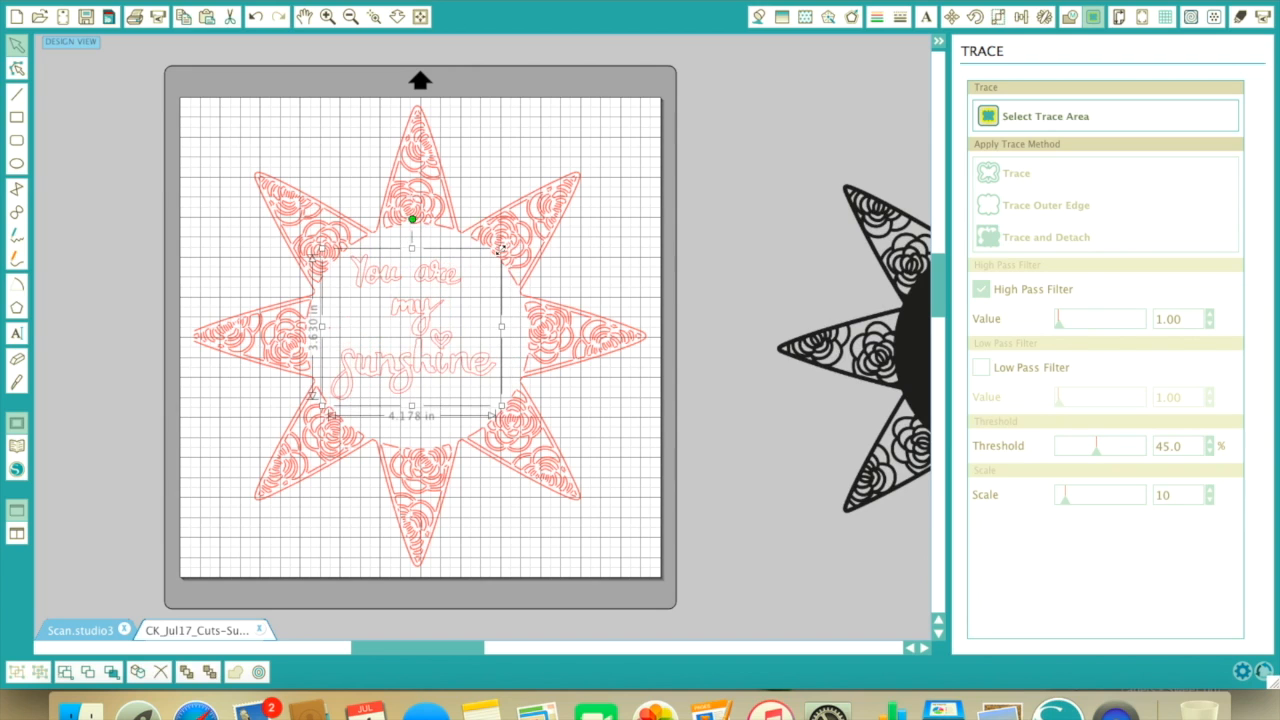
Step: Enlarge the lettering to about 4.62 in wide by 4.01 in high and center it in the sun's open circle
left_click_drag(501, 249, 522, 238)
left_click_drag(410, 307, 410, 320)
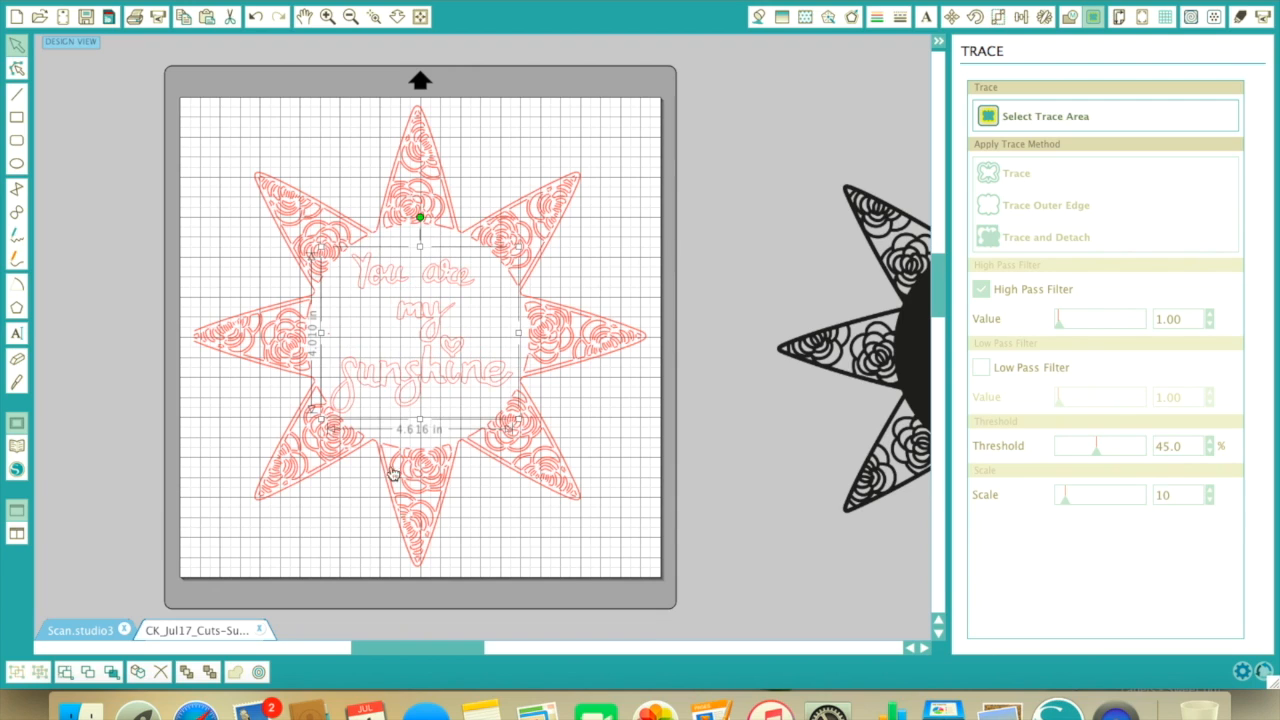
left_click(382, 344)
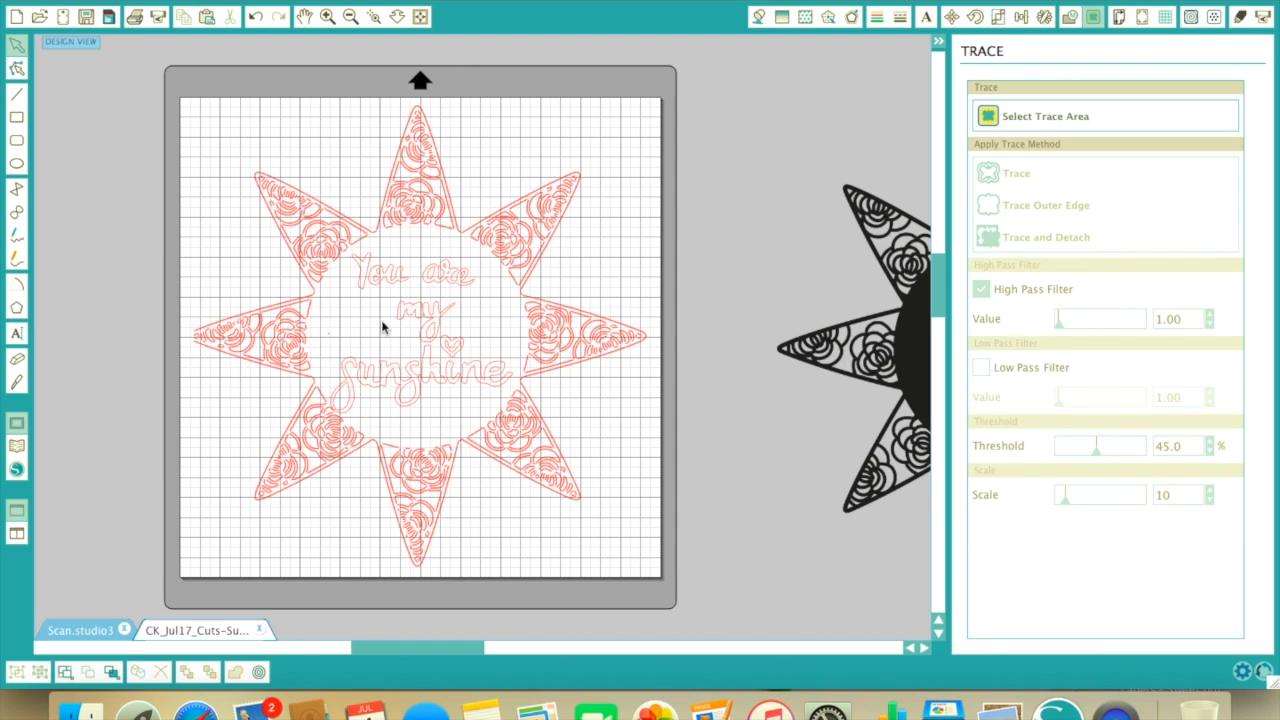
left_click(425, 330)
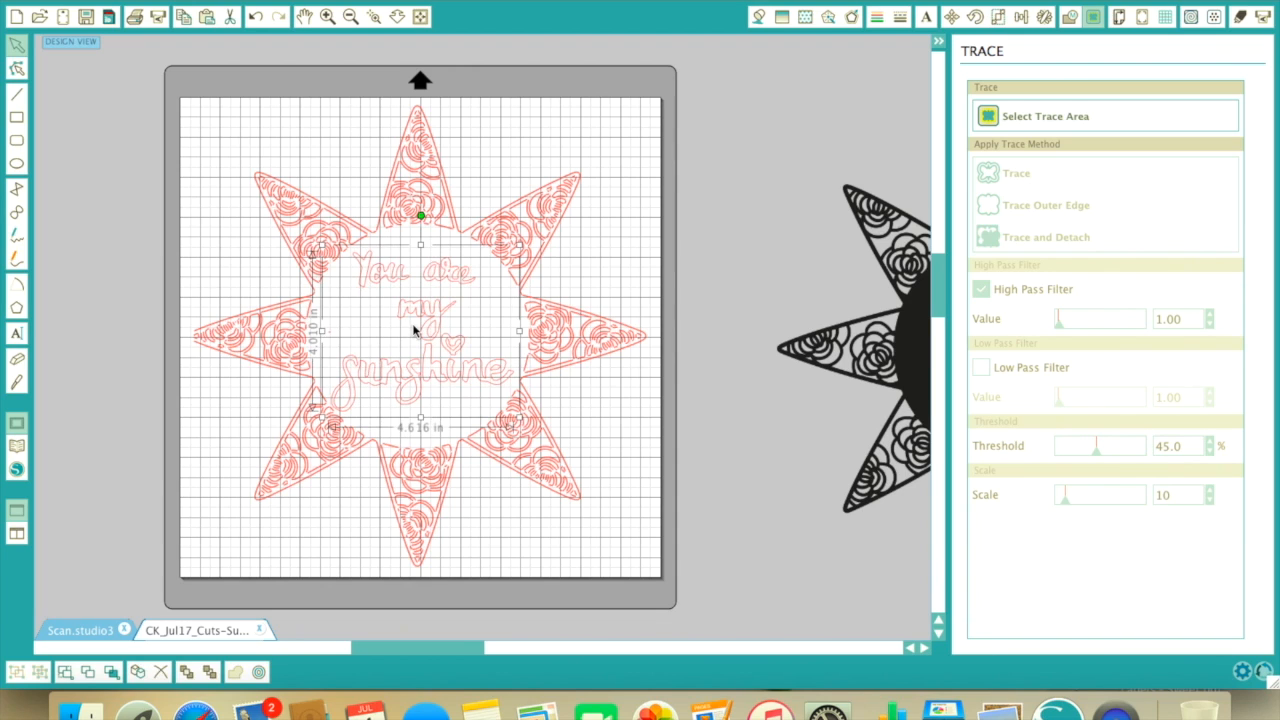
scroll(413, 330, "down", 3)
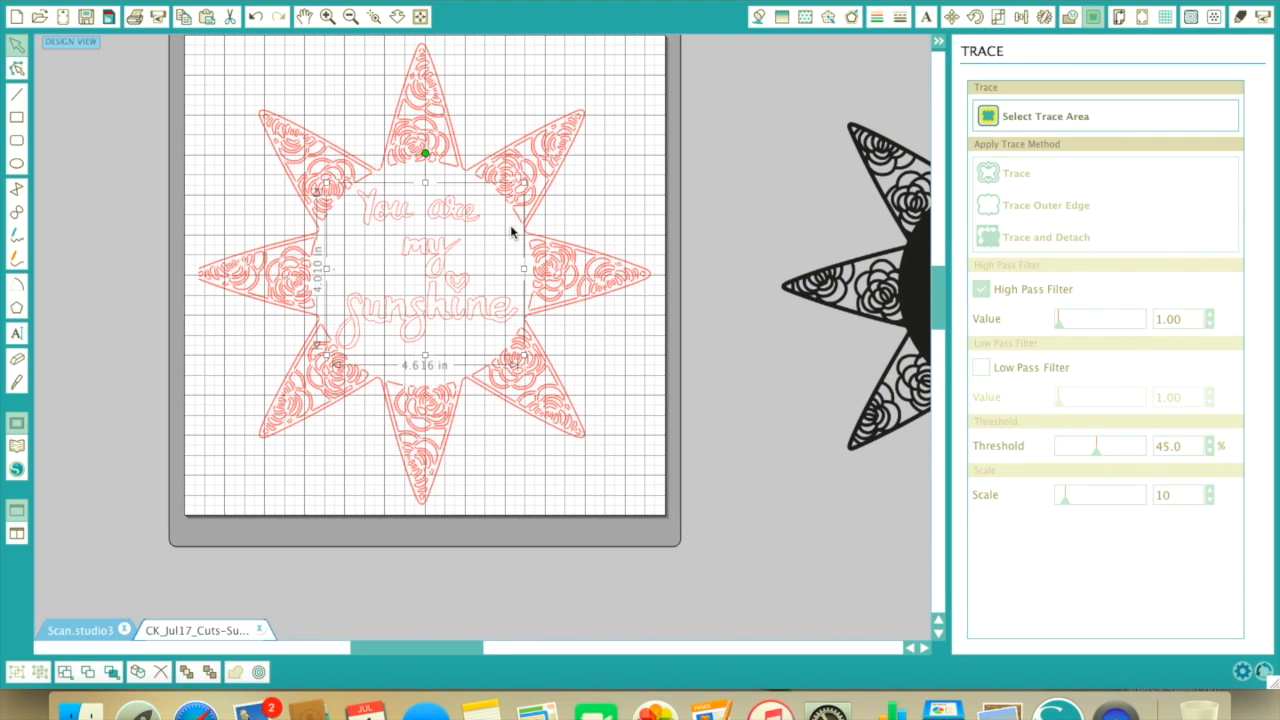
Step: Select the black sun image beside the page and open the cut settings
left_click(793, 116)
scroll(594, 203, "up", 1)
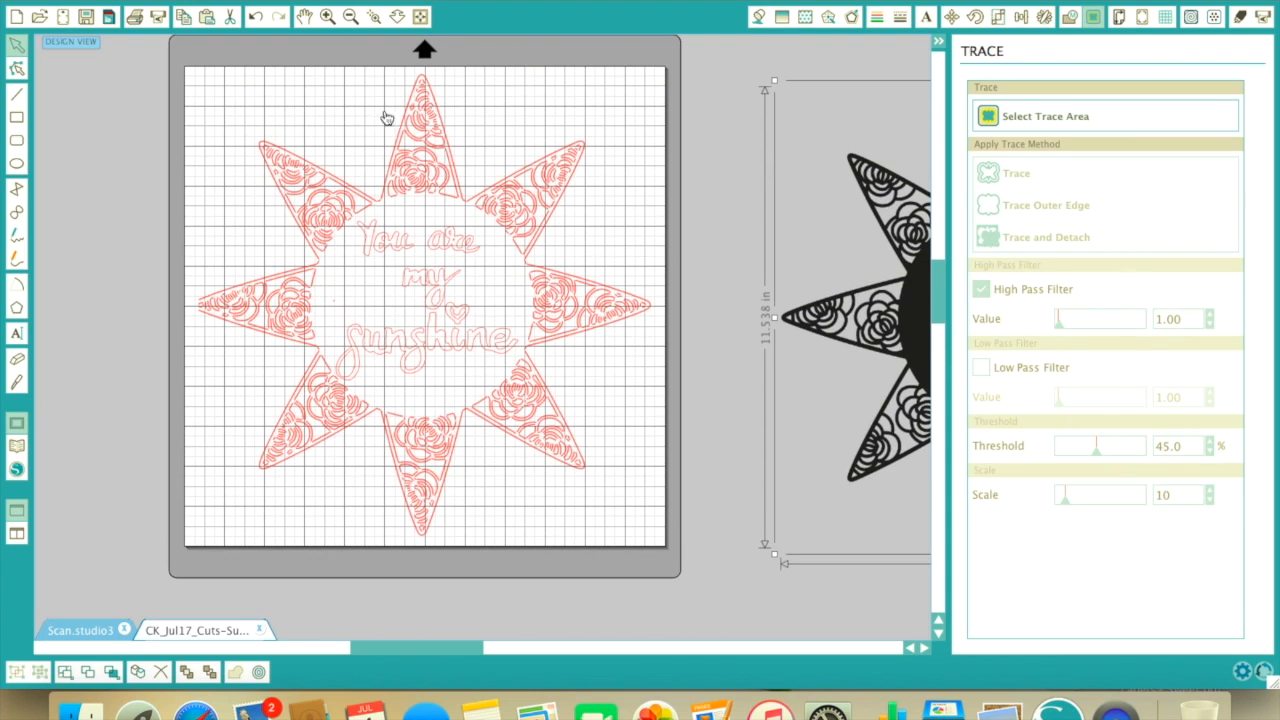
left_click(1238, 18)
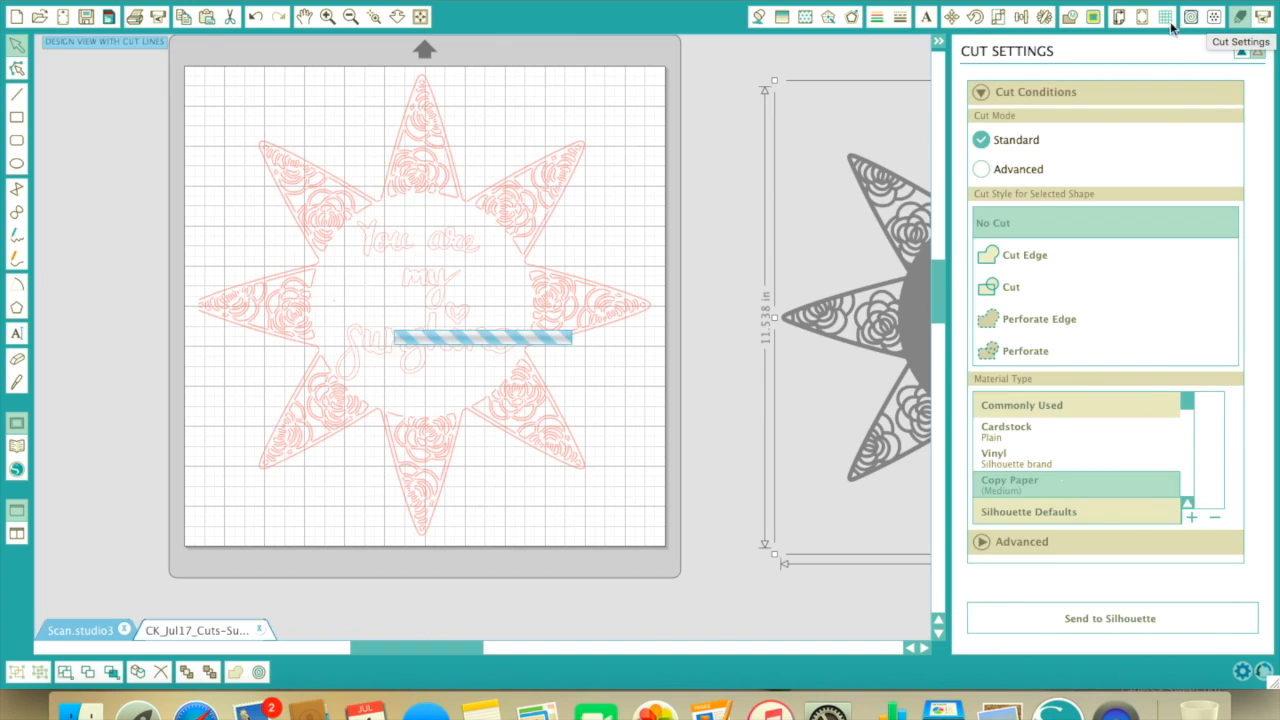